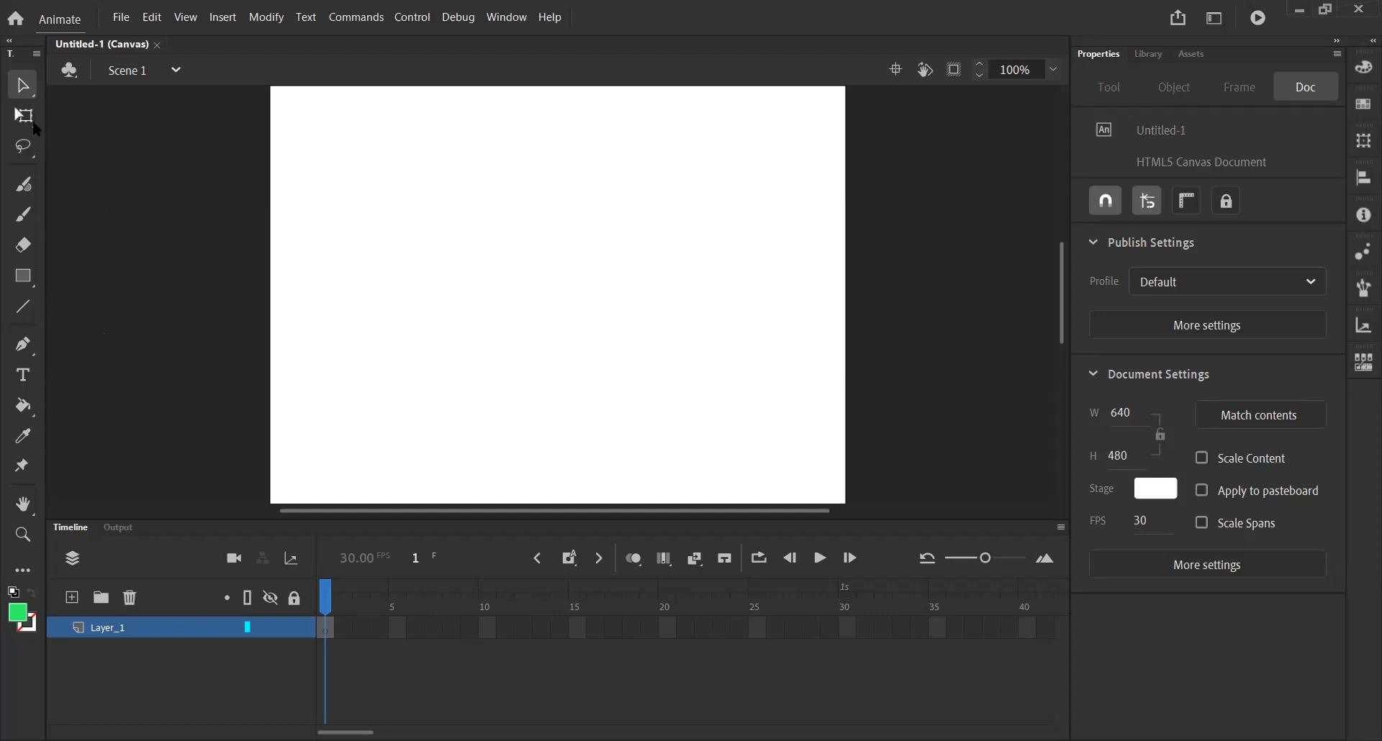
click(30, 283)
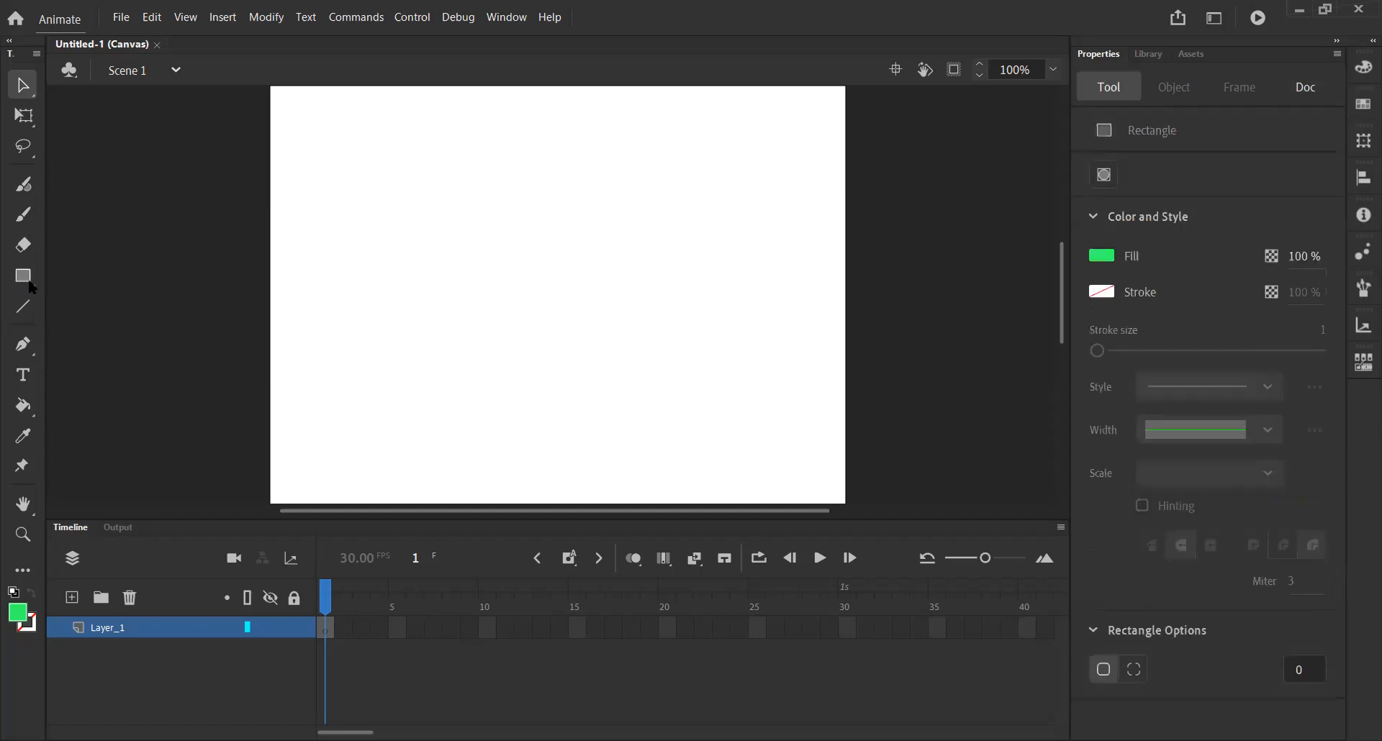
key(n)
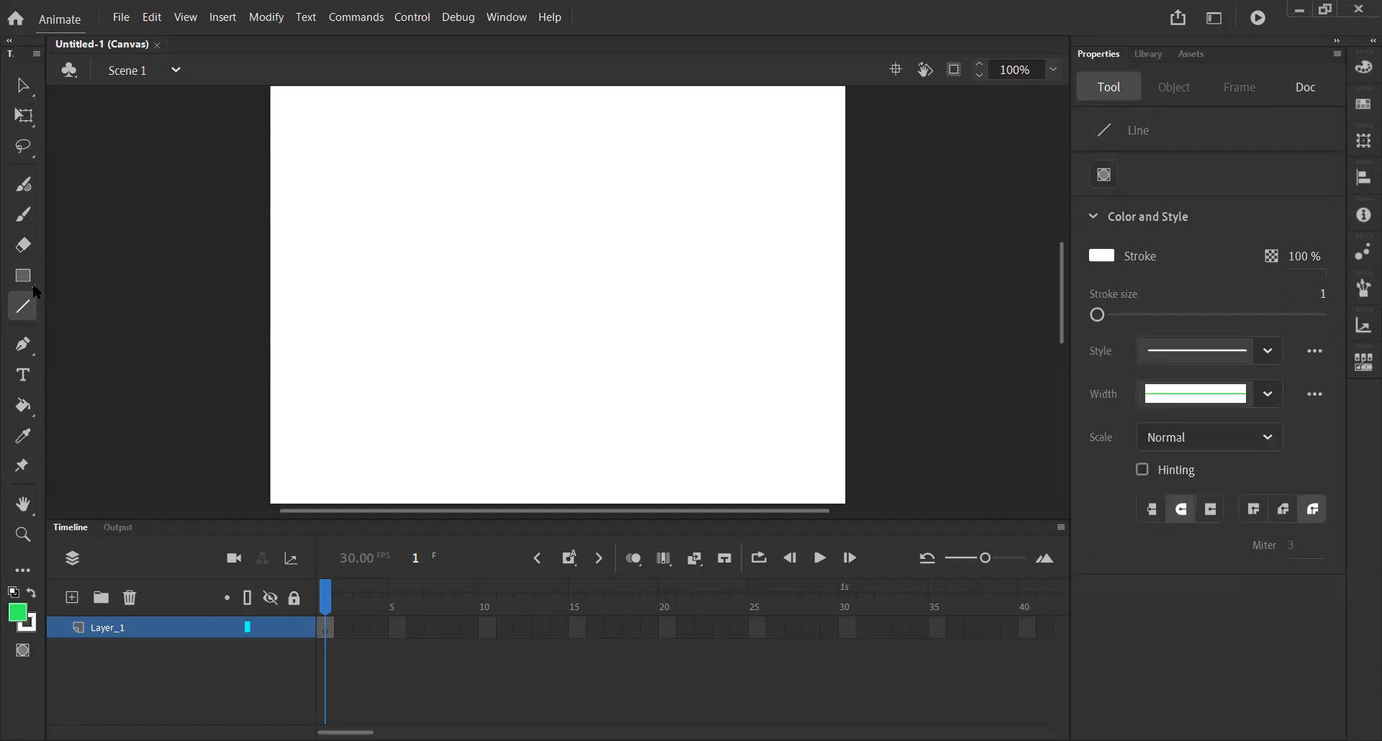
click(32, 283)
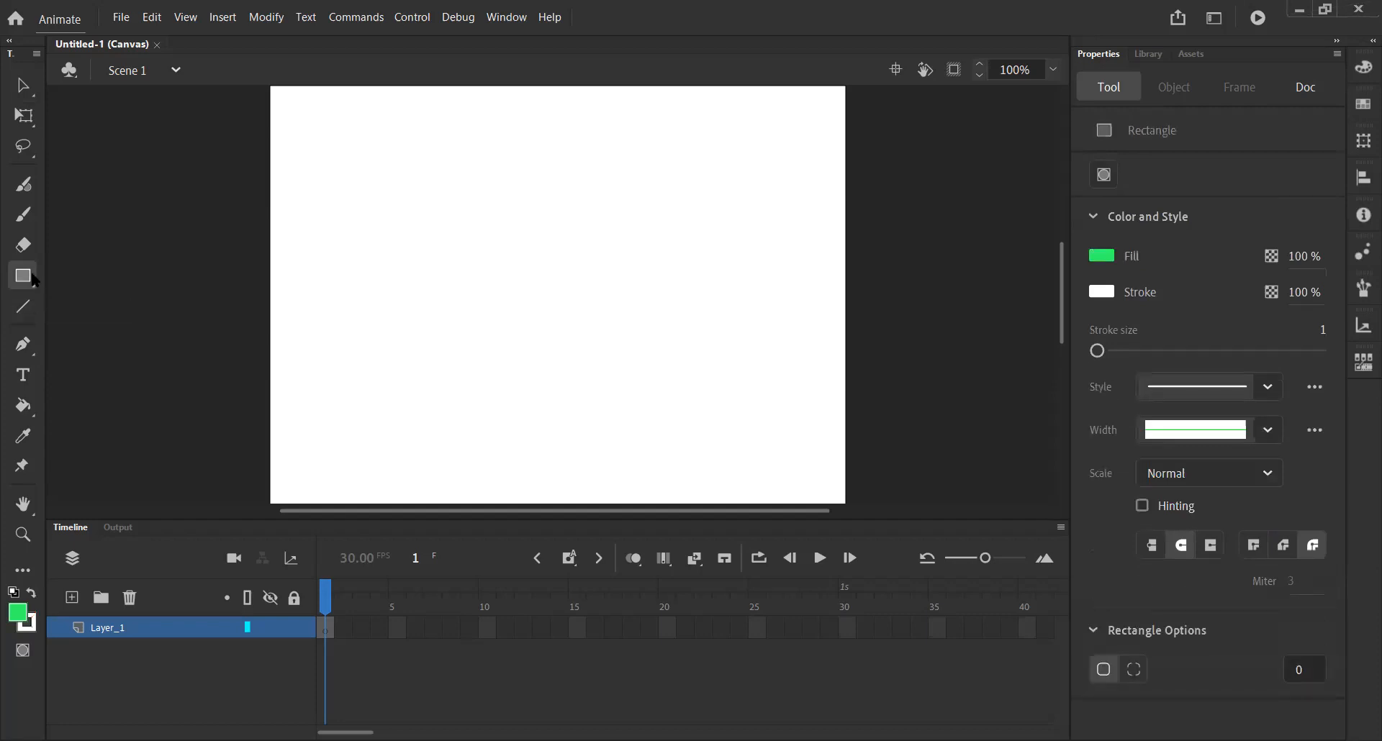
Draw a circle about 85 px across near the centre of the stage with the Oval tool.
click(31, 283)
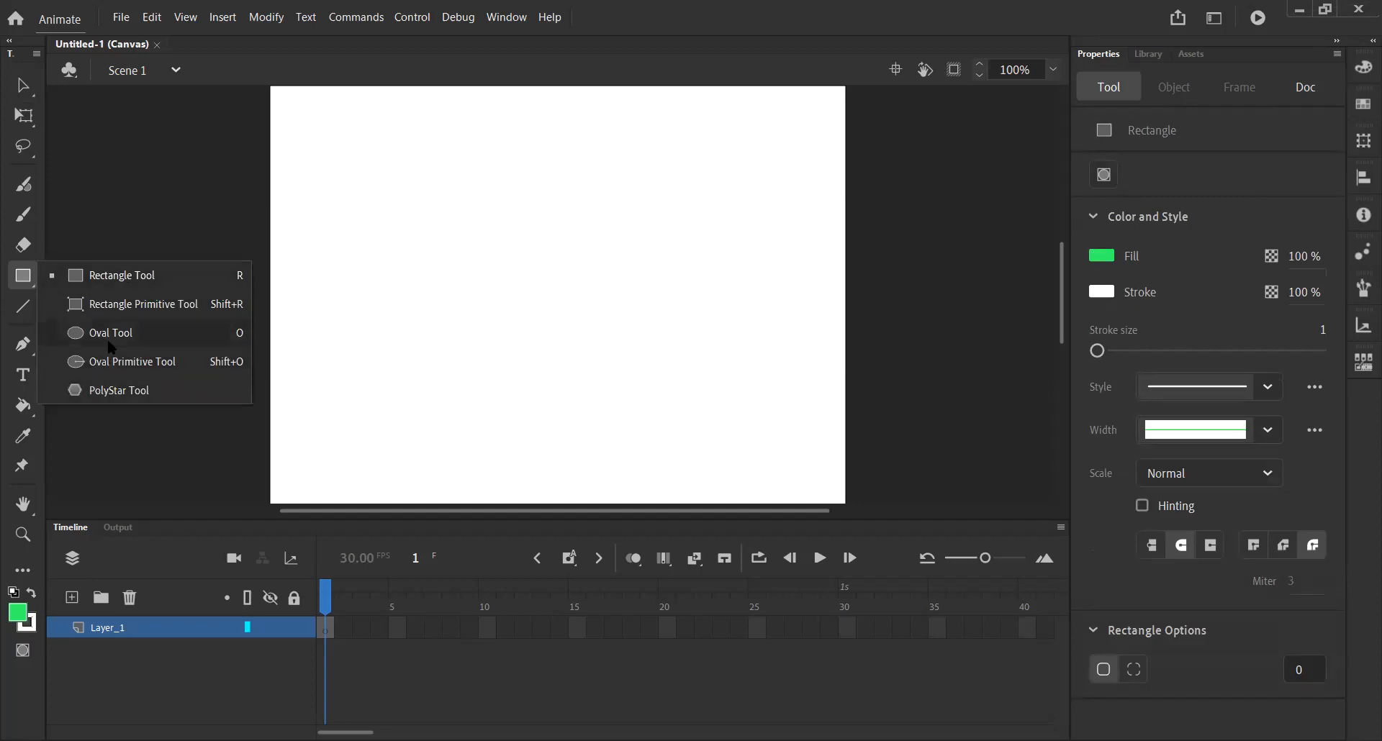
click(112, 344)
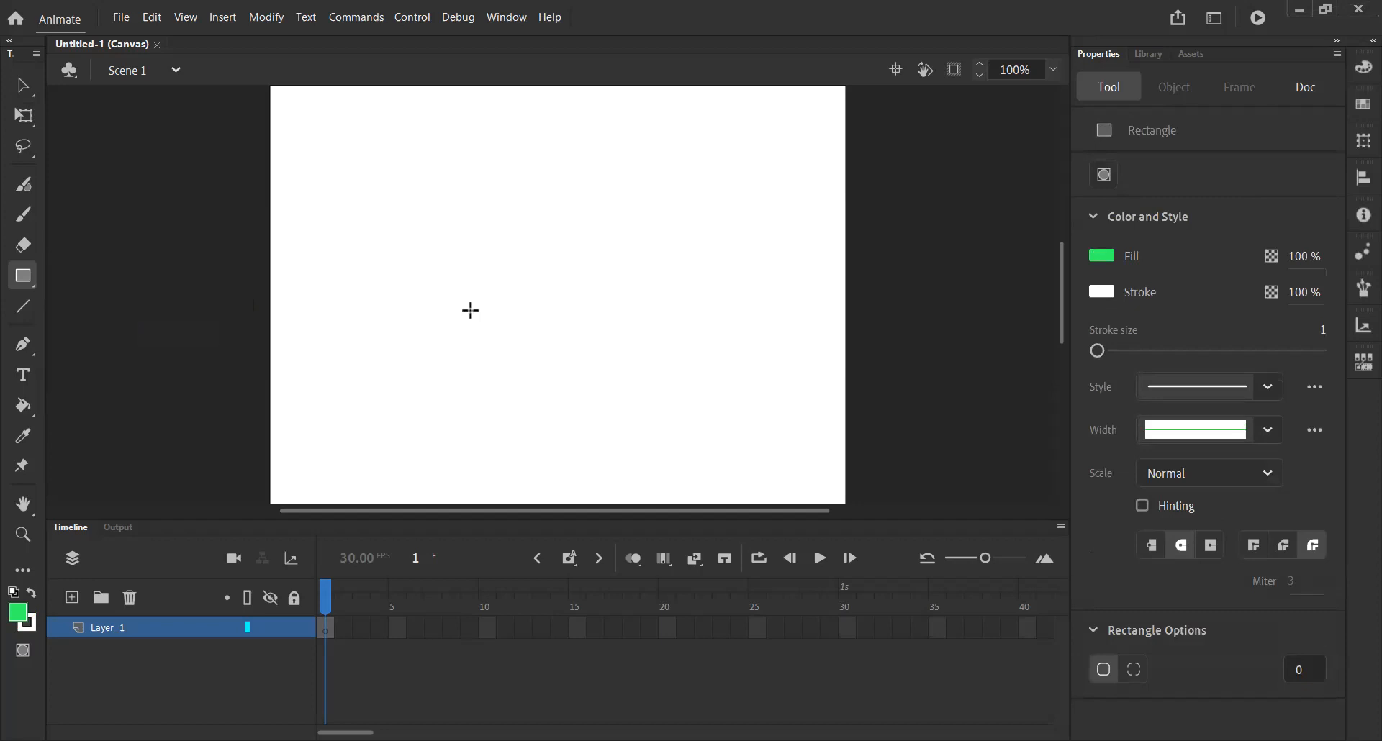
drag(105, 343, 507, 276)
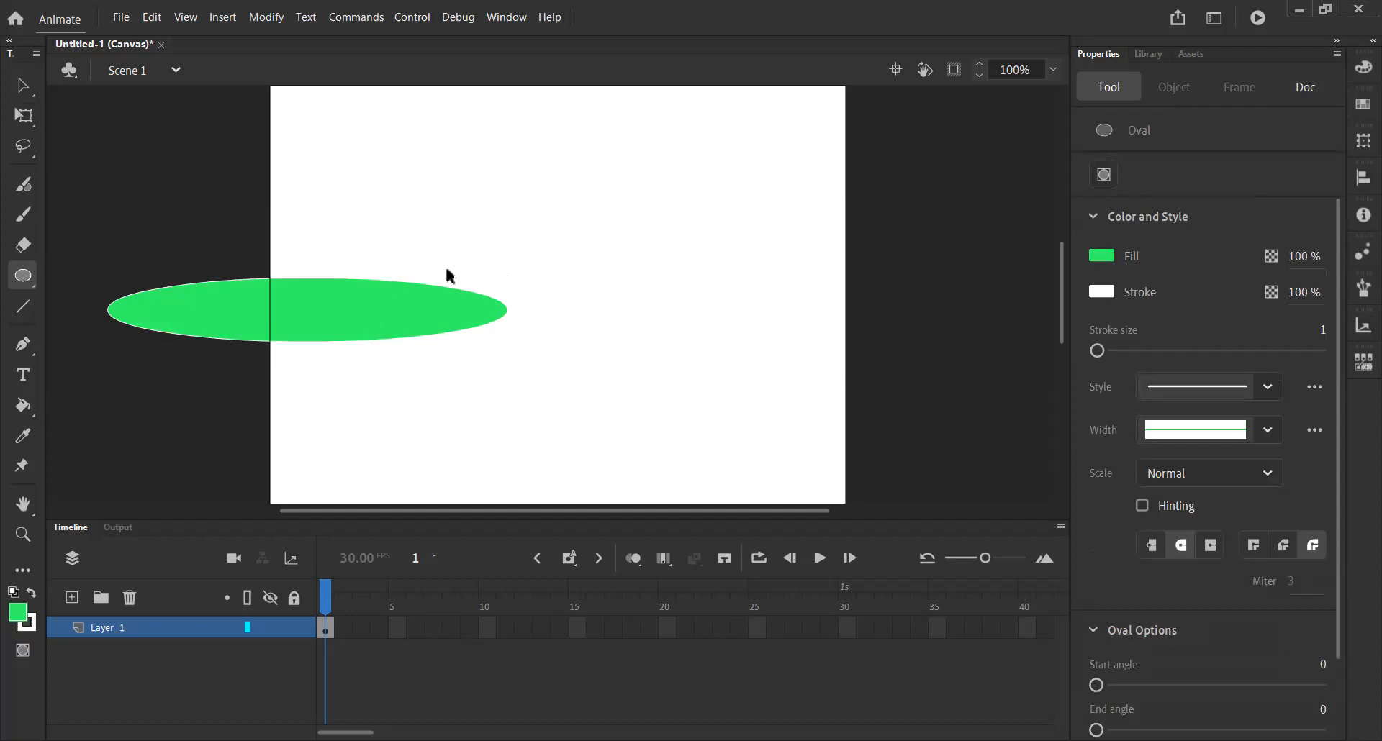
key(ctrl+z)
mouse_move(444, 213)
mouse_down()
mouse_move(468, 253)
mouse_move(748, 285)
mouse_move(537, 386)
mouse_move(777, 395)
mouse_move(512, 413)
mouse_move(646, 385)
mouse_move(583, 394)
mouse_up()
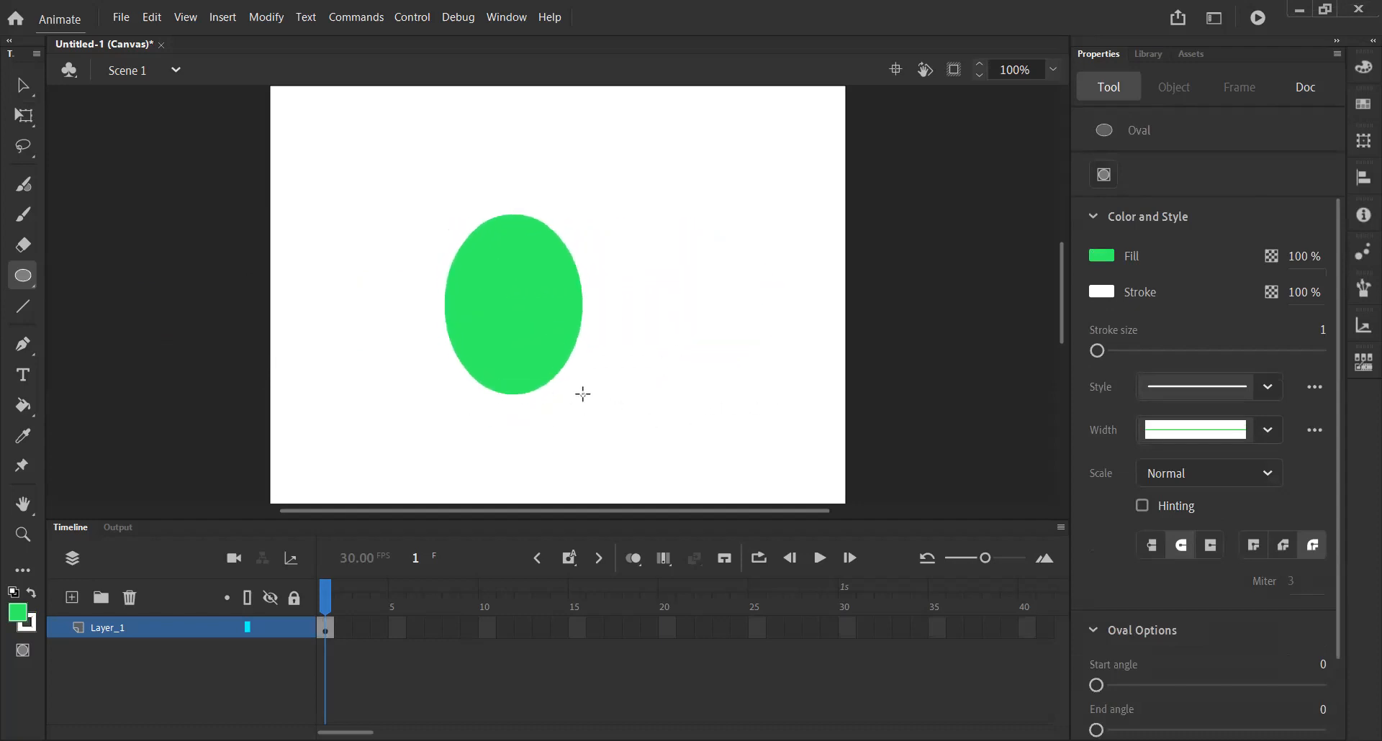
key(ctrl+z)
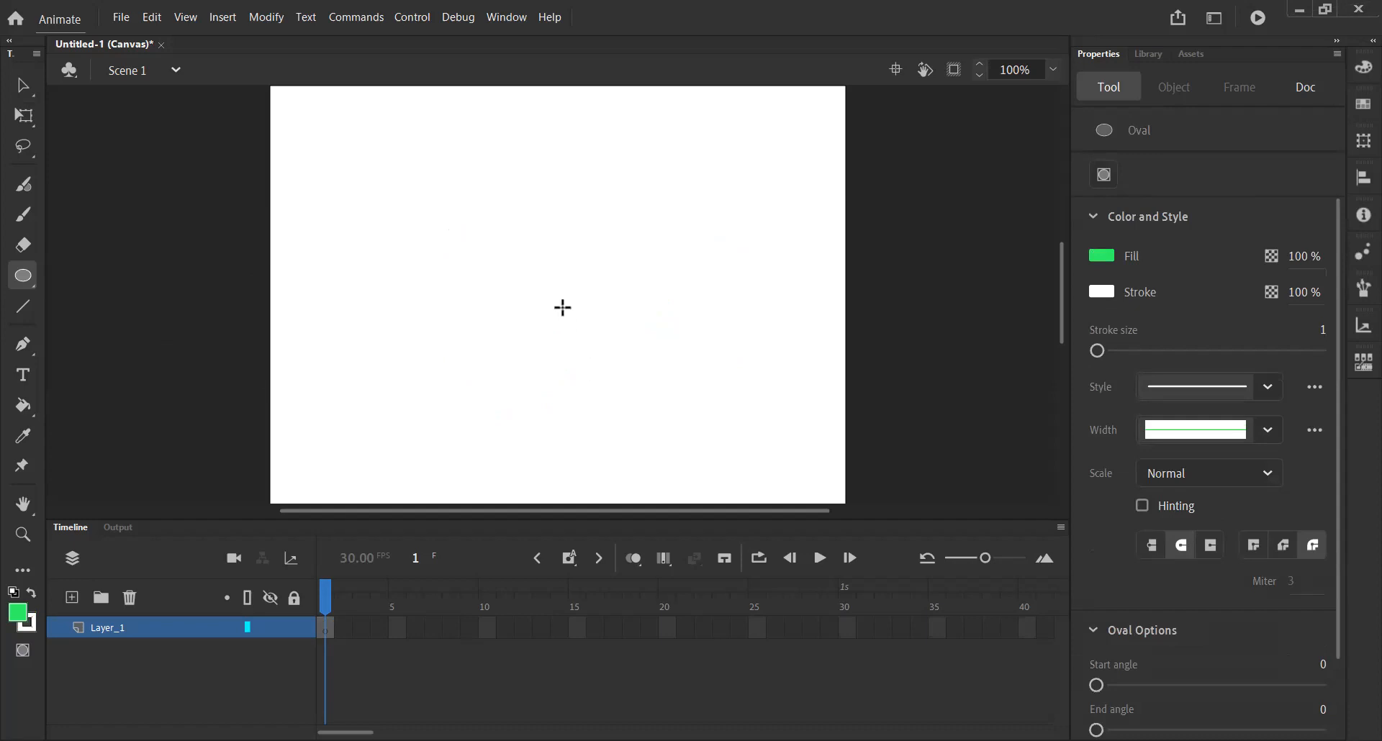
drag(503, 266, 580, 311)
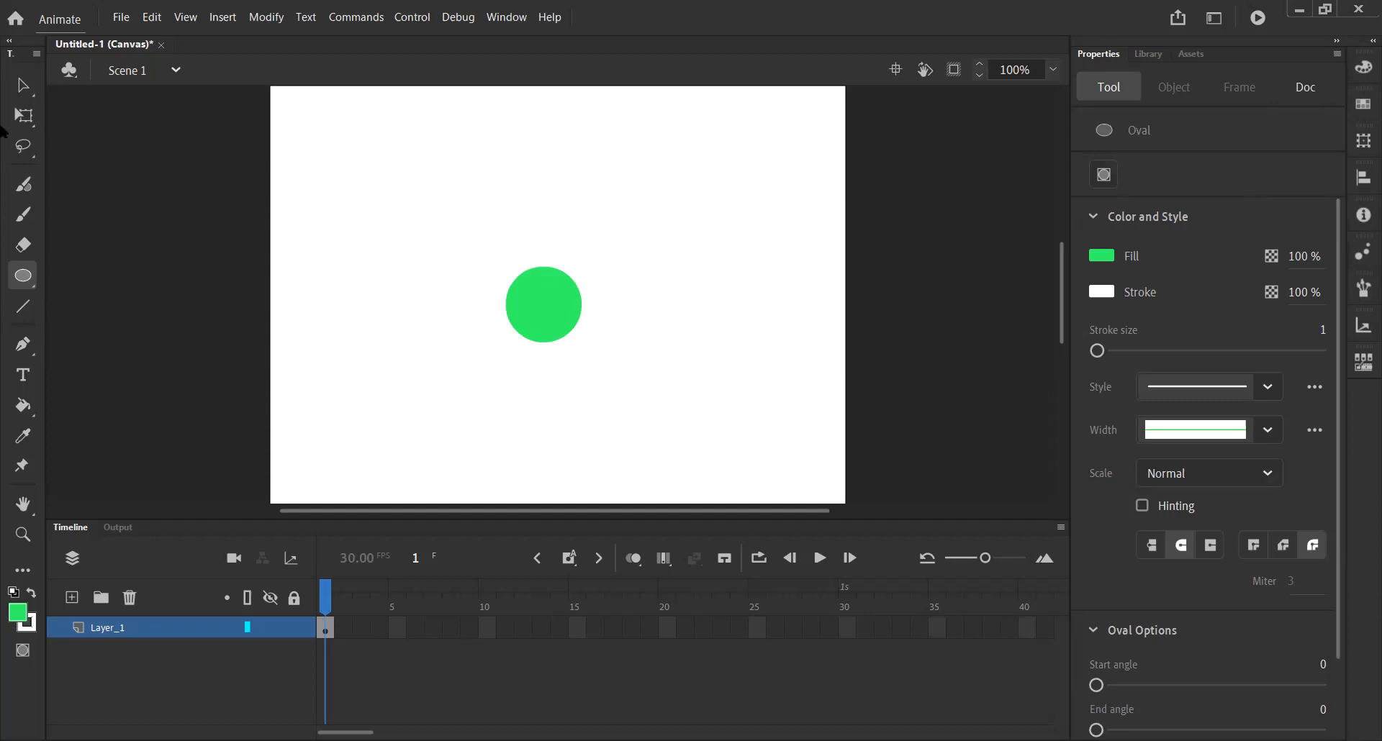
Change the circle's fill colour to blue #0033FF.
click(24, 92)
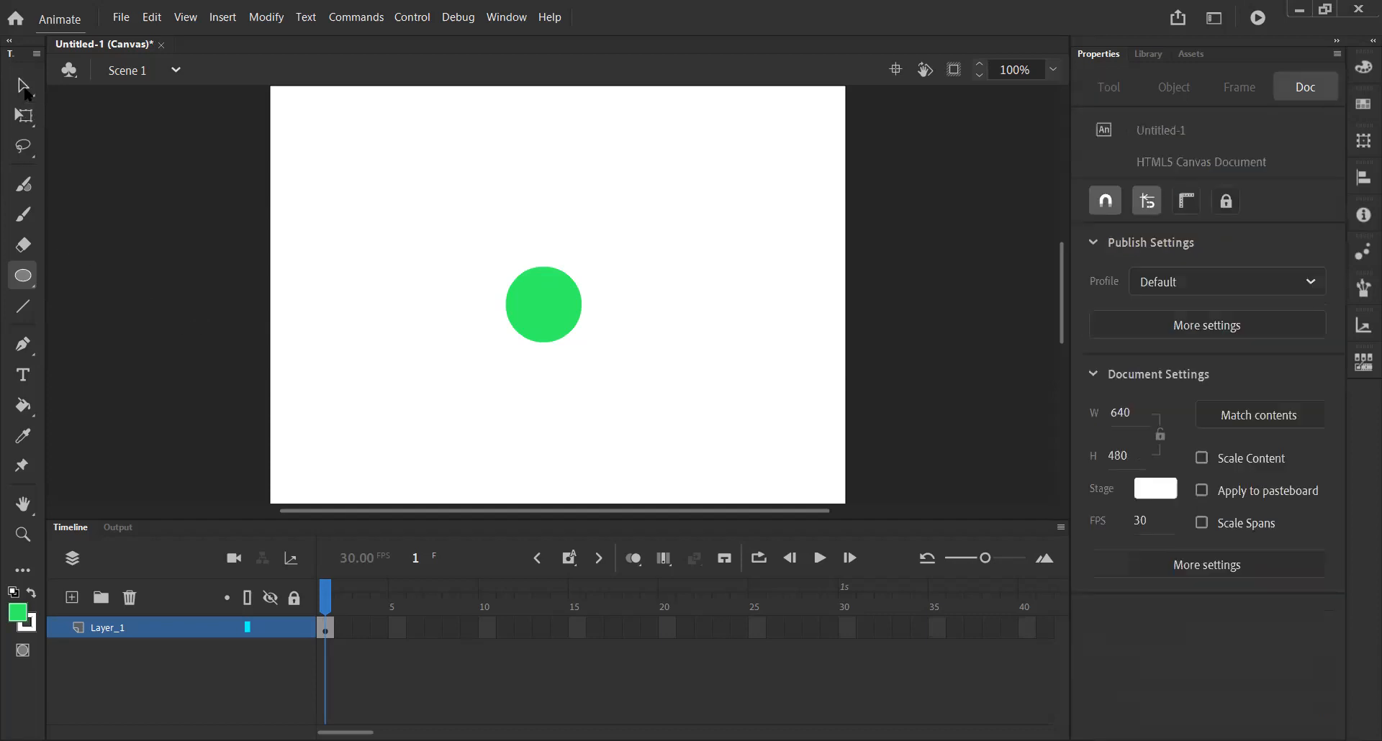
click(561, 296)
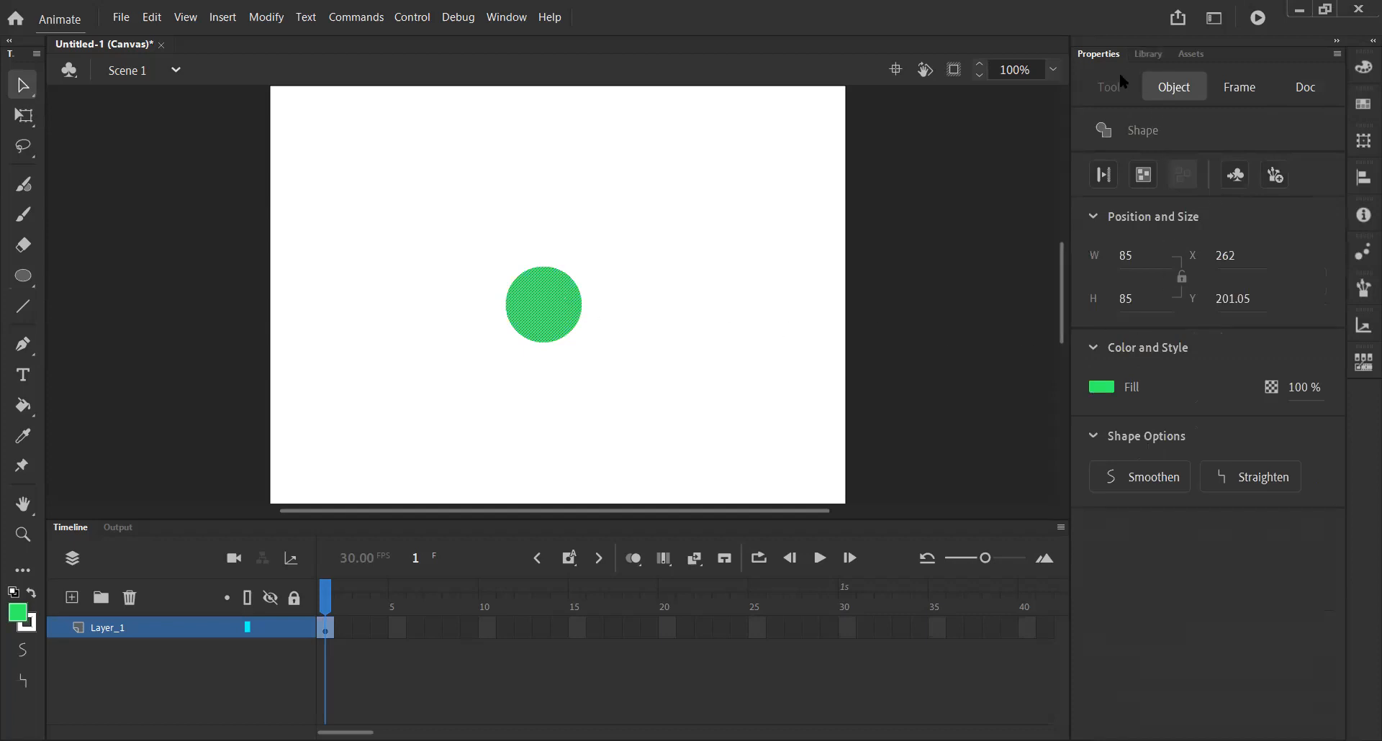
click(1103, 389)
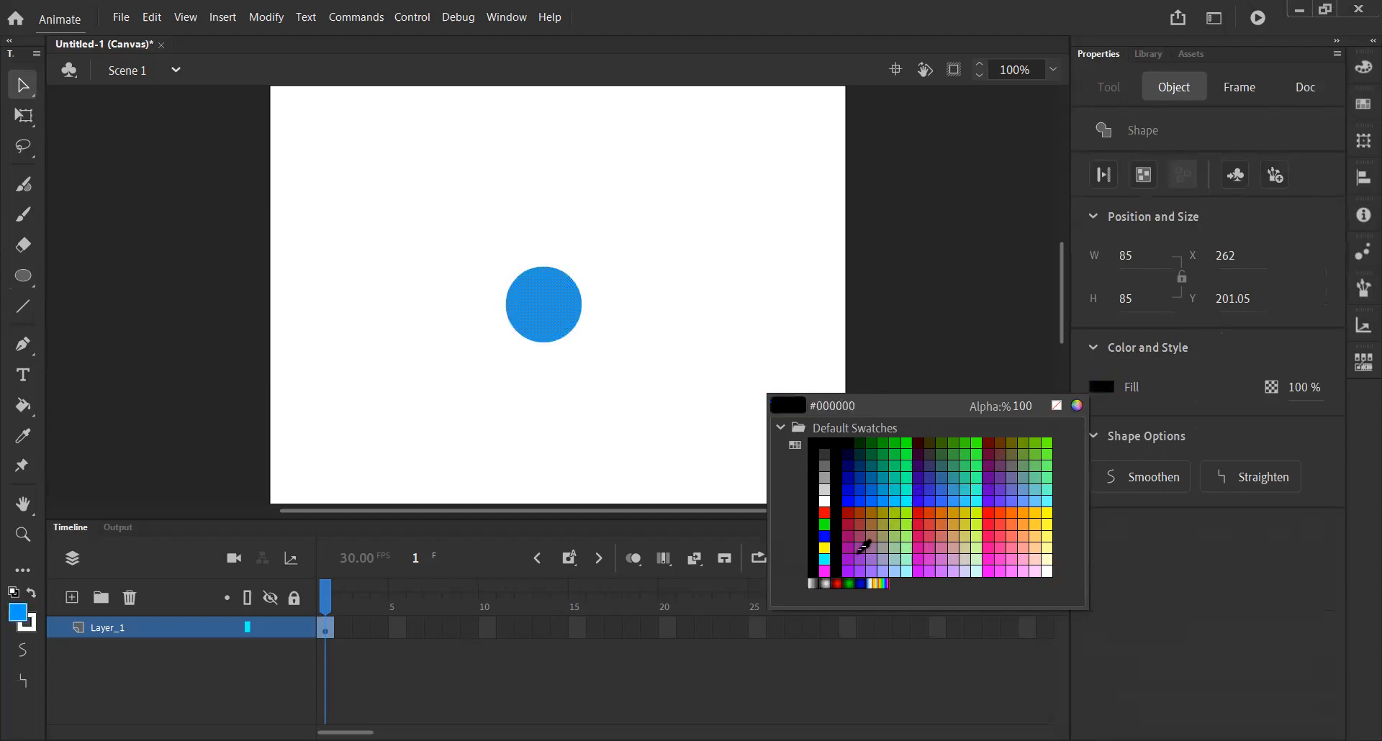
click(862, 496)
click(675, 374)
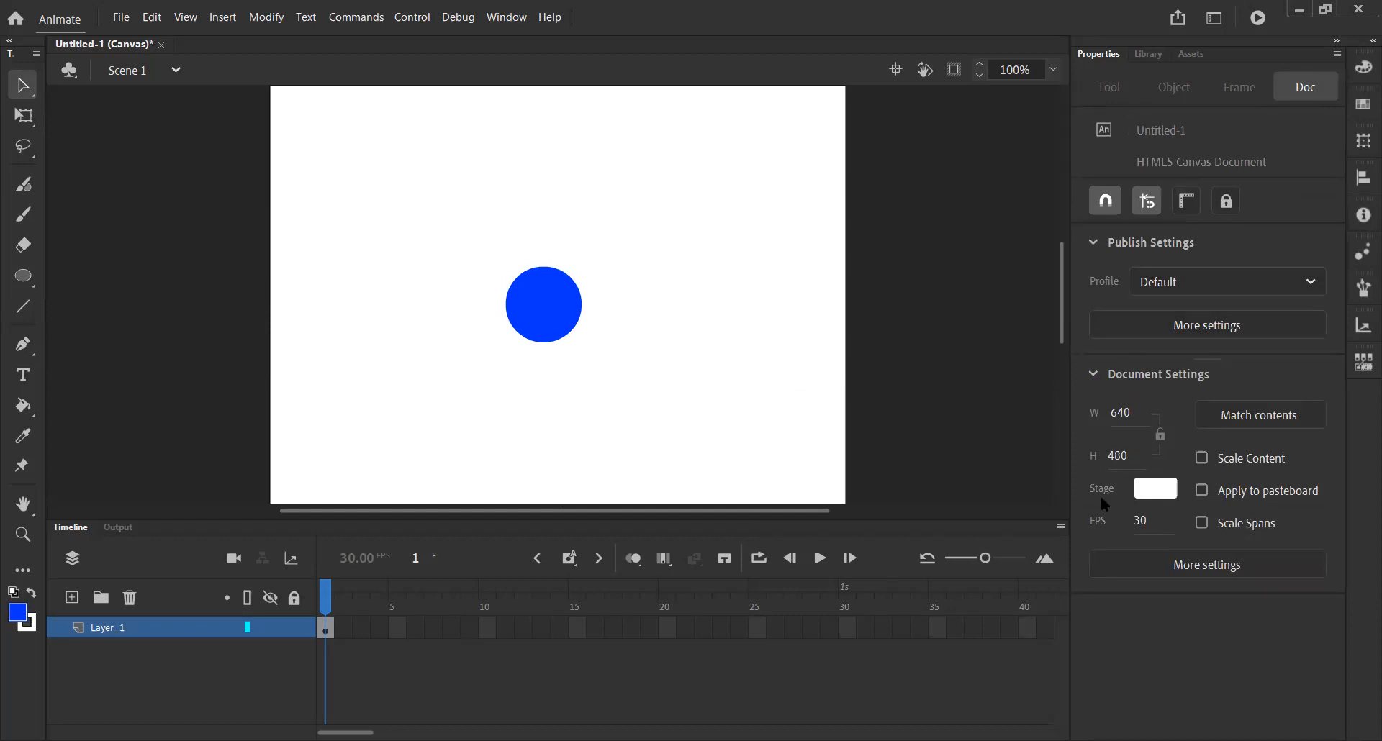
Set the stage background colour to #00FFCC.
click(1145, 493)
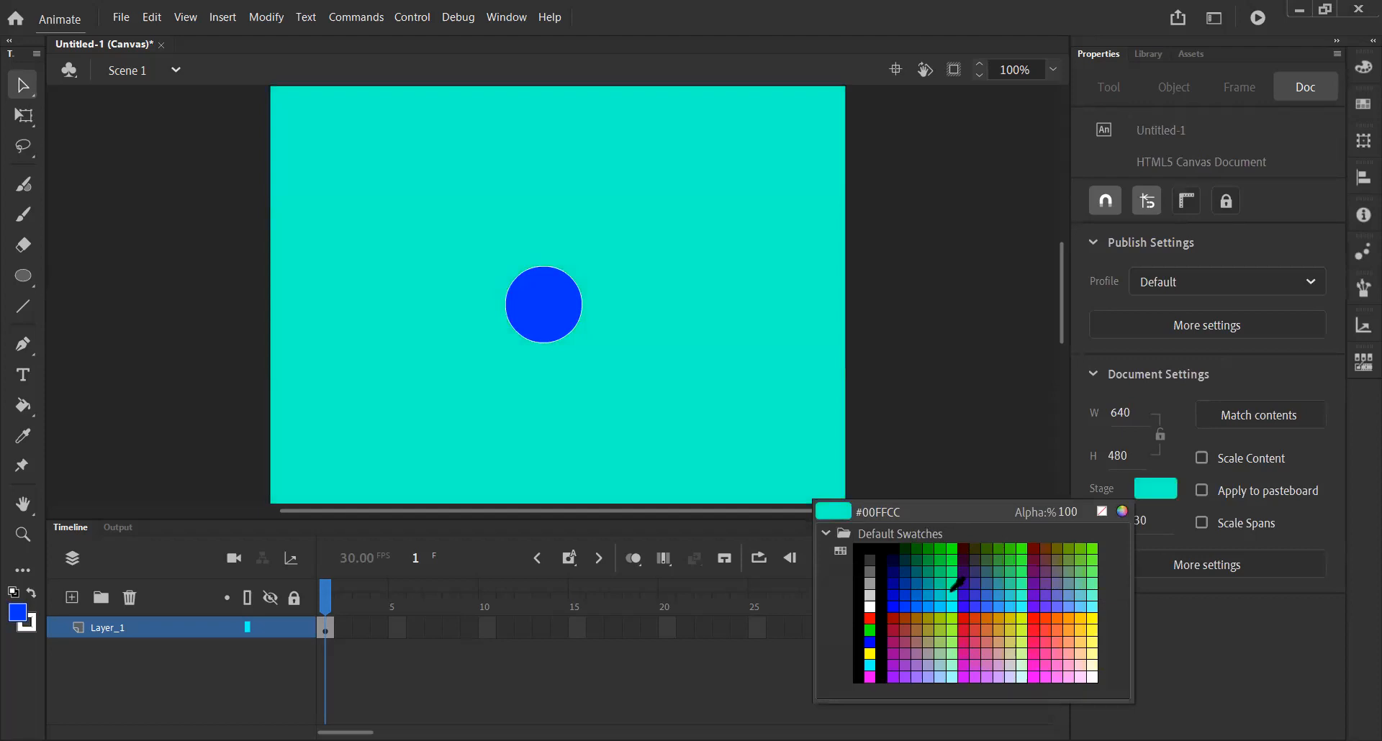
click(952, 589)
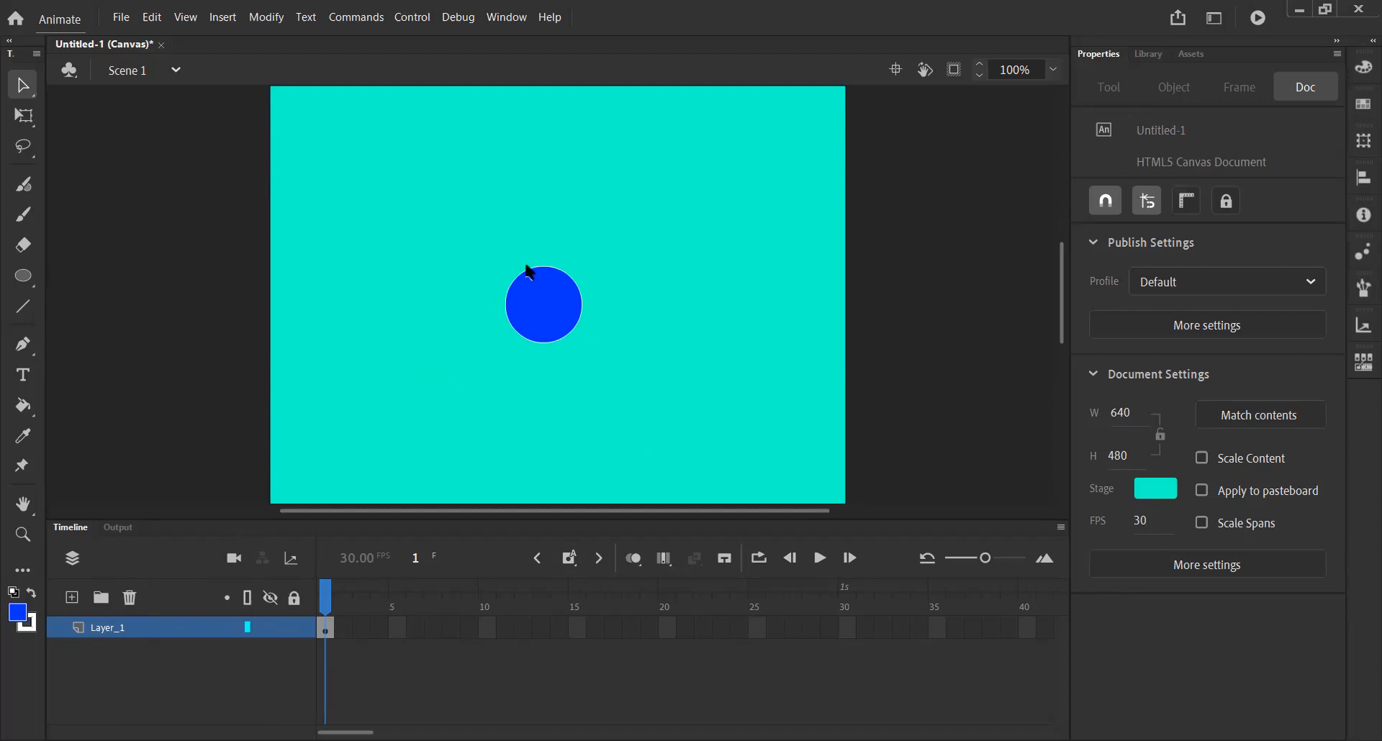
Rename the layer Layer_1 as Circle.
double_click(115, 628)
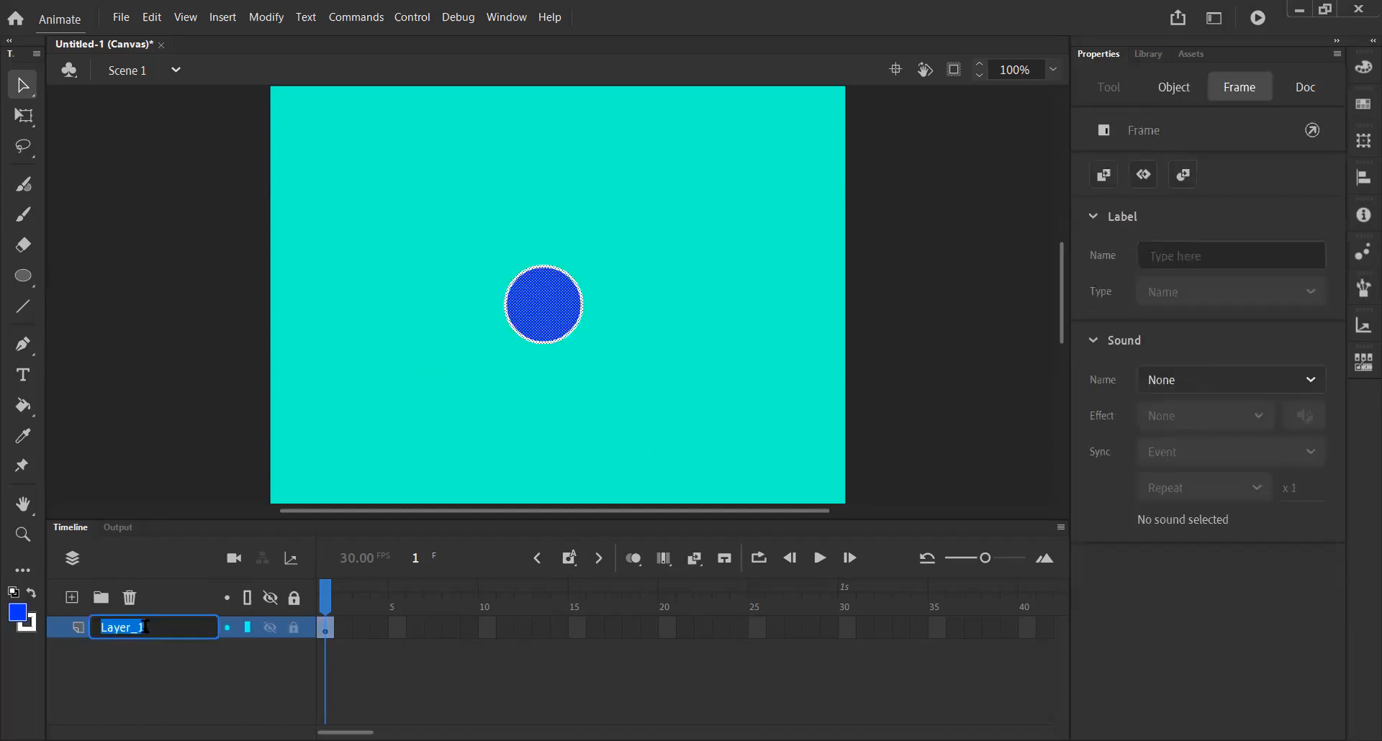
text(Circle)
click(178, 675)
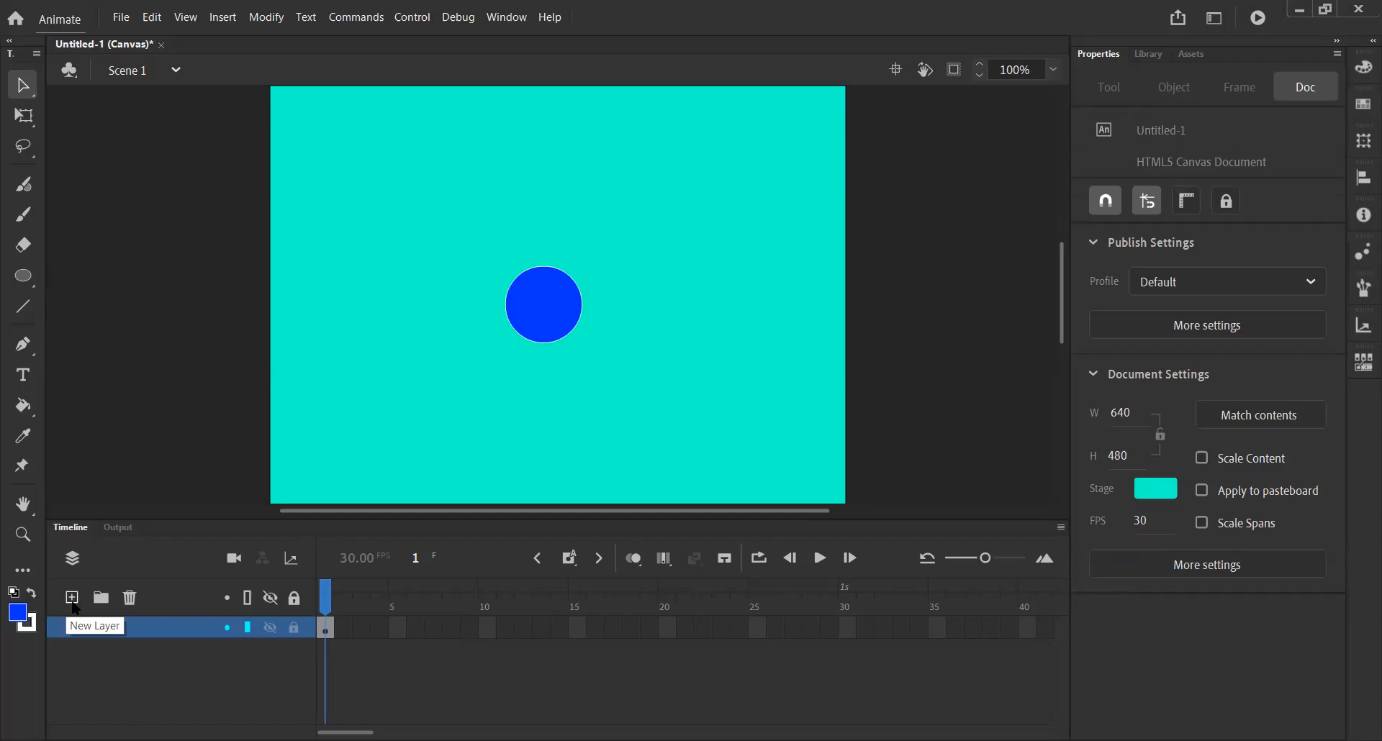
Add a new layer above Circle and name it Square.
click(72, 598)
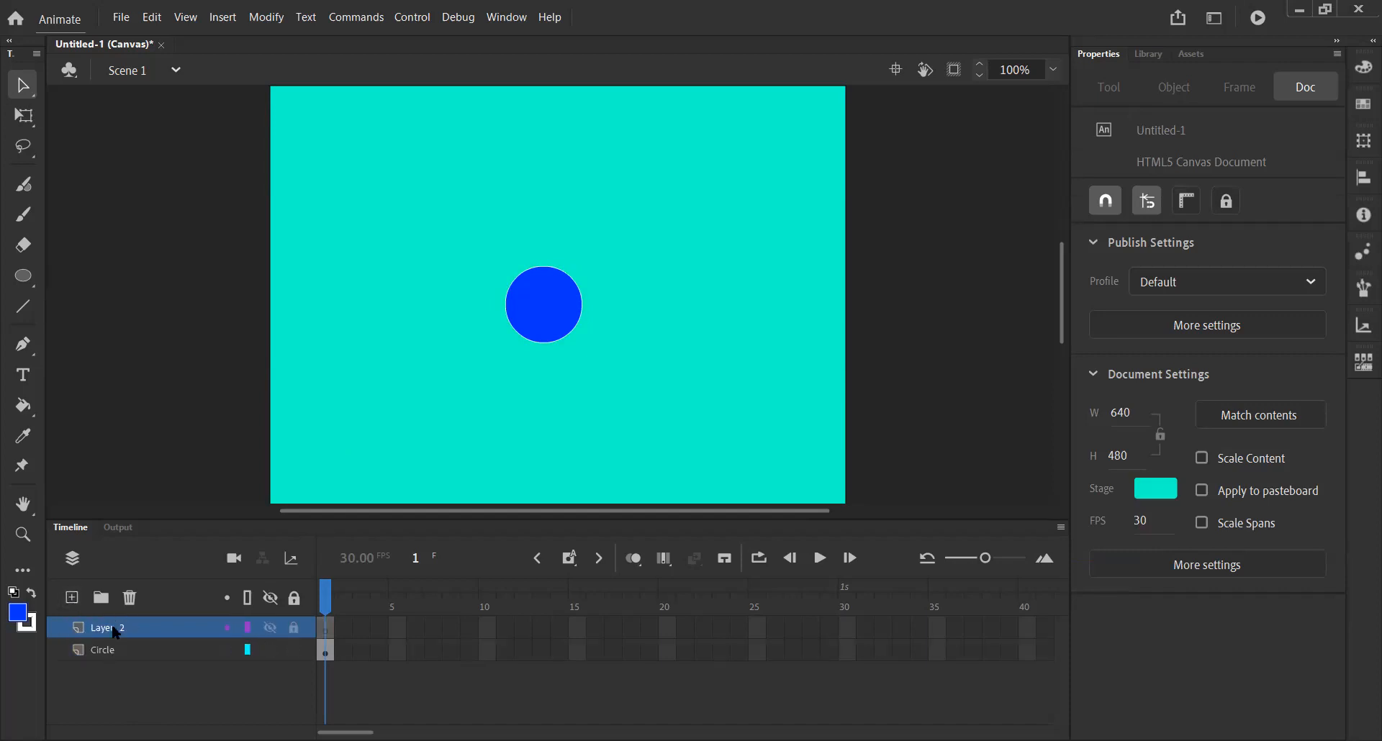
click(115, 632)
double_click(110, 631)
text(Square)
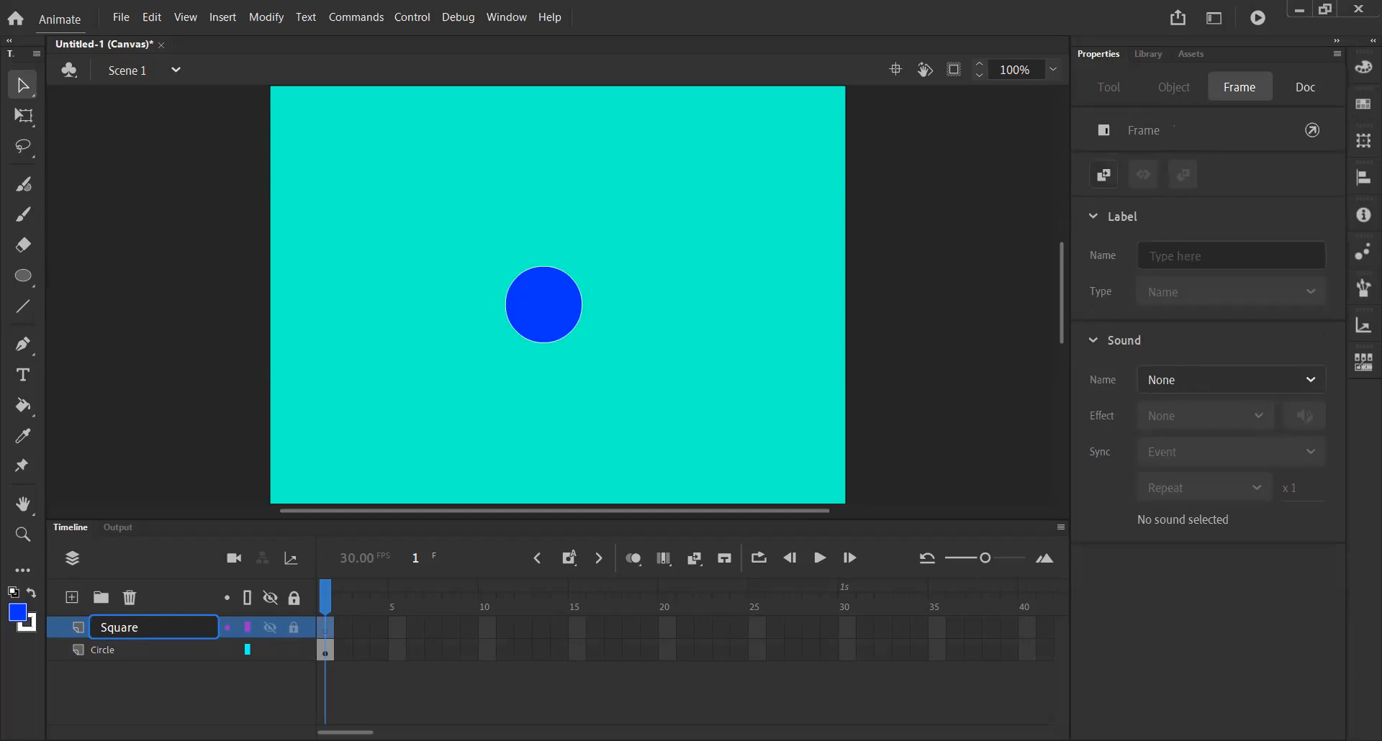
click(124, 685)
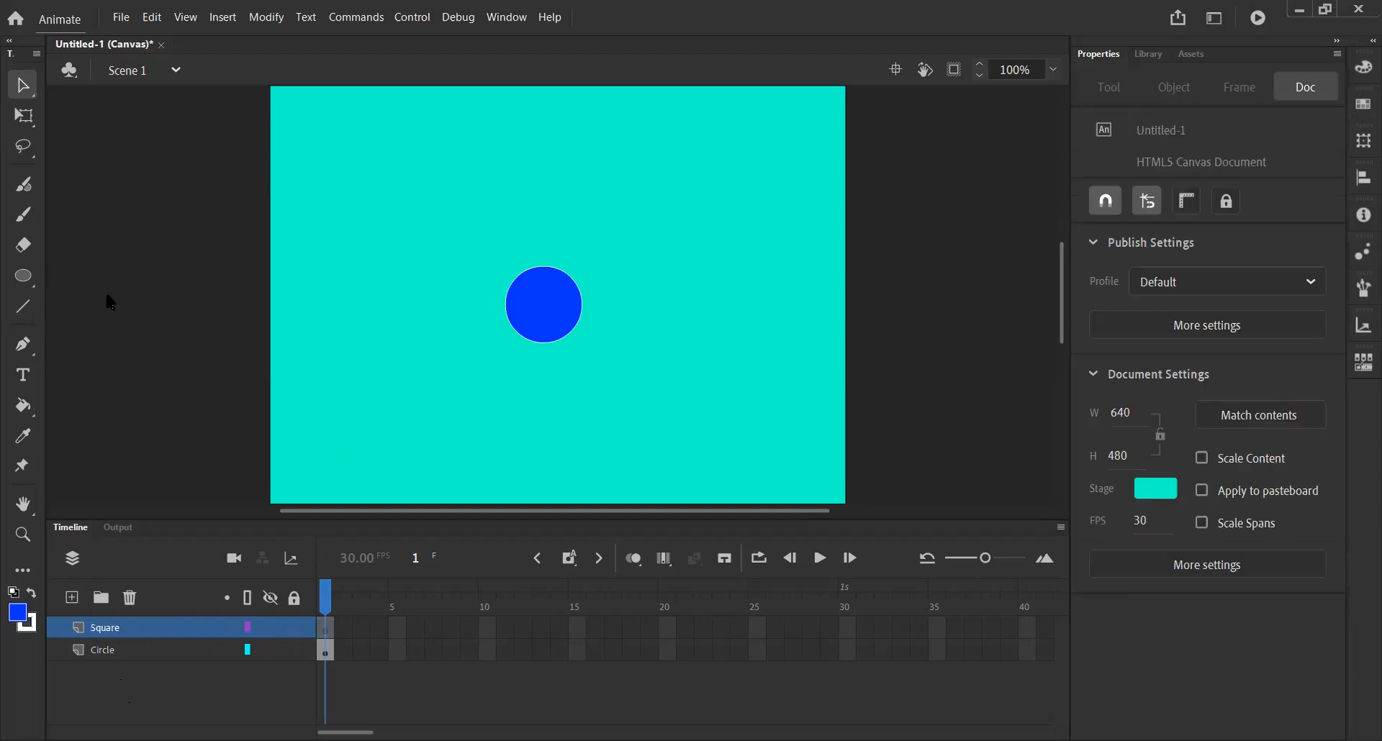
Draw a square about 94 px wide in the upper-left area of the stage with the Rectangle tool.
click(31, 277)
click(33, 278)
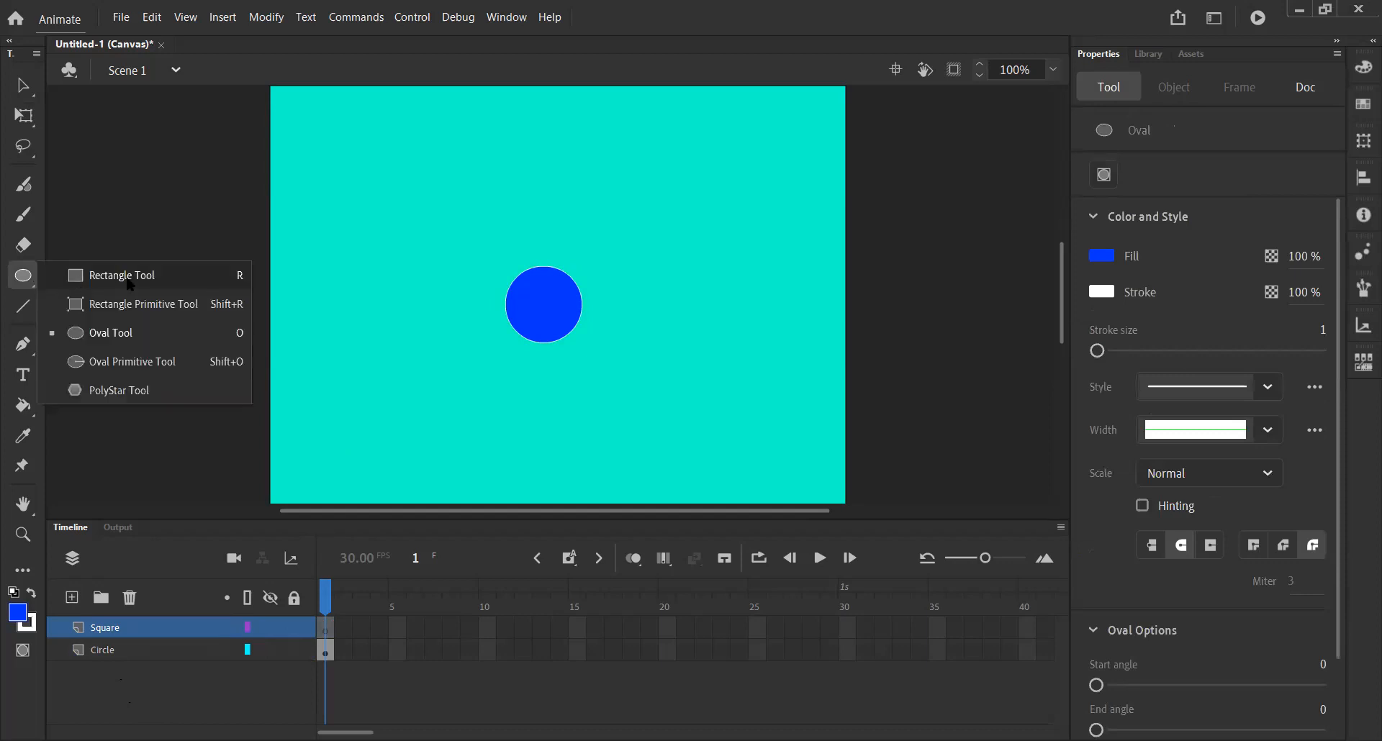
click(122, 277)
drag(357, 181, 442, 266)
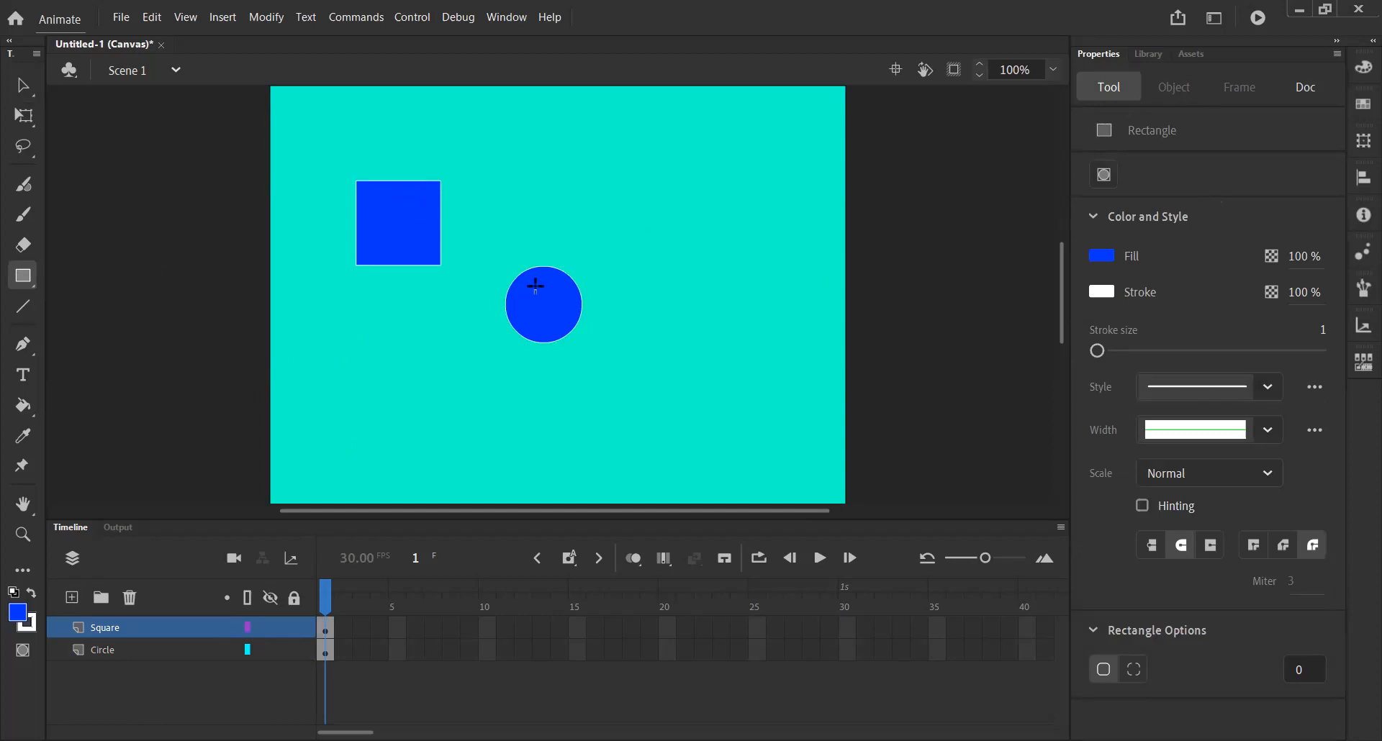
Change the square's fill colour to red #CC0033.
click(23, 86)
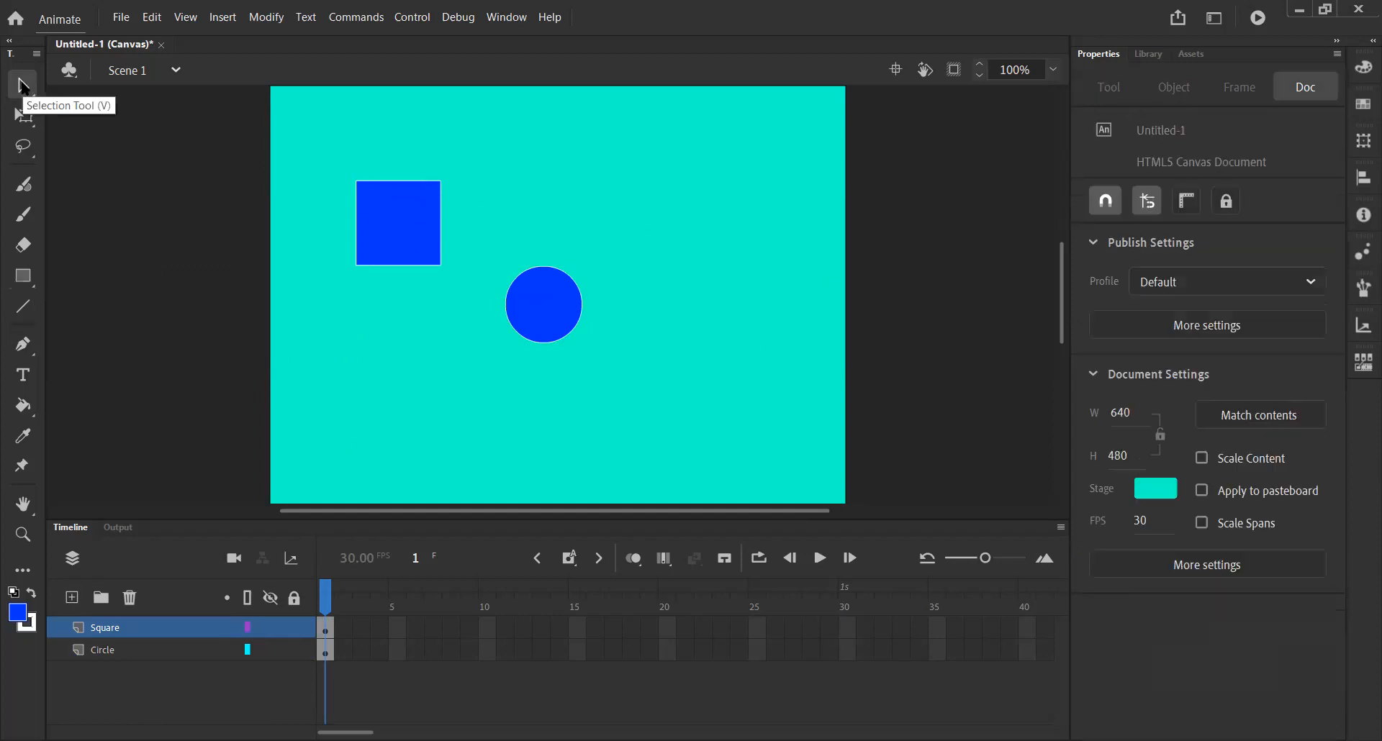
click(385, 231)
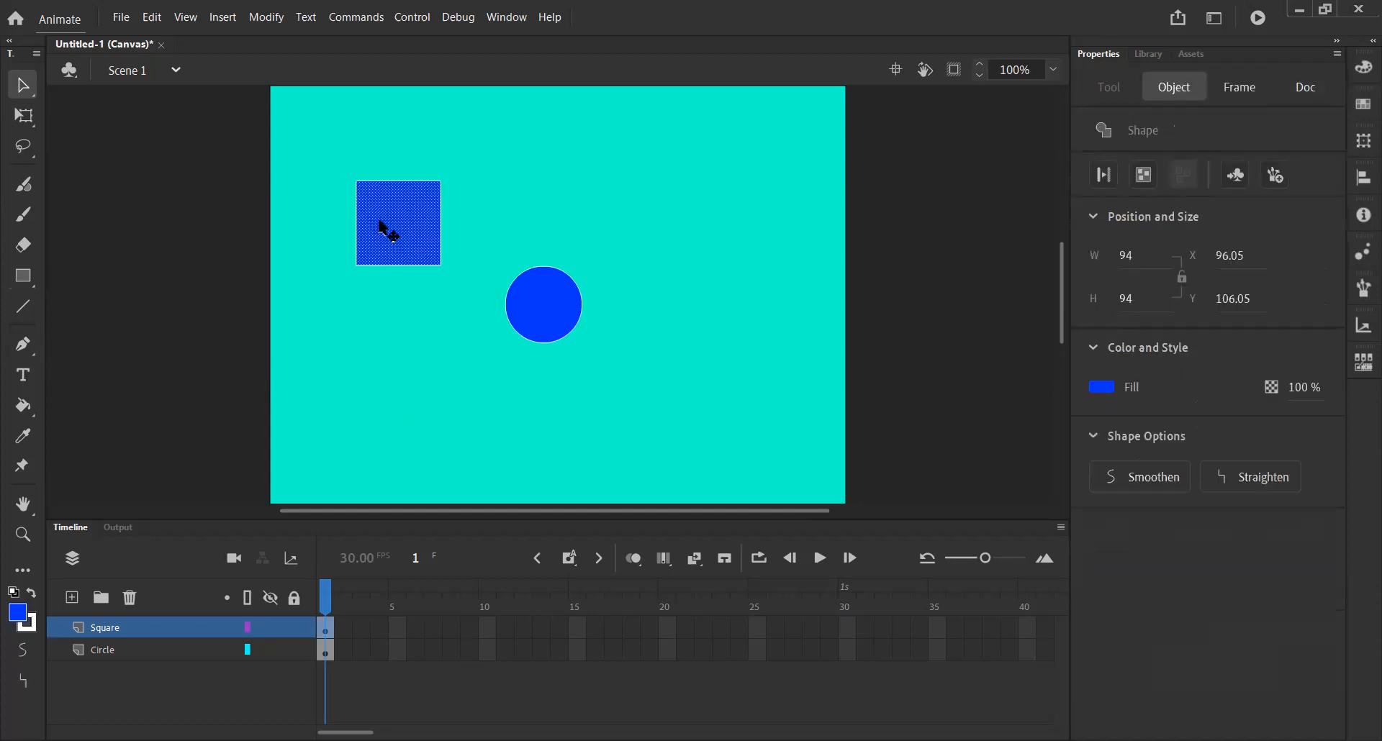
click(1098, 388)
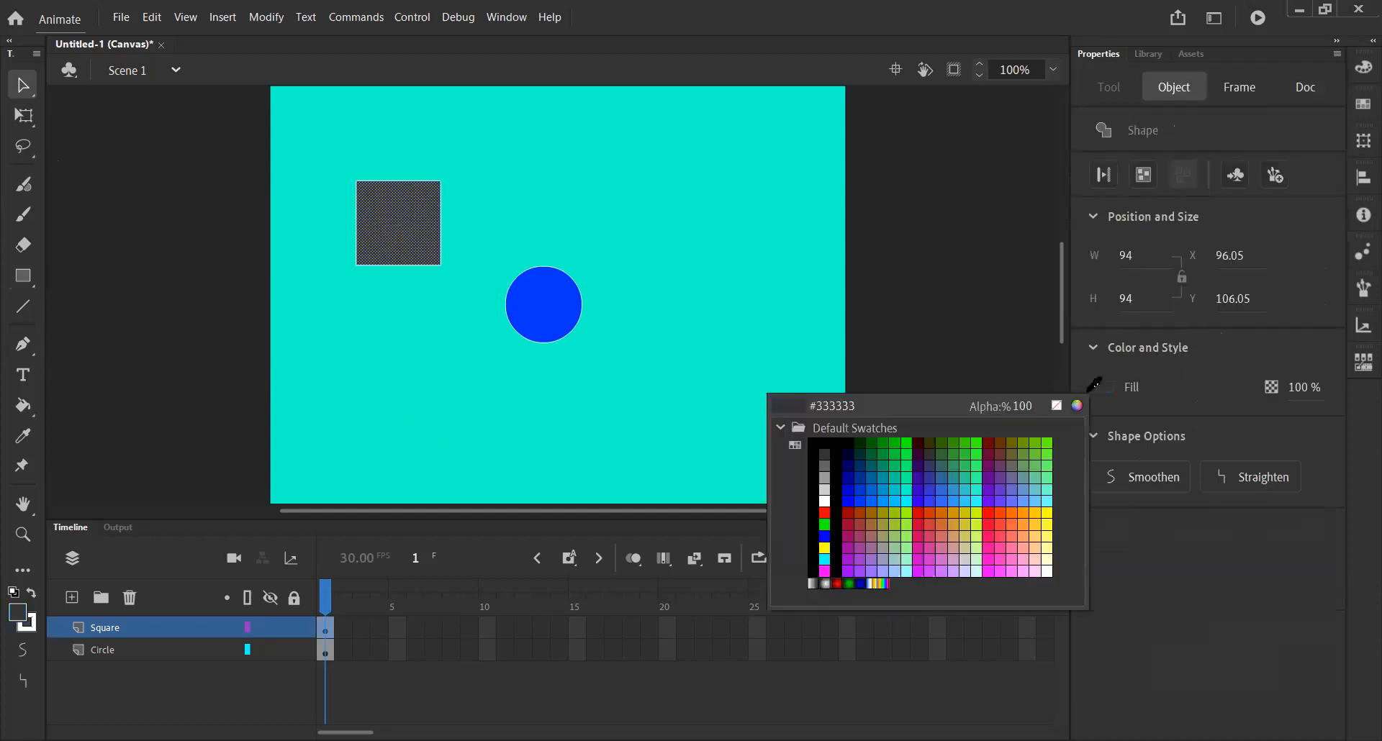
click(923, 514)
click(715, 394)
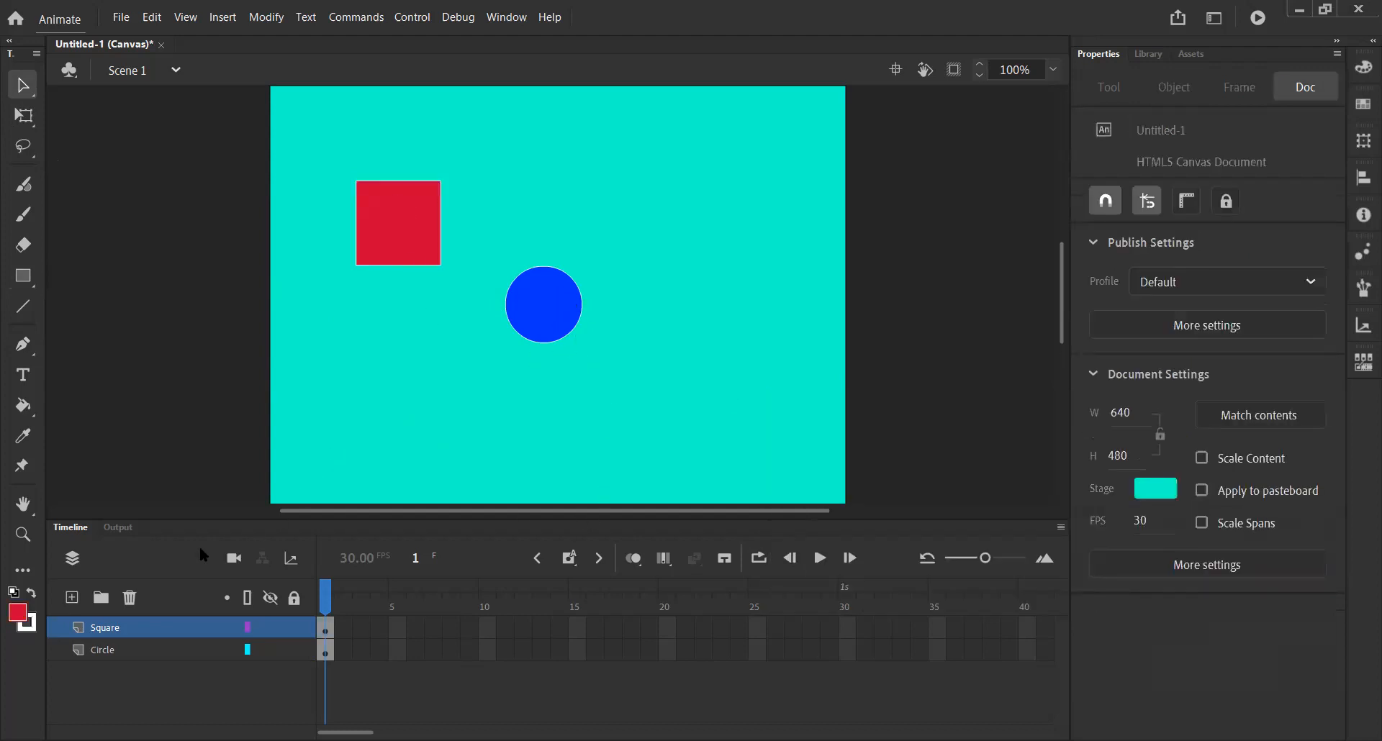
Move the square to about x 130, y 188, just left of the circle.
drag(392, 228, 390, 321)
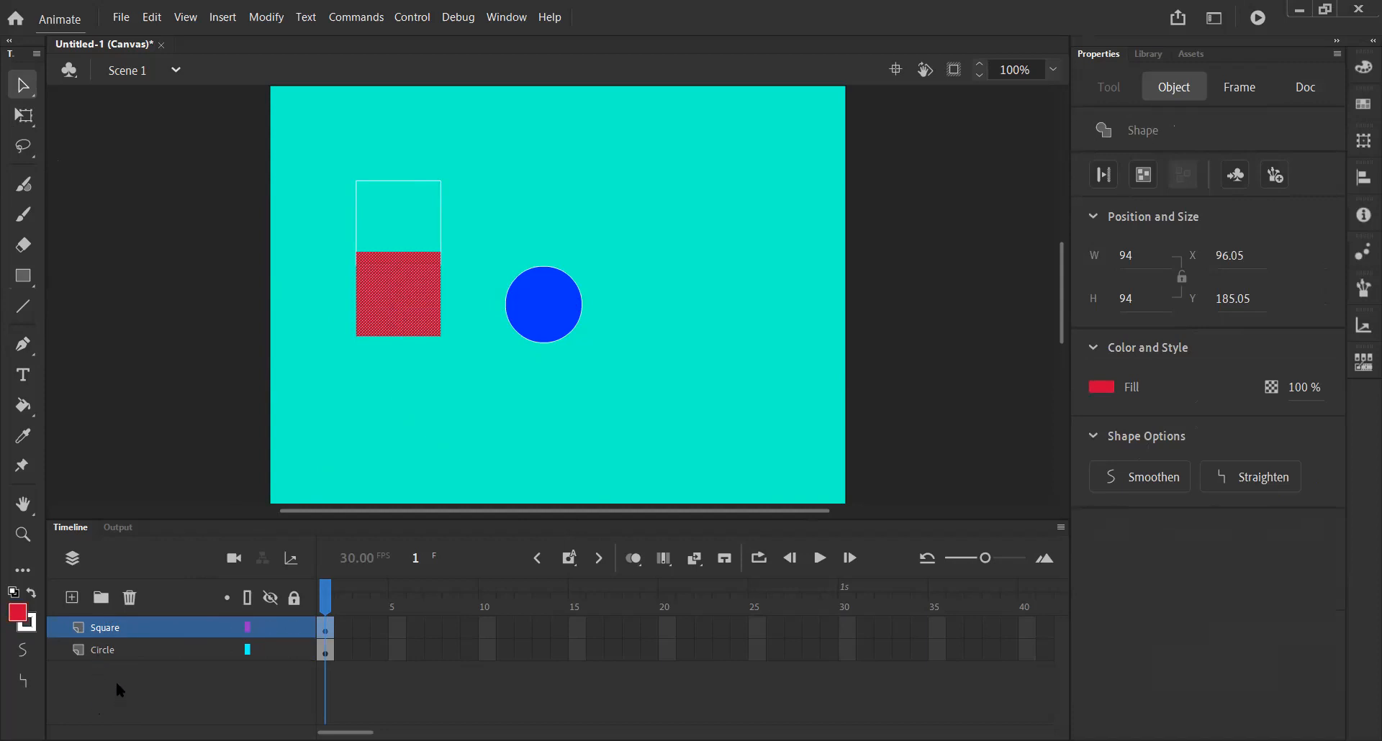
key(ctrl+z)
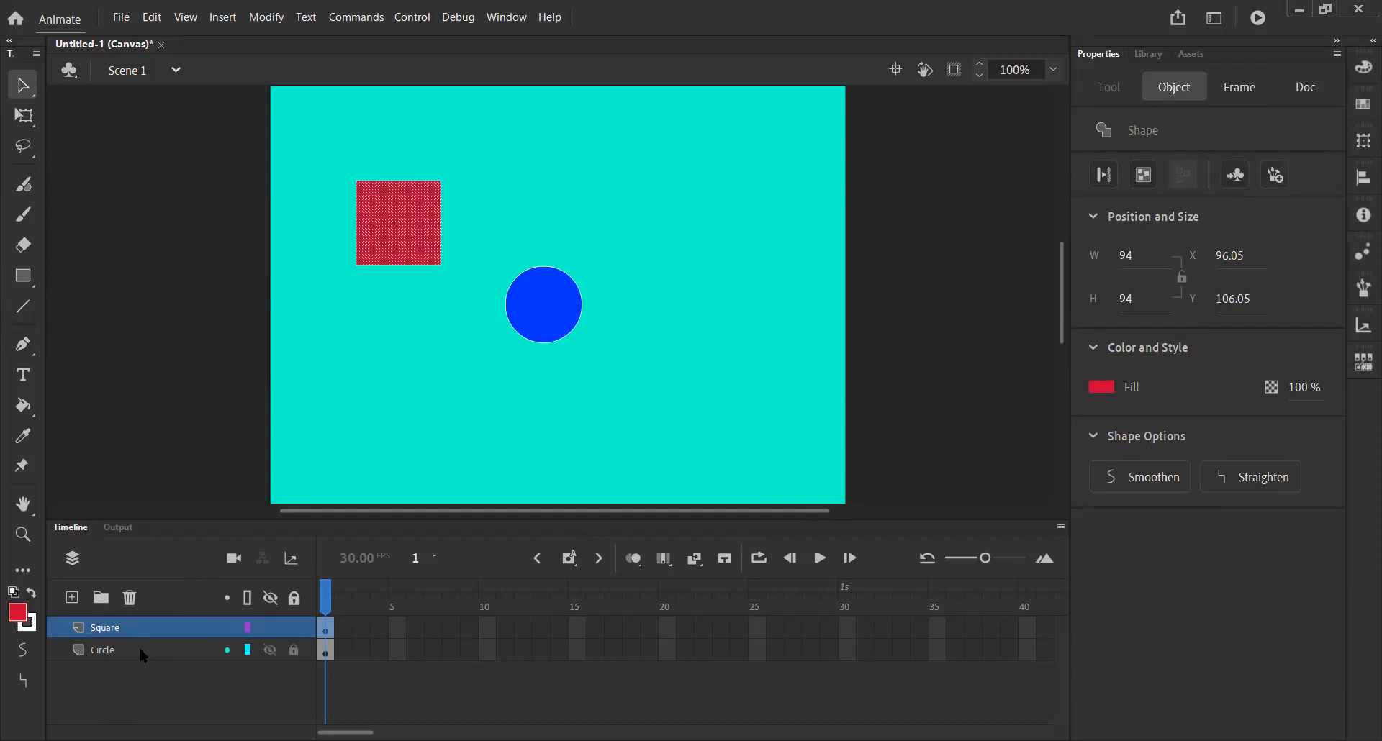
mouse_move(320, 154)
mouse_down()
mouse_move(364, 235)
mouse_move(462, 265)
mouse_up()
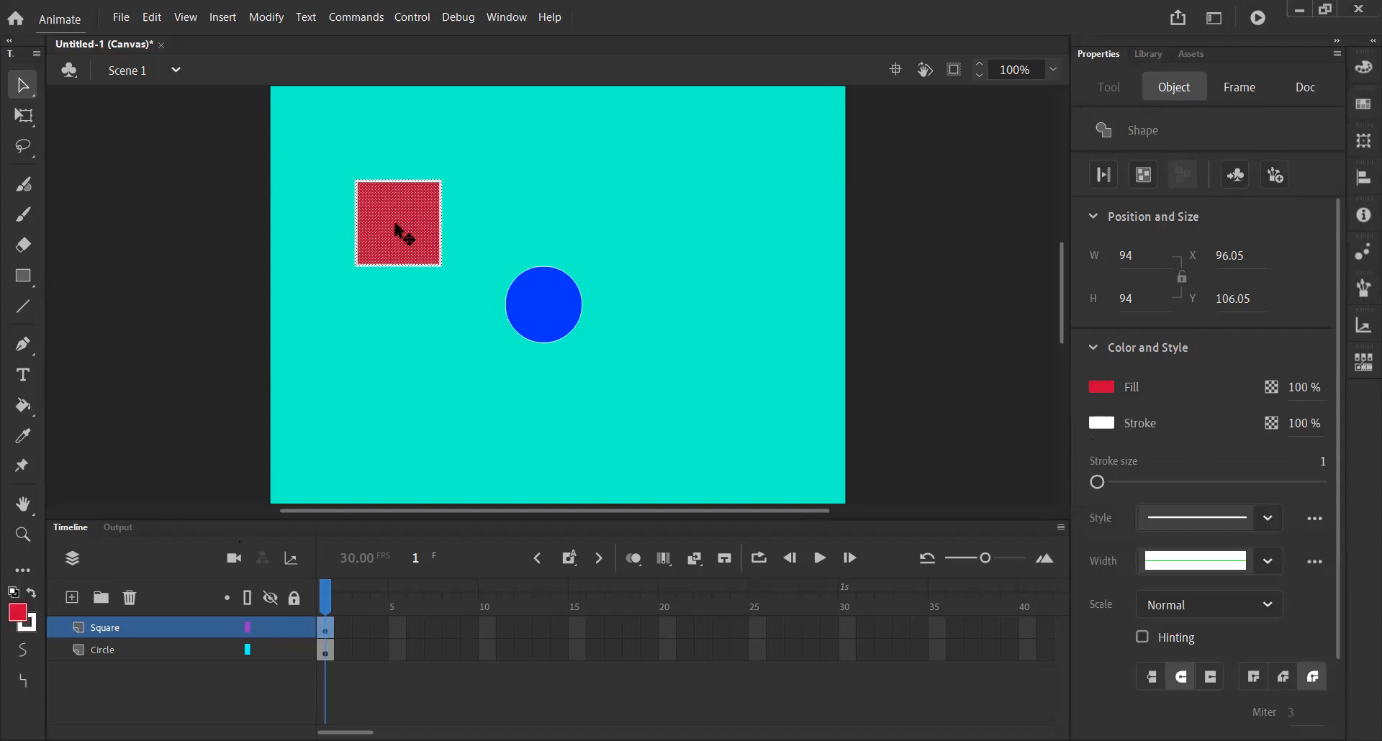
drag(385, 235, 526, 336)
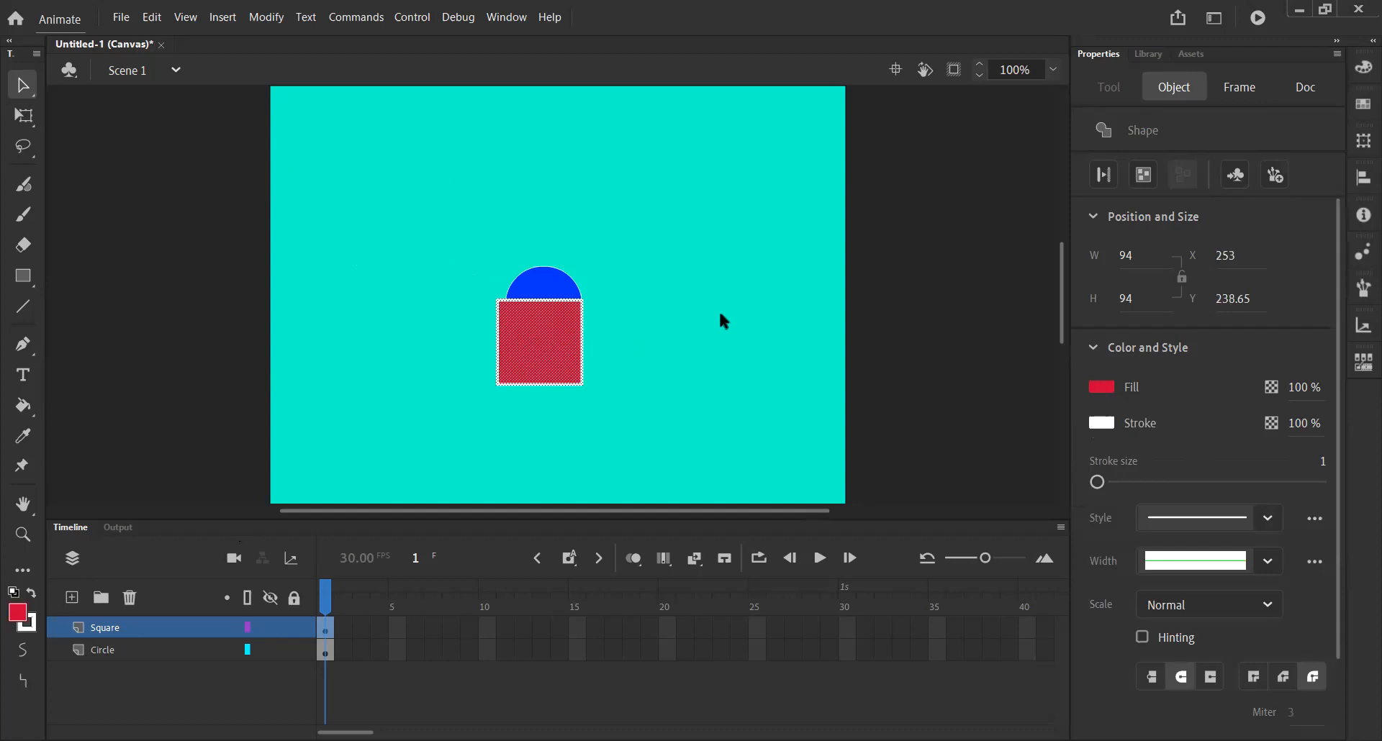
drag(560, 350, 449, 305)
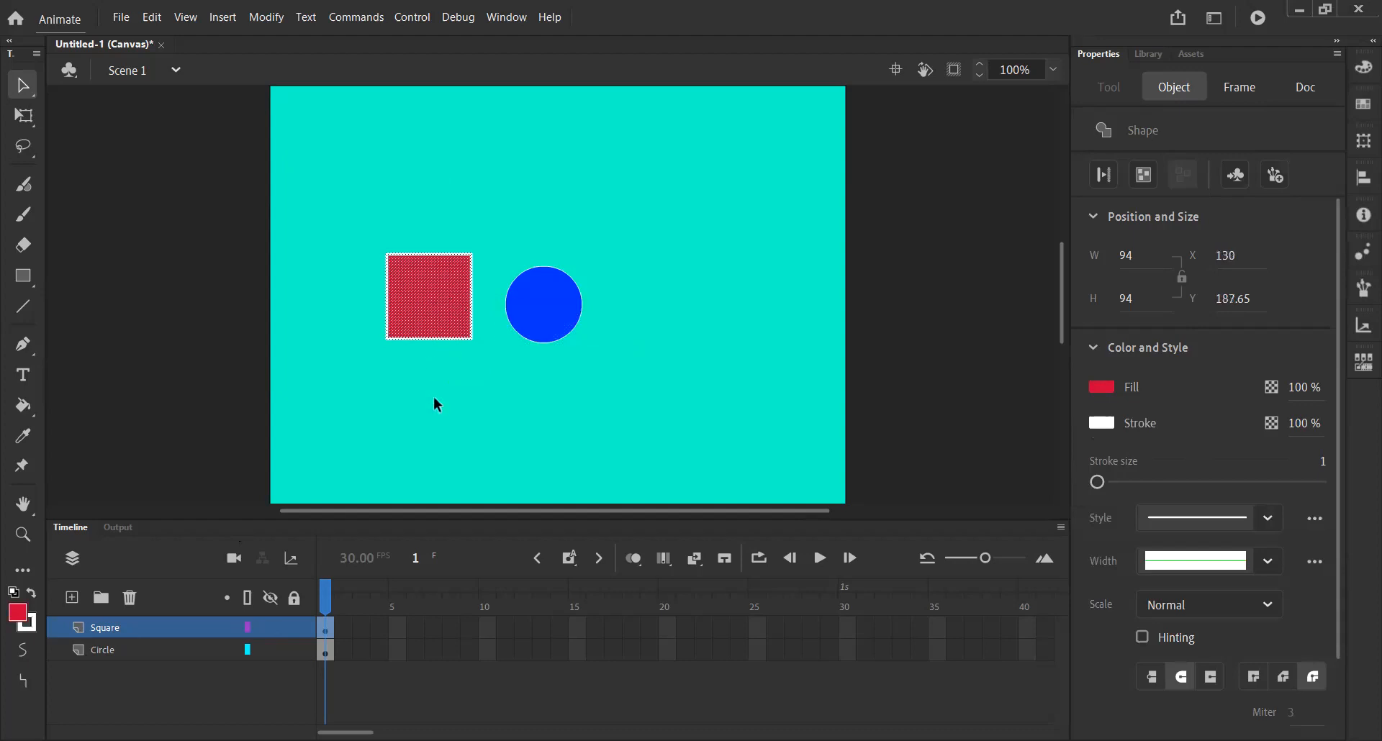
click(434, 400)
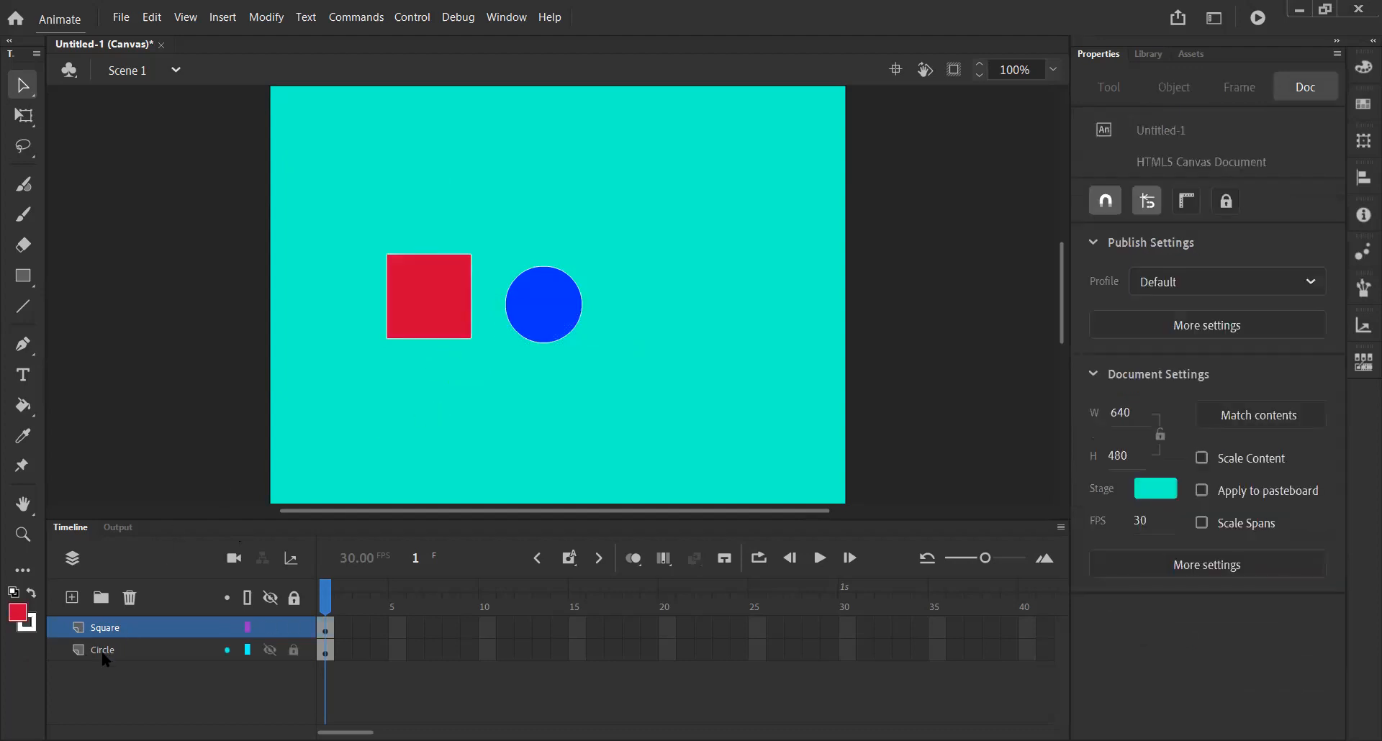
Place the Circle layer above the Square layer and shift the circle to about x 293, beside the square.
drag(124, 647, 119, 616)
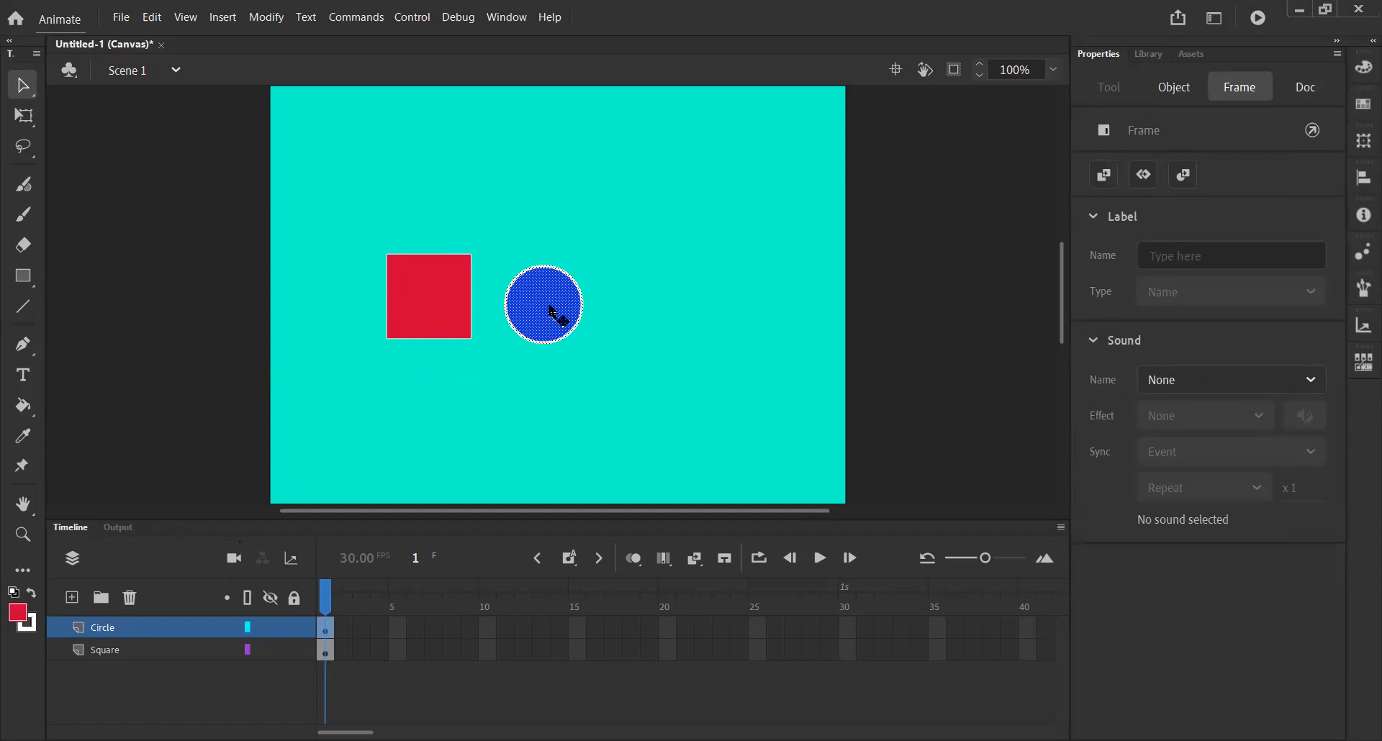
drag(550, 307, 430, 315)
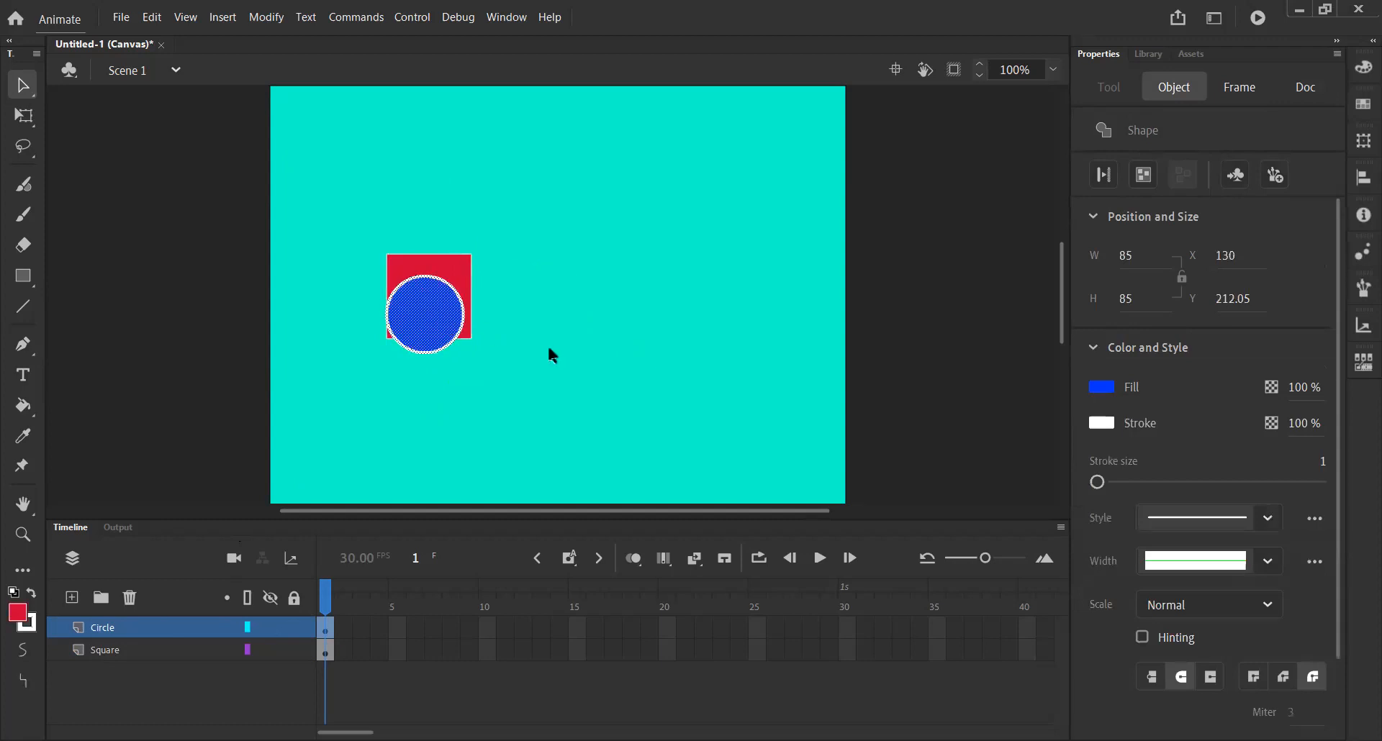
drag(430, 309, 574, 296)
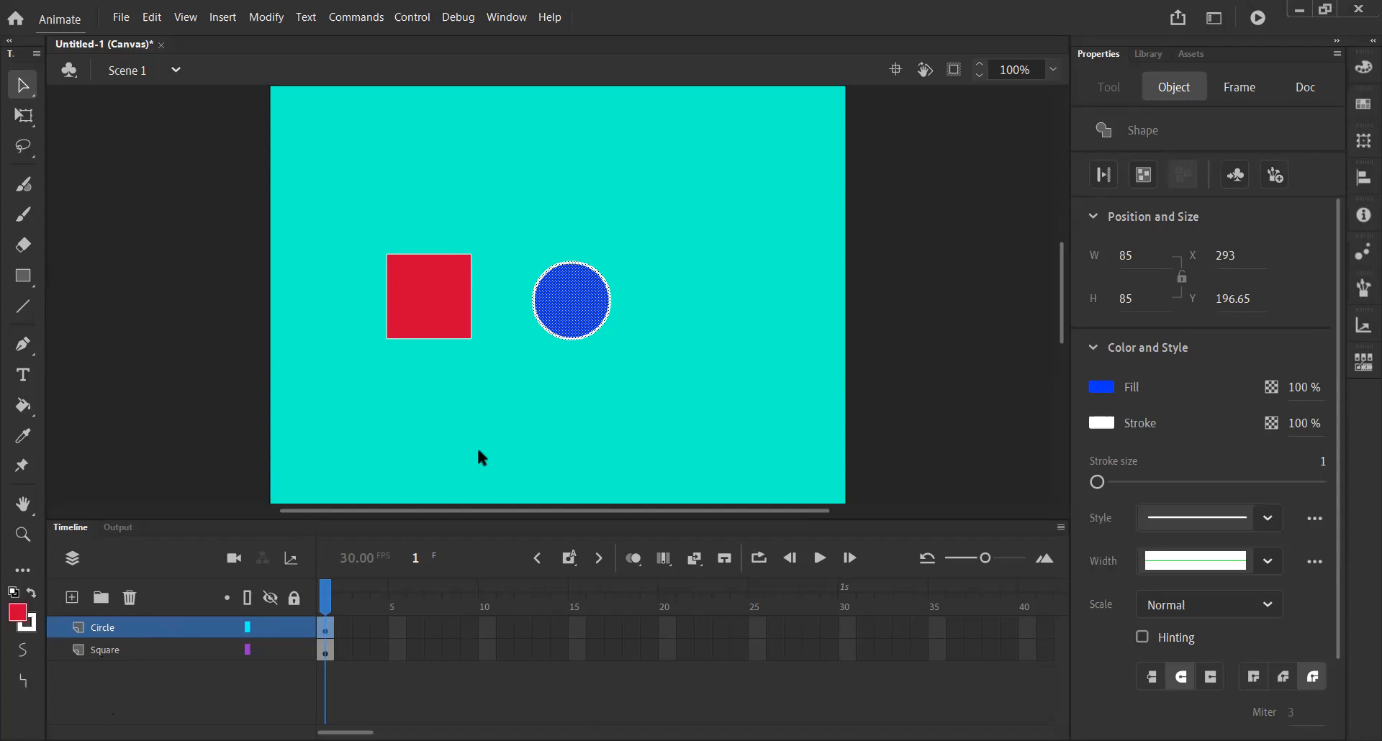
Delete the red square and remove the Square layer.
drag(488, 356, 364, 224)
key(Delete)
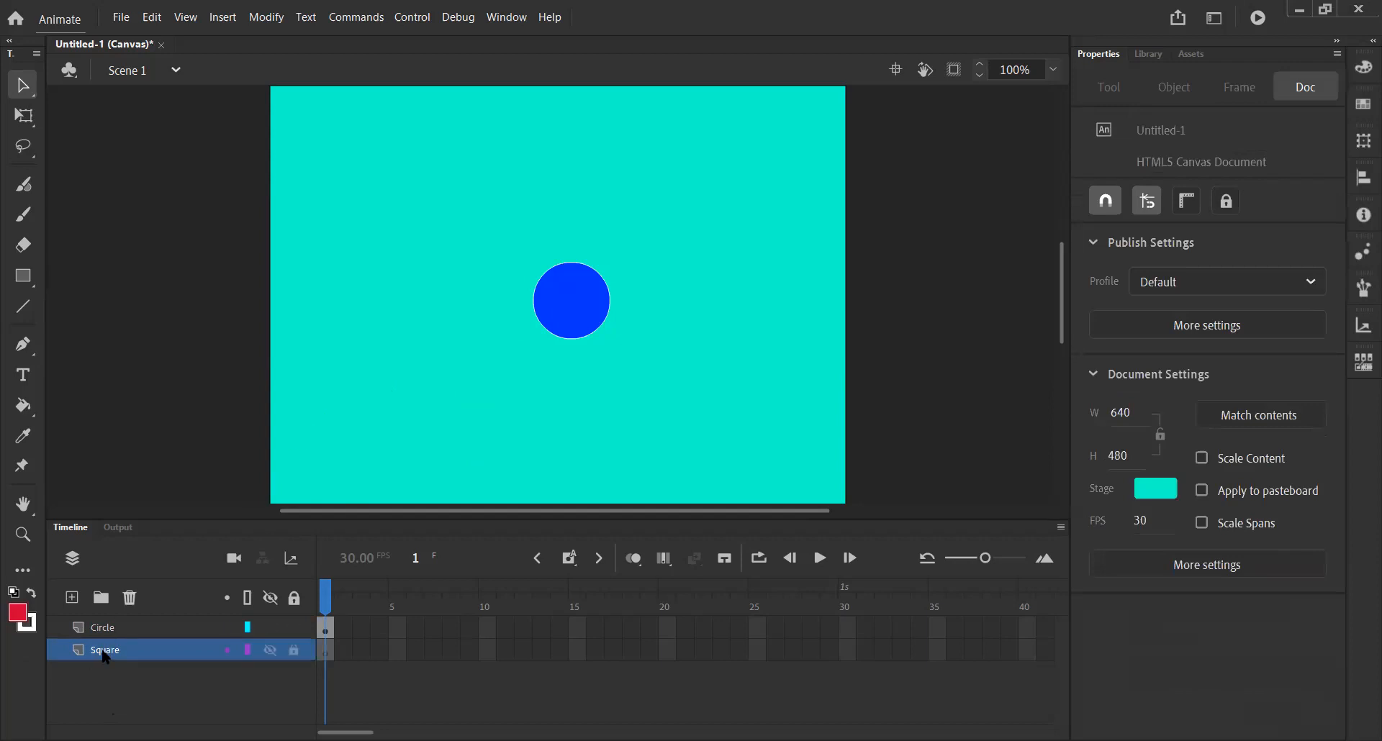
drag(102, 657, 130, 599)
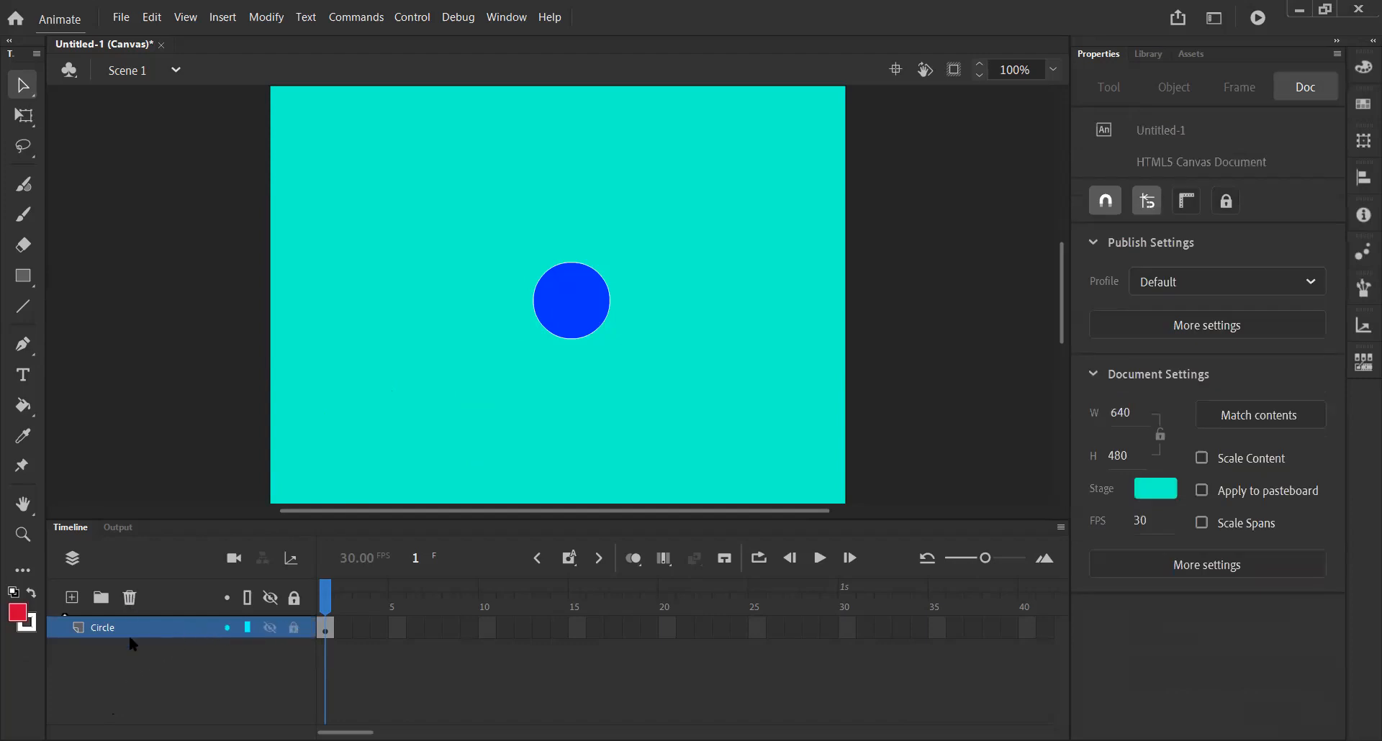
Hide the Circle layer and show it again.
click(269, 631)
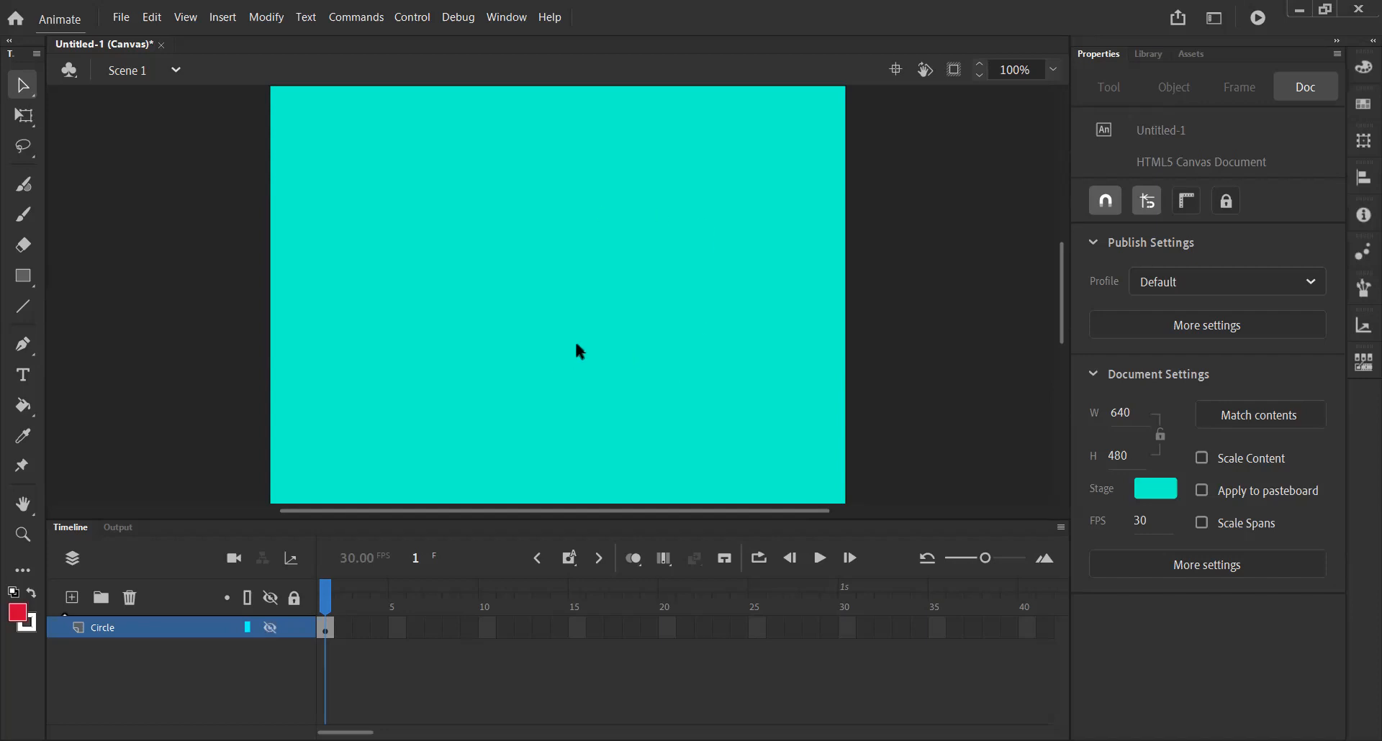
click(270, 629)
mouse_move(307, 624)
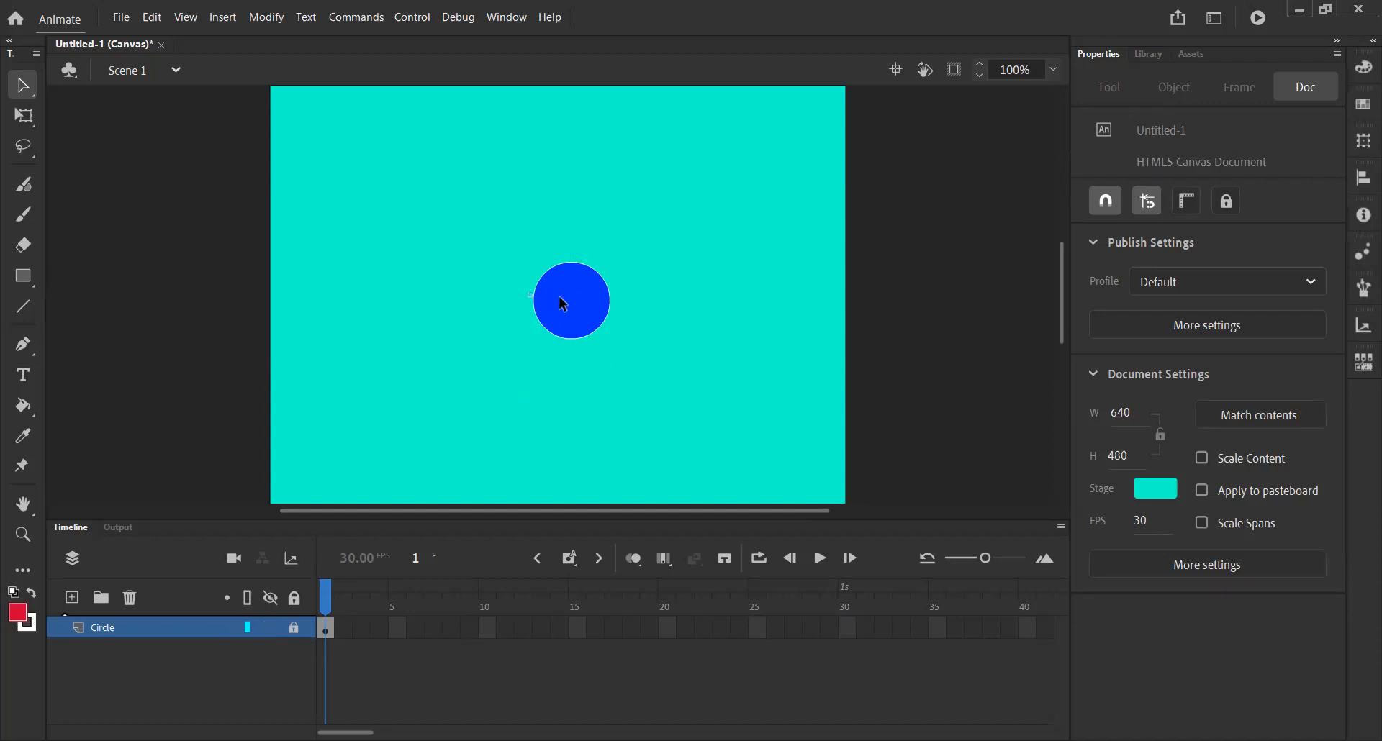
Move the circle up to the top edge of the stage, centred horizontally, with the Free Transform tool.
click(21, 115)
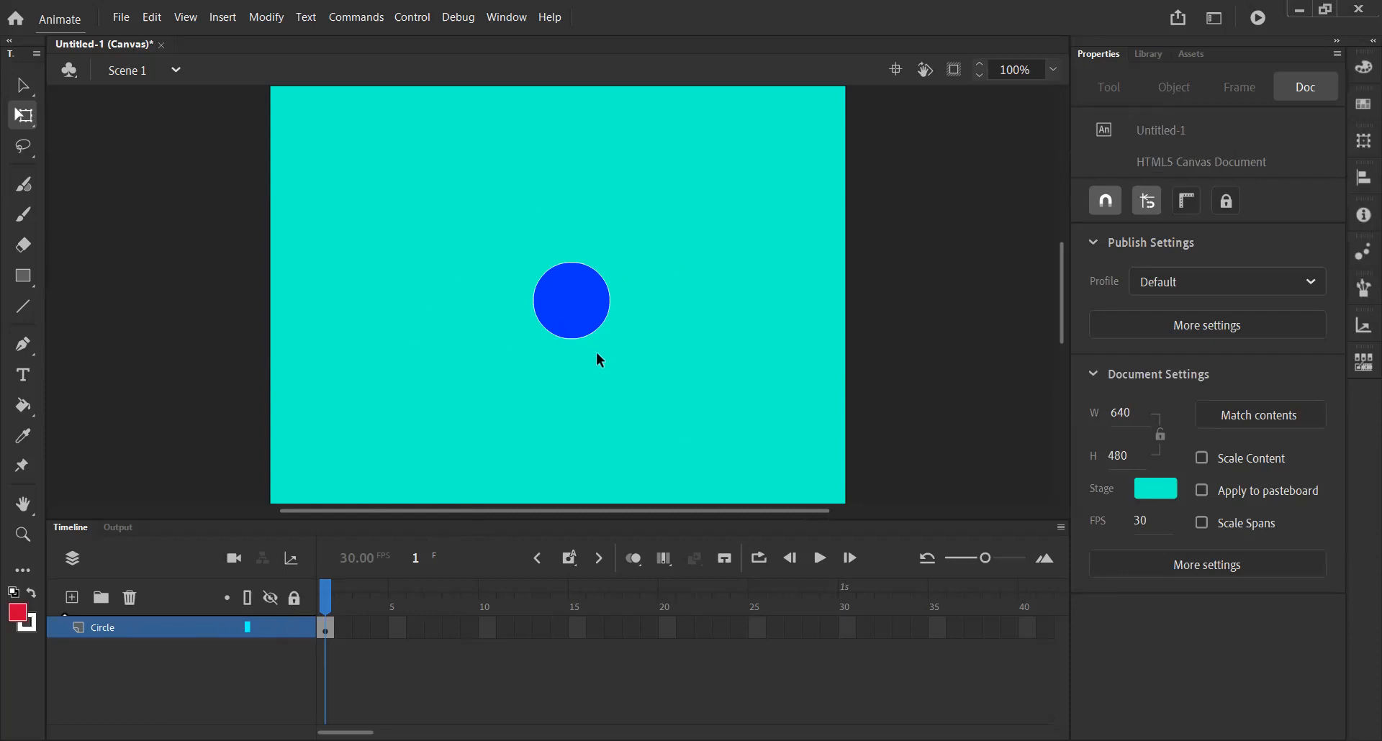
drag(532, 249, 615, 363)
drag(571, 309, 547, 134)
click(635, 319)
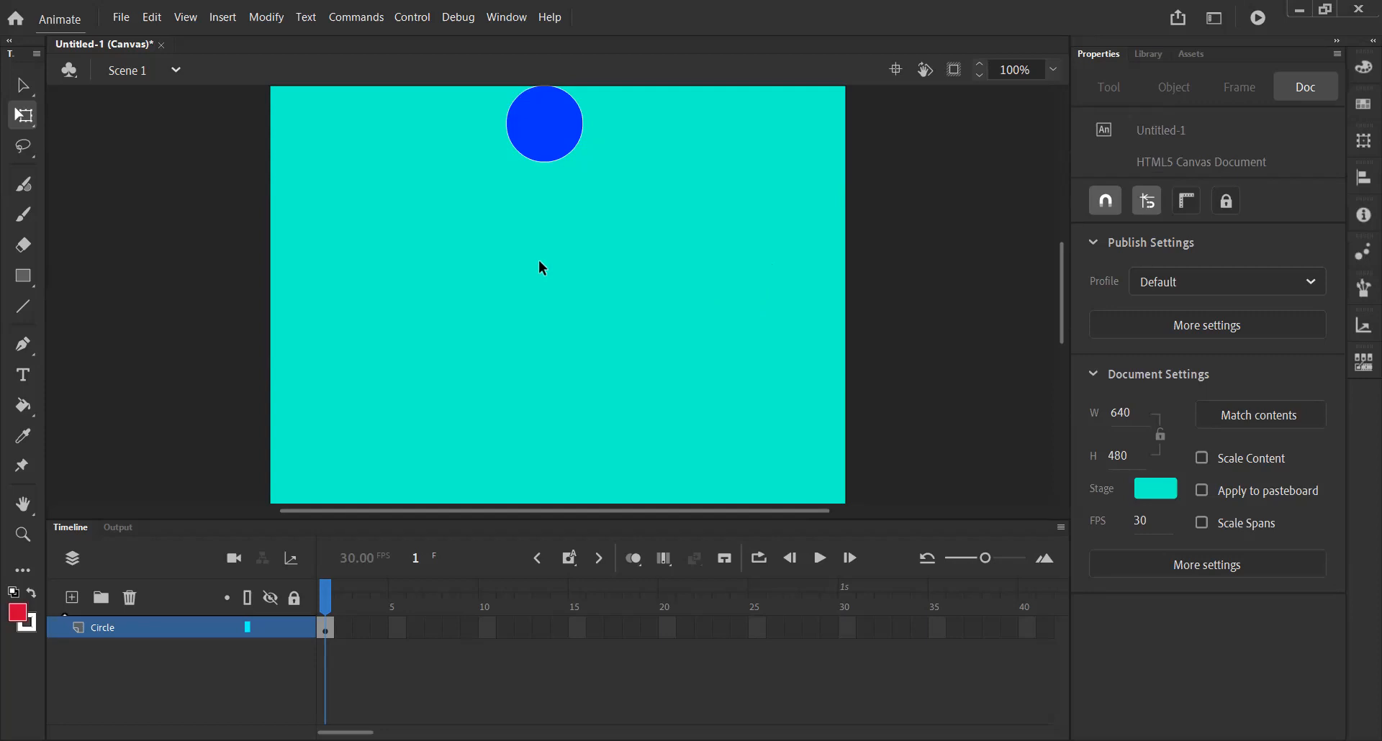
Insert a keyframe at frame 2 of the Circle layer.
click(569, 558)
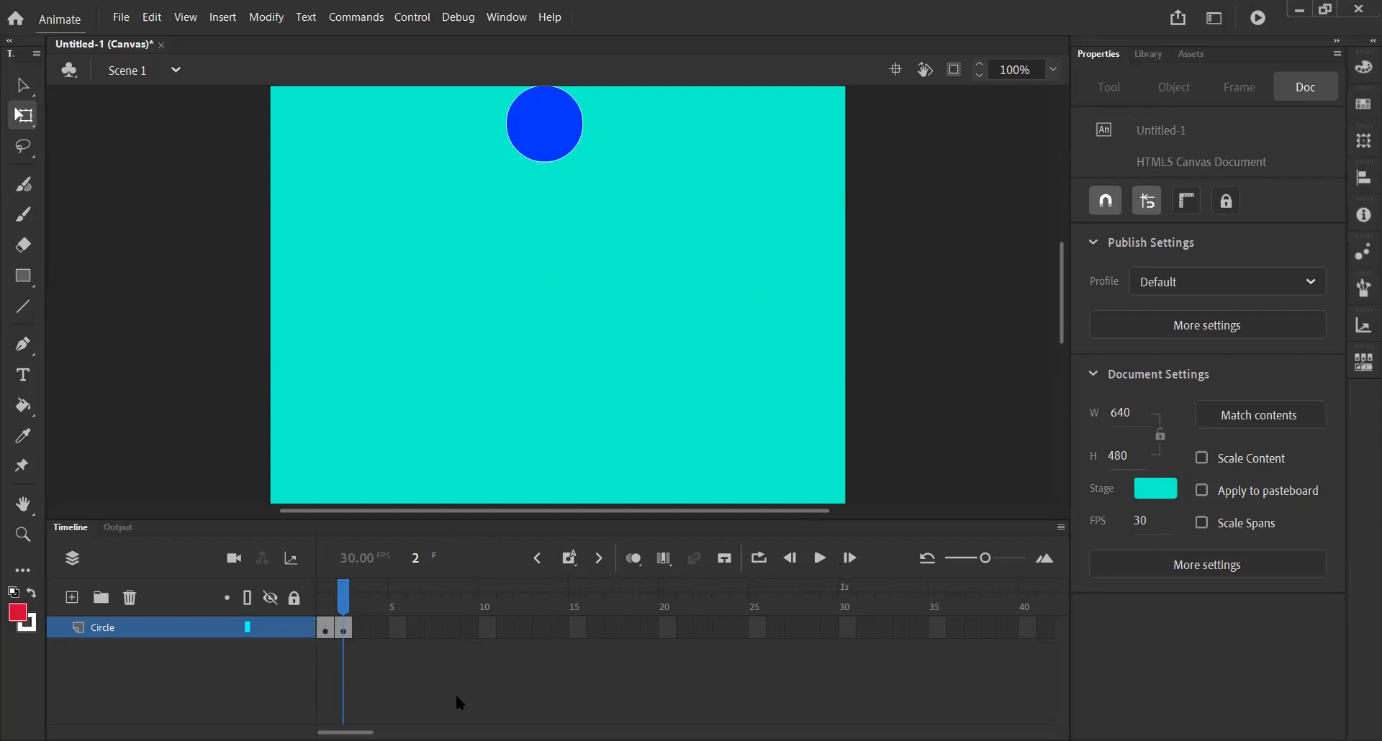
click(324, 606)
click(344, 628)
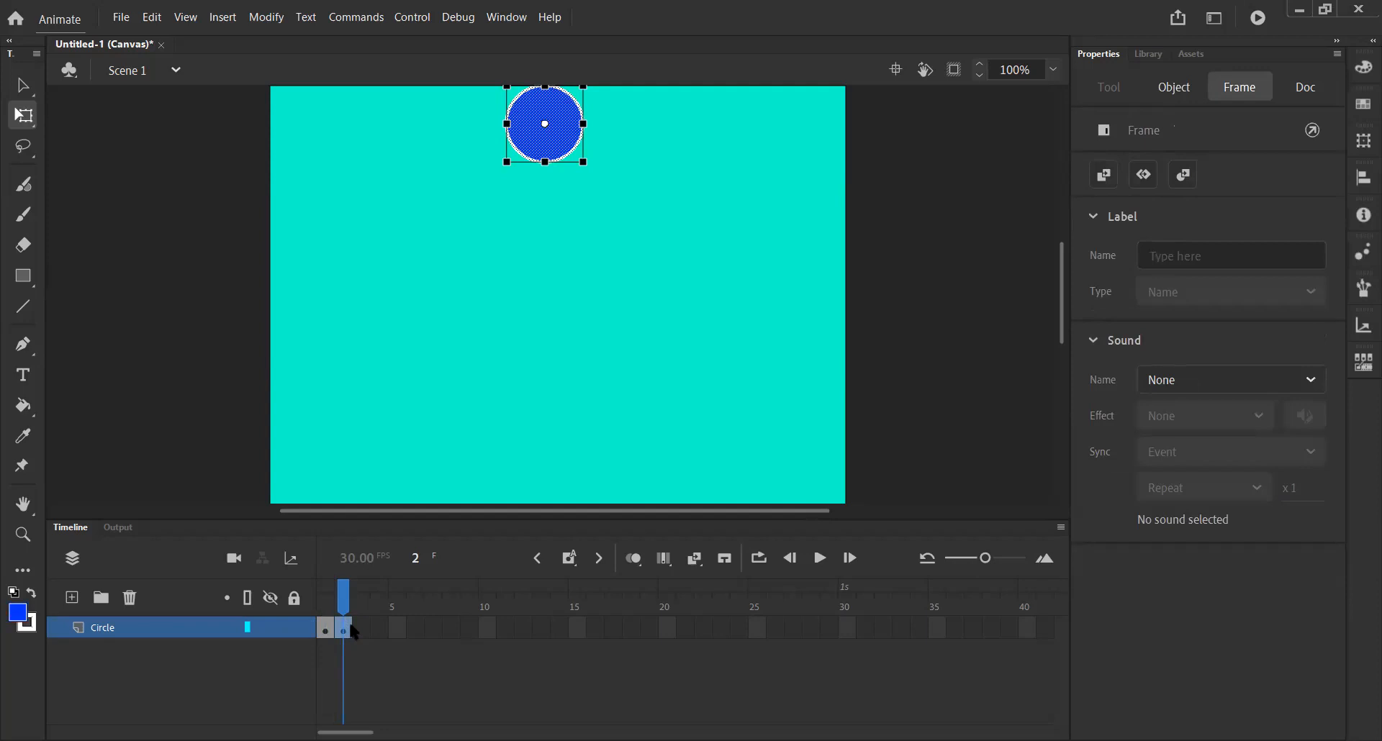
Insert a regular frame at frame 3 and scrub between the frames.
click(579, 565)
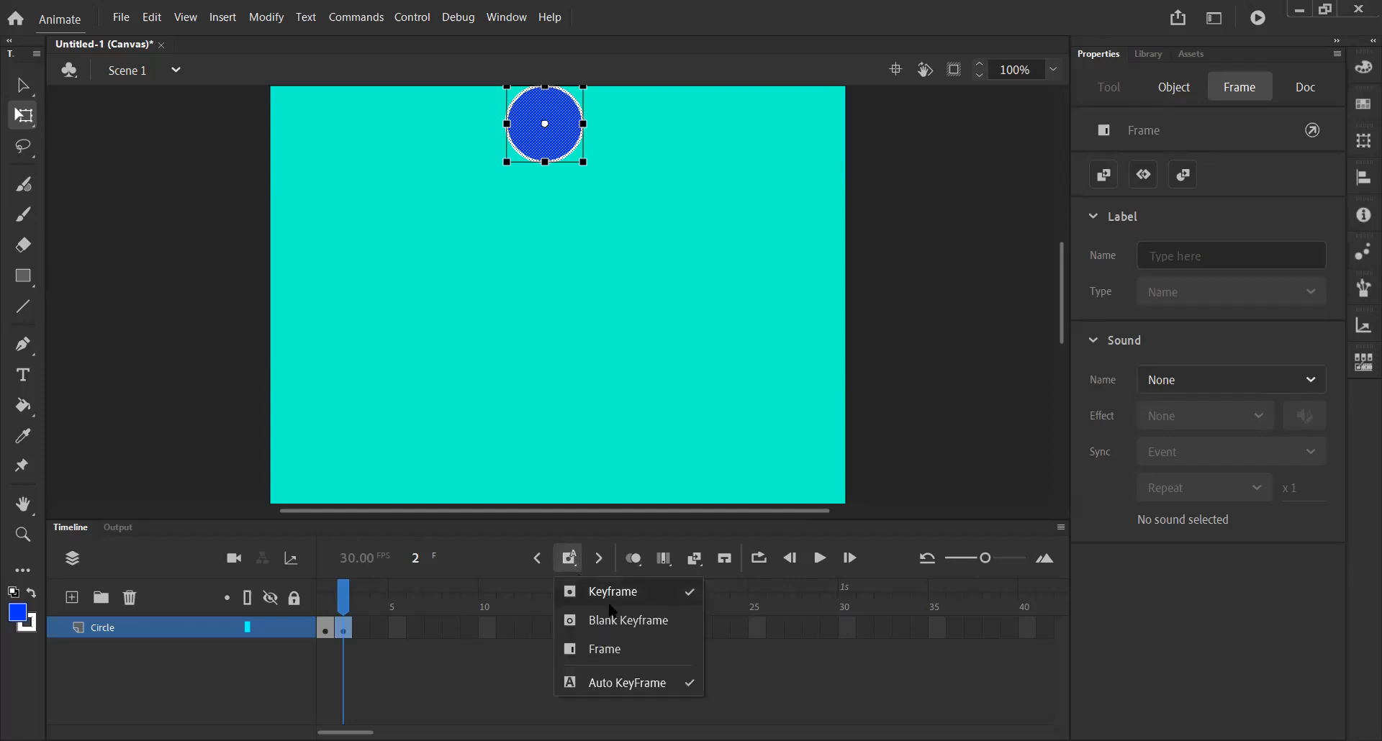
click(618, 652)
click(326, 627)
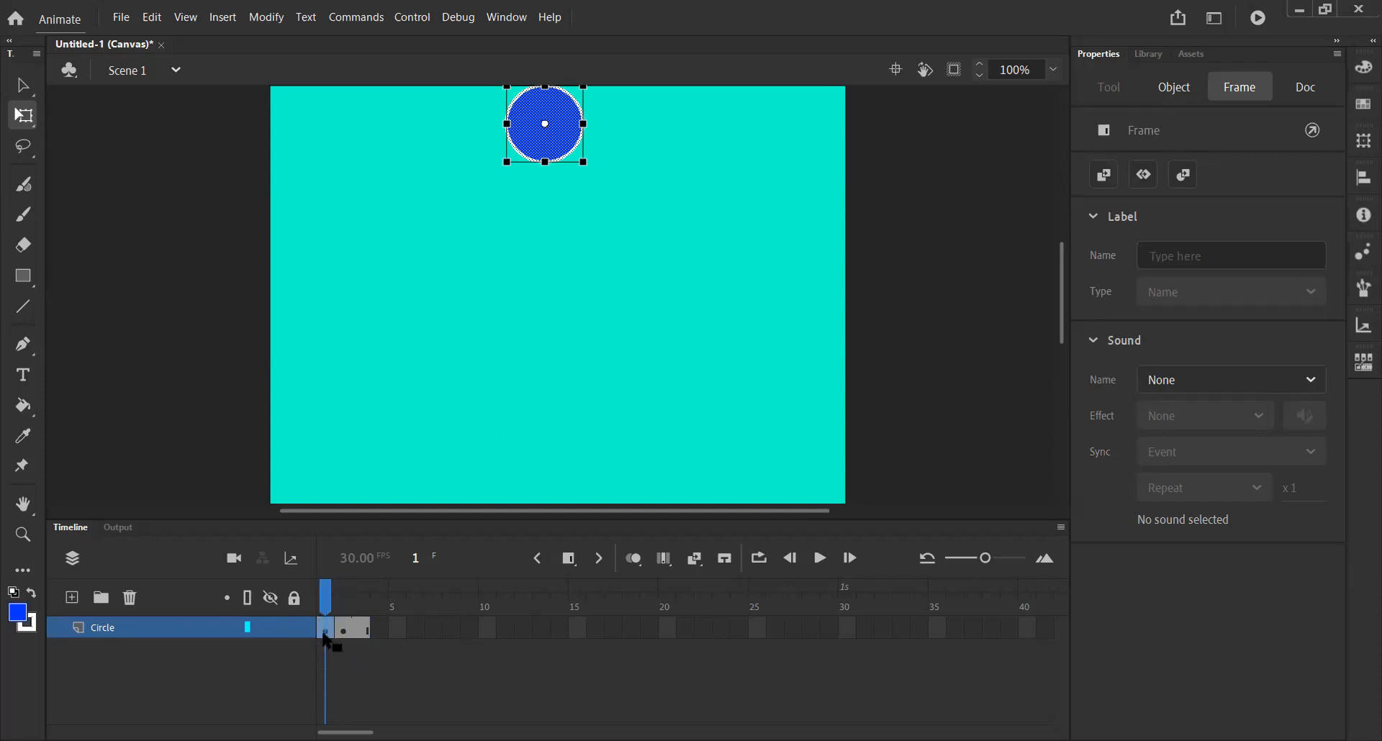
click(344, 629)
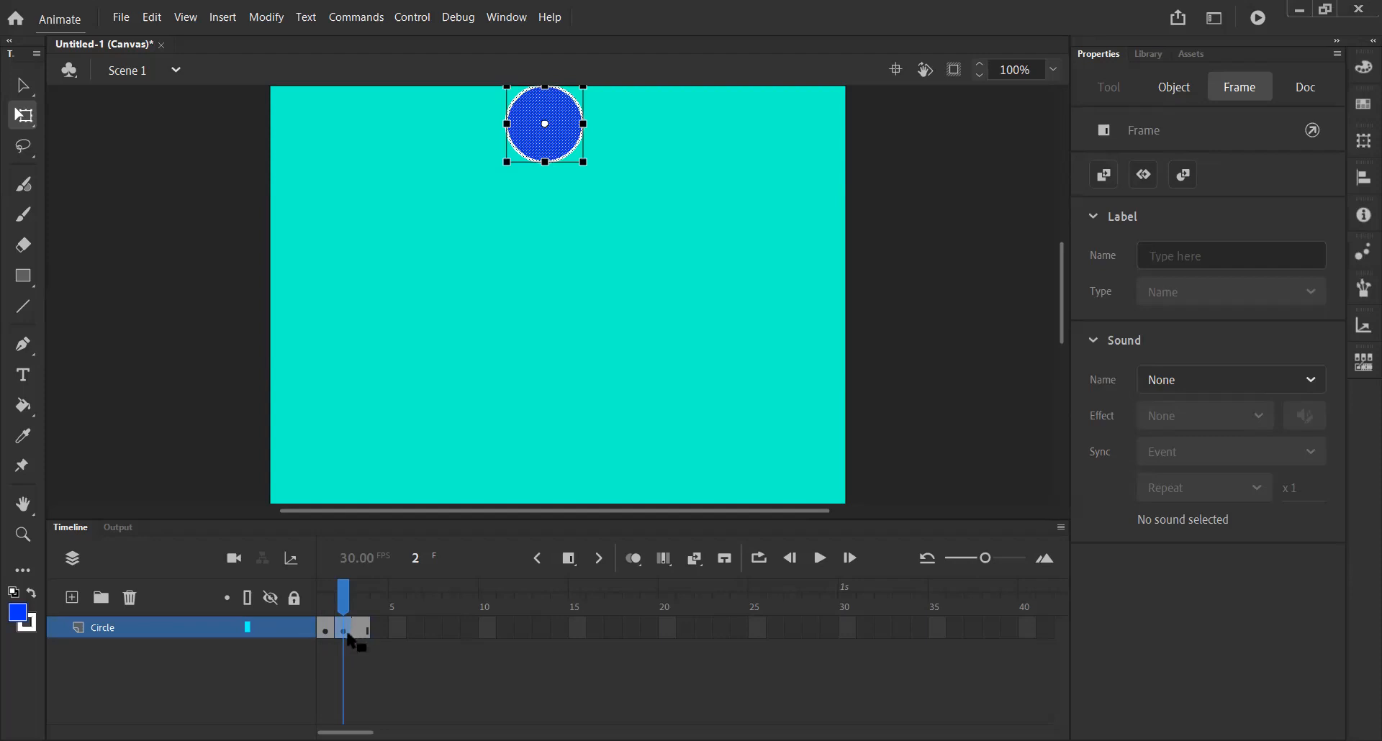
click(361, 632)
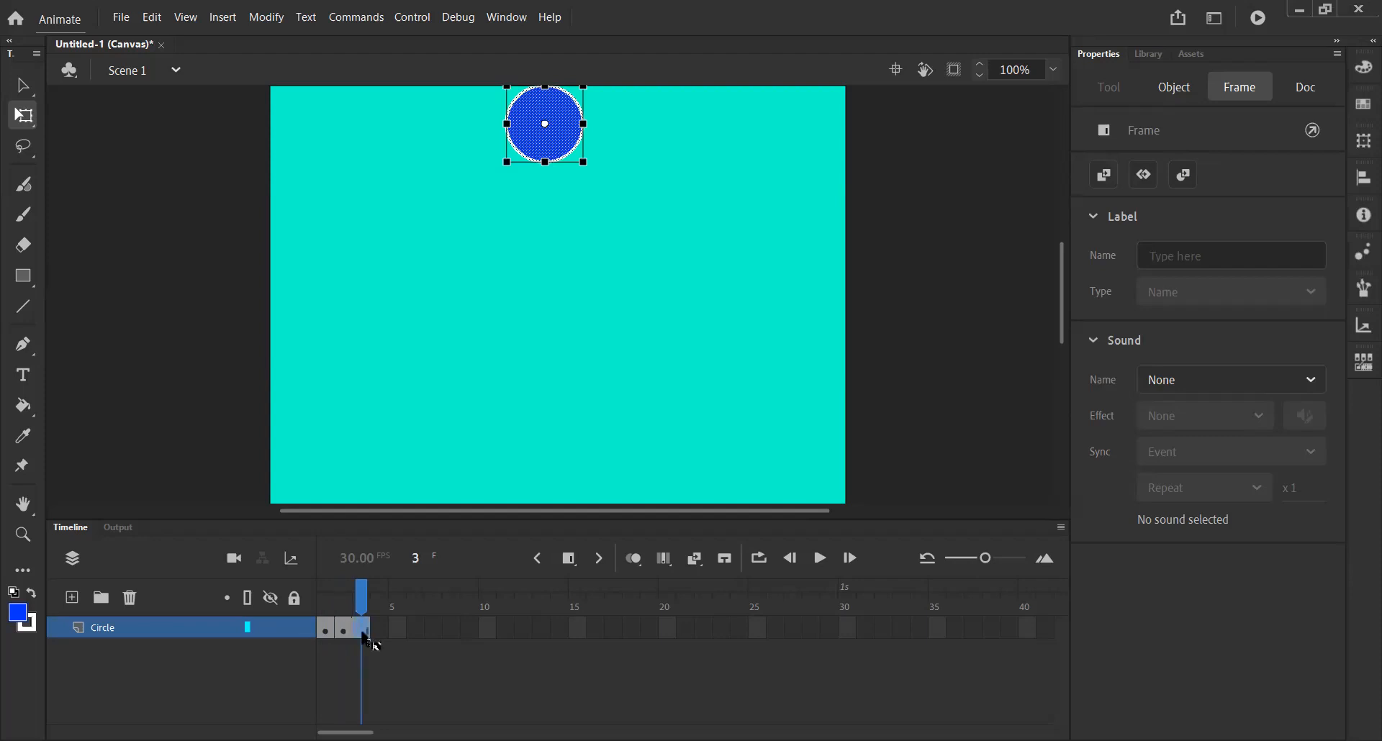
click(344, 630)
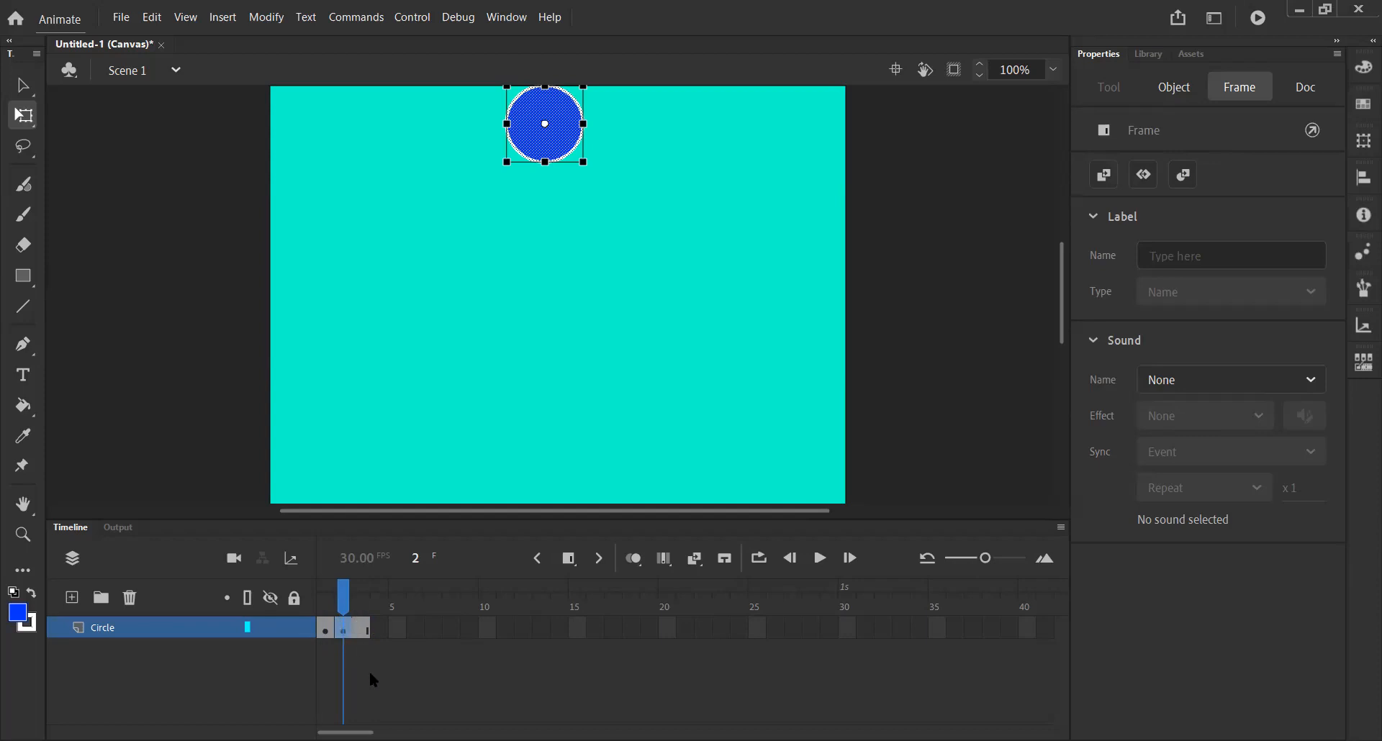
click(364, 633)
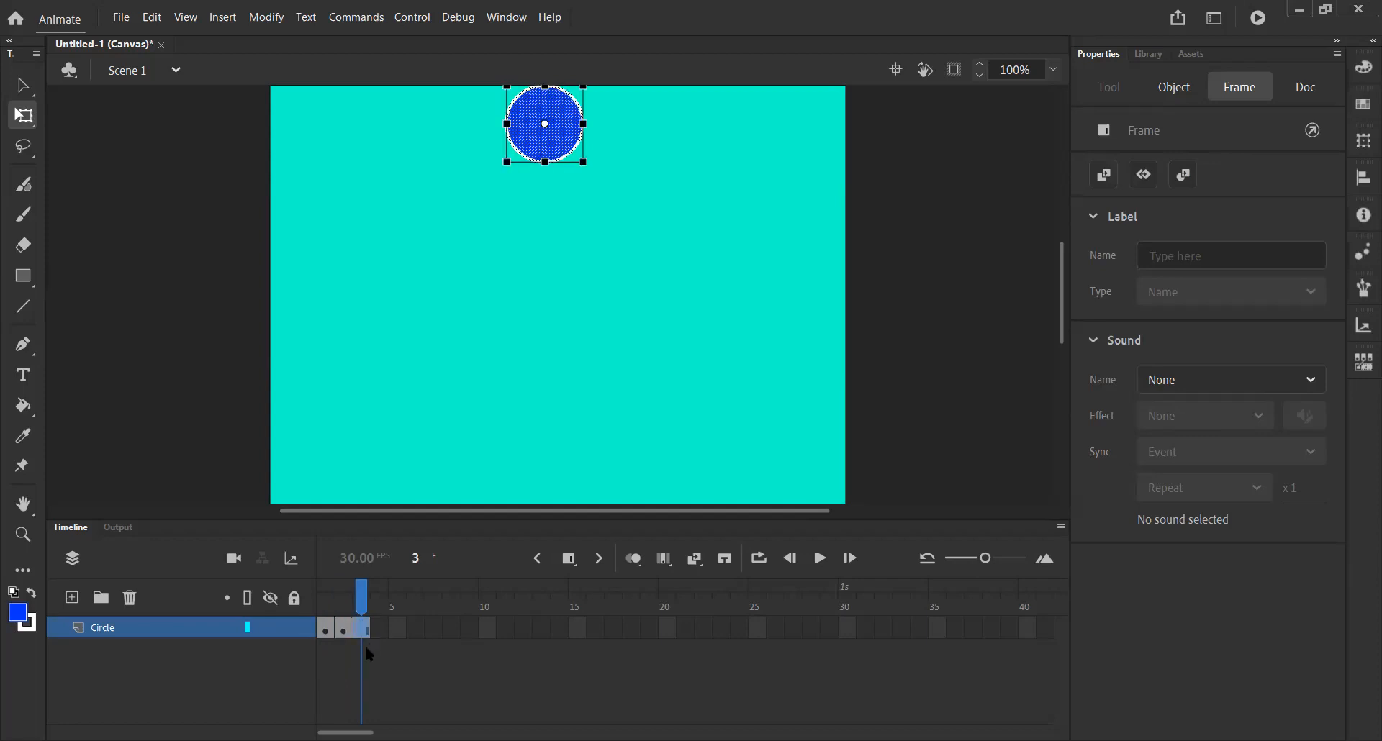
click(350, 608)
mouse_move(363, 608)
mouse_down()
mouse_move(345, 608)
mouse_move(363, 609)
mouse_up()
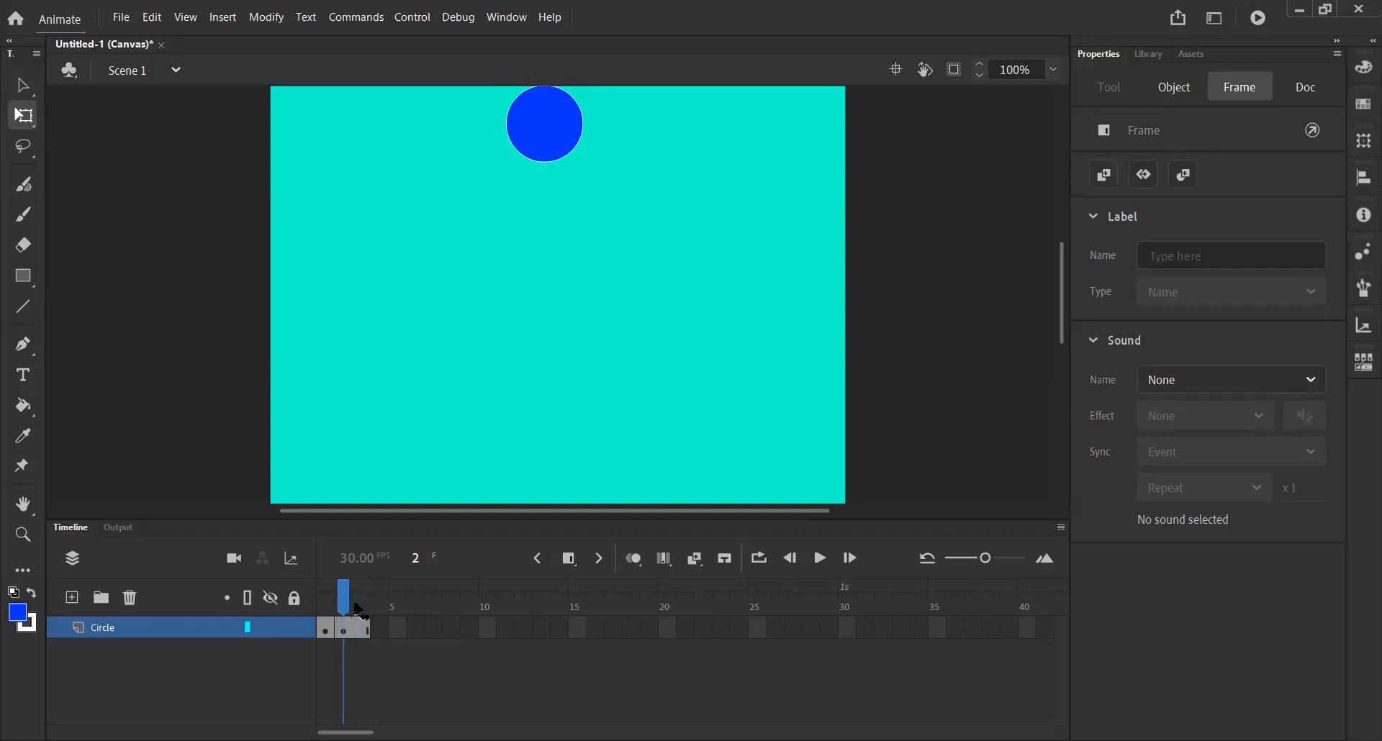
click(371, 677)
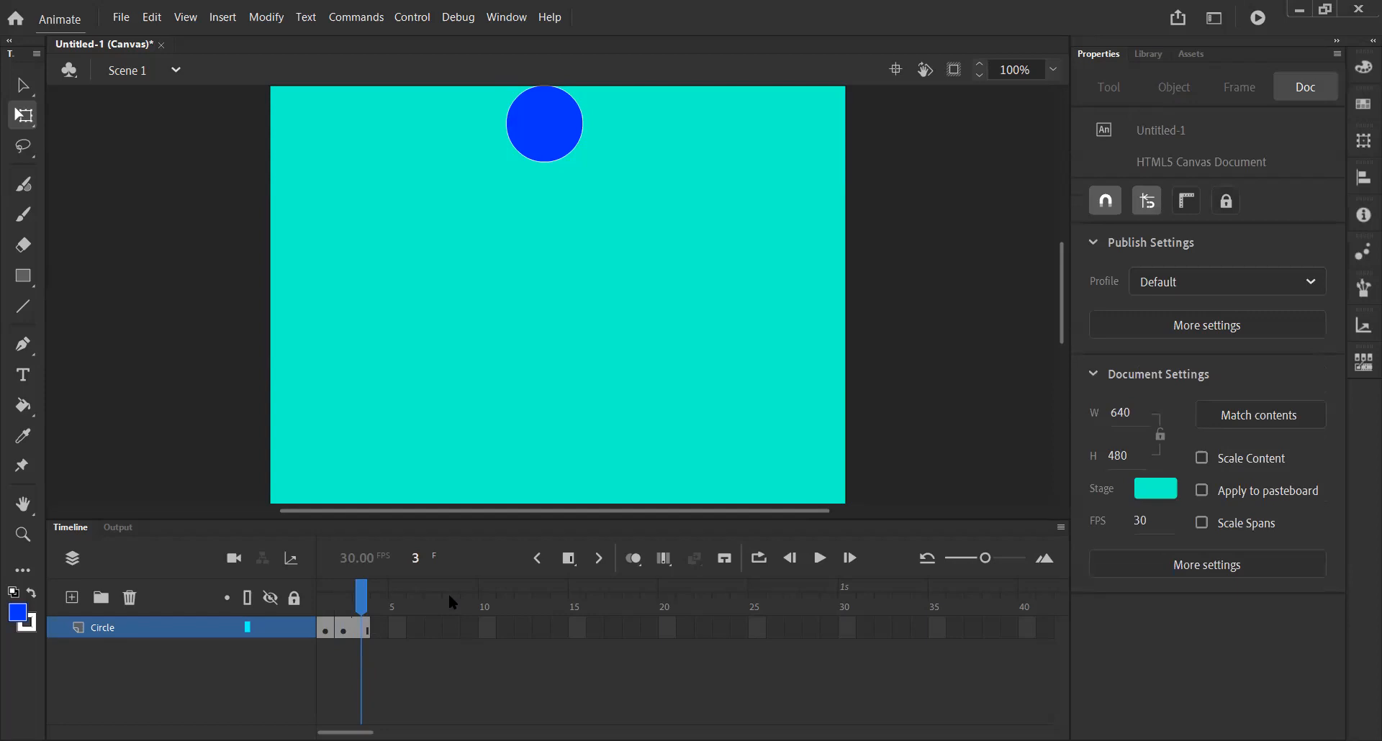
Insert a blank keyframe at frame 3 and remove that frame again.
click(570, 563)
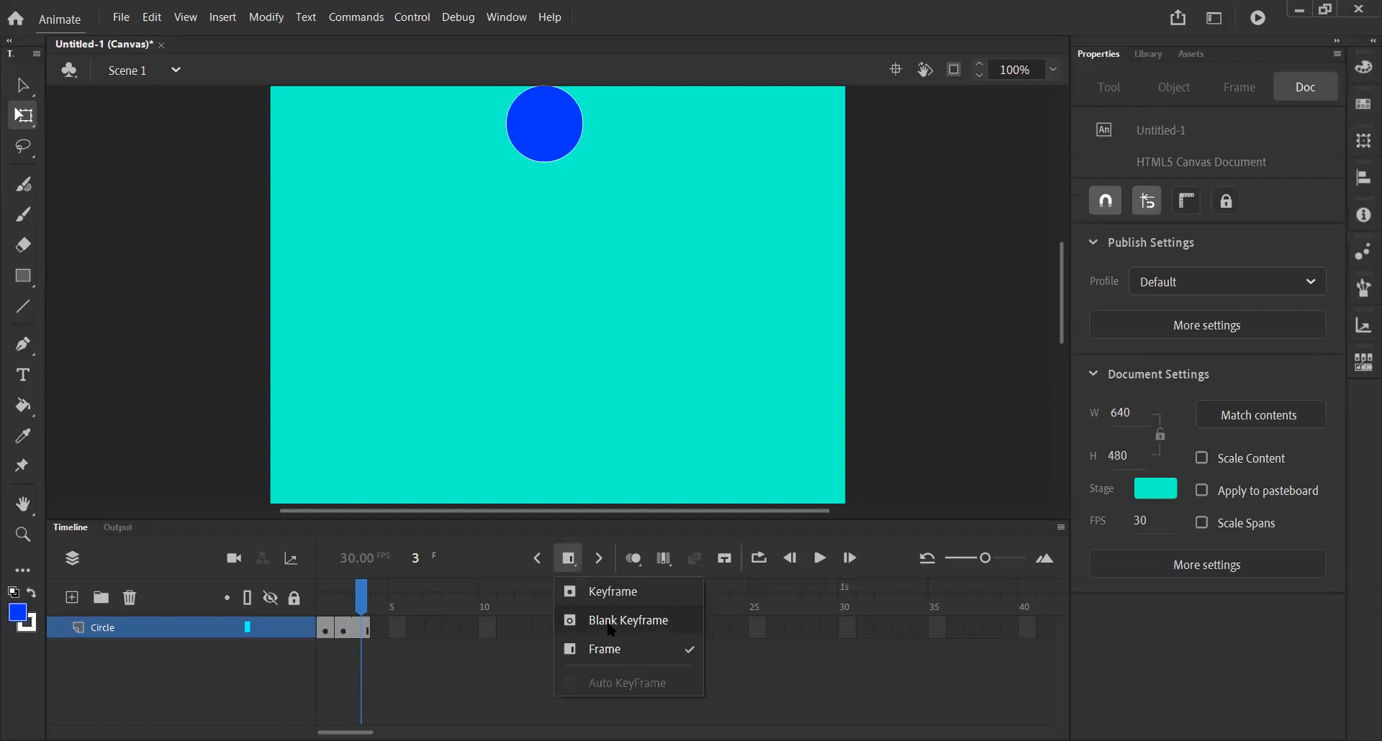
click(611, 623)
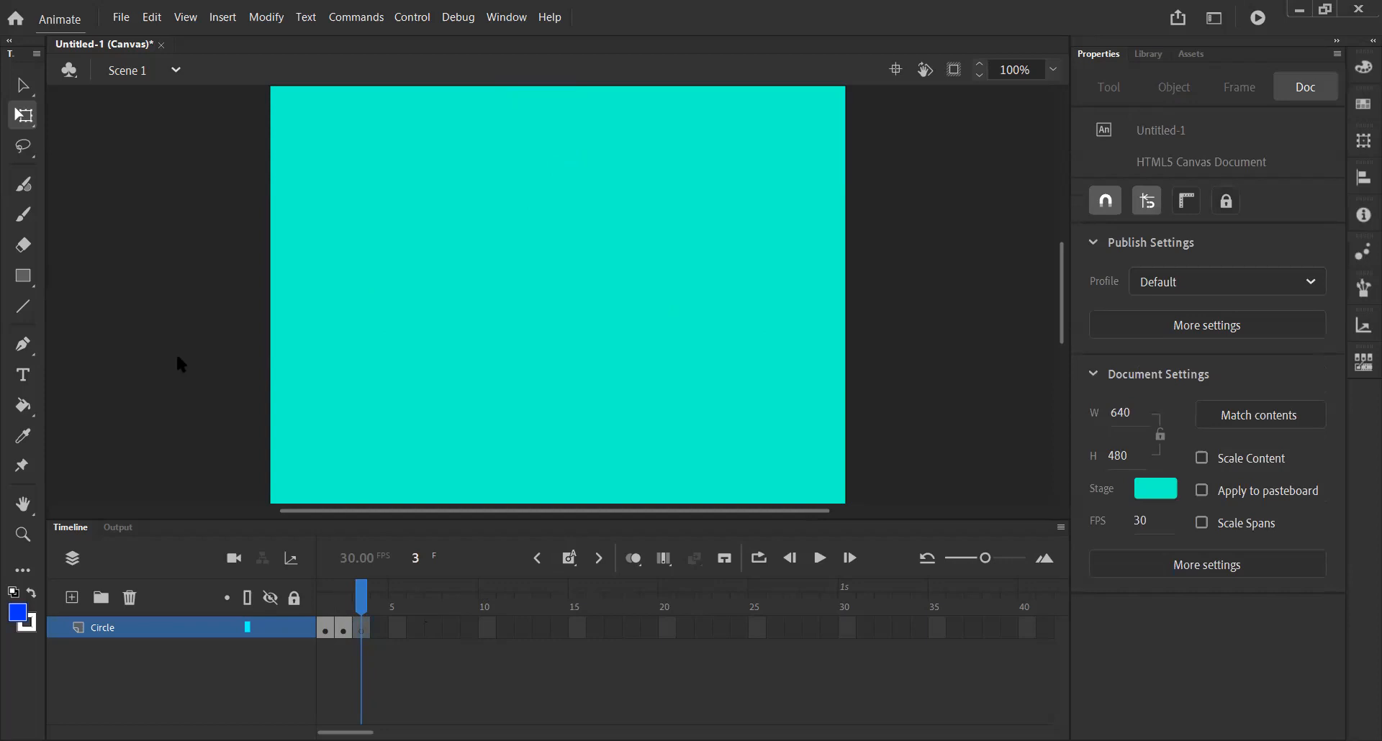
click(343, 628)
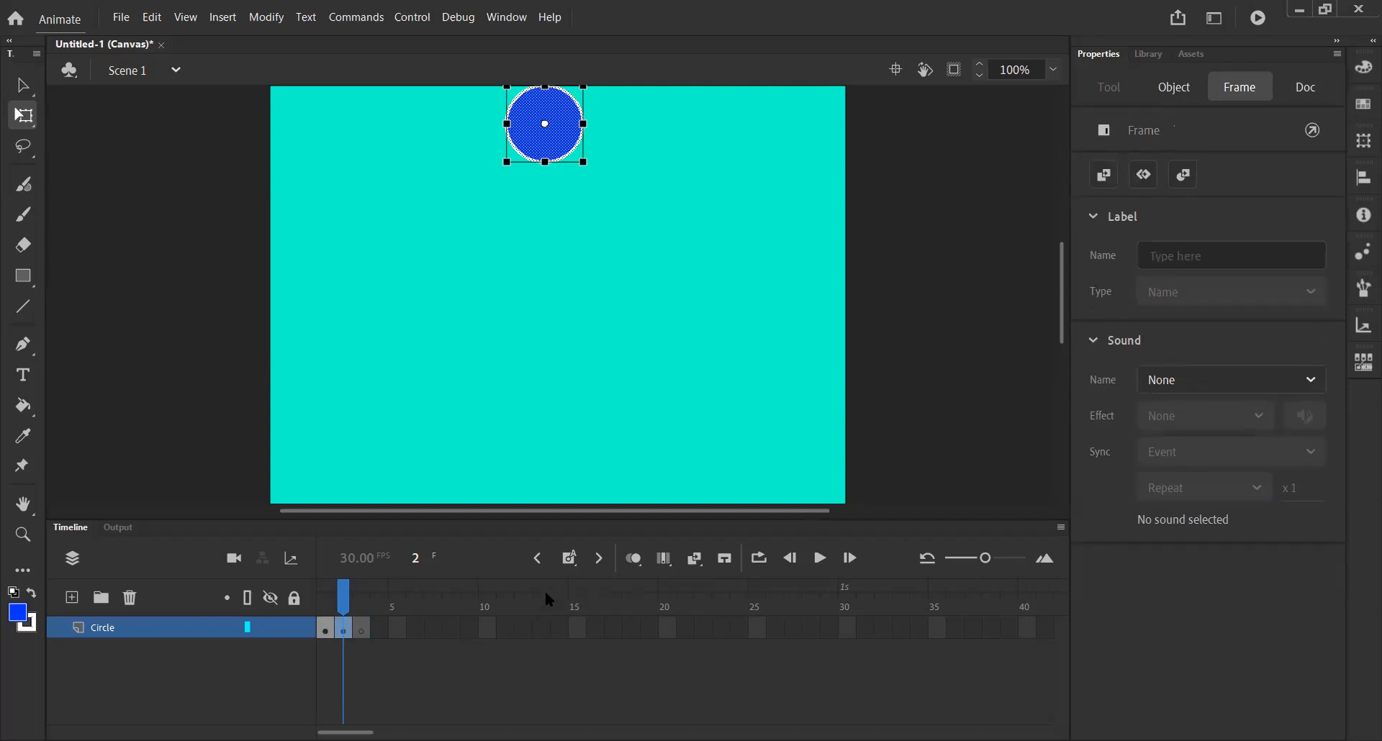
right_click(364, 627)
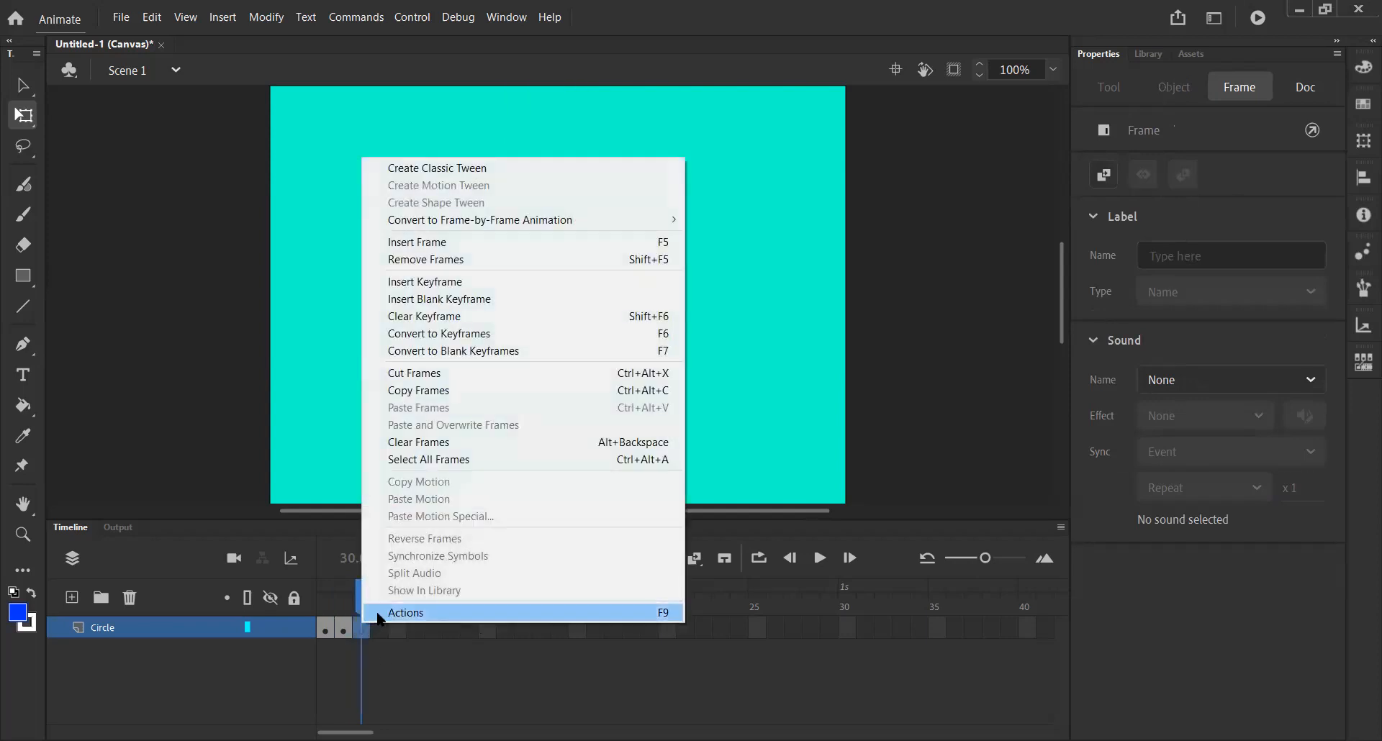
click(451, 261)
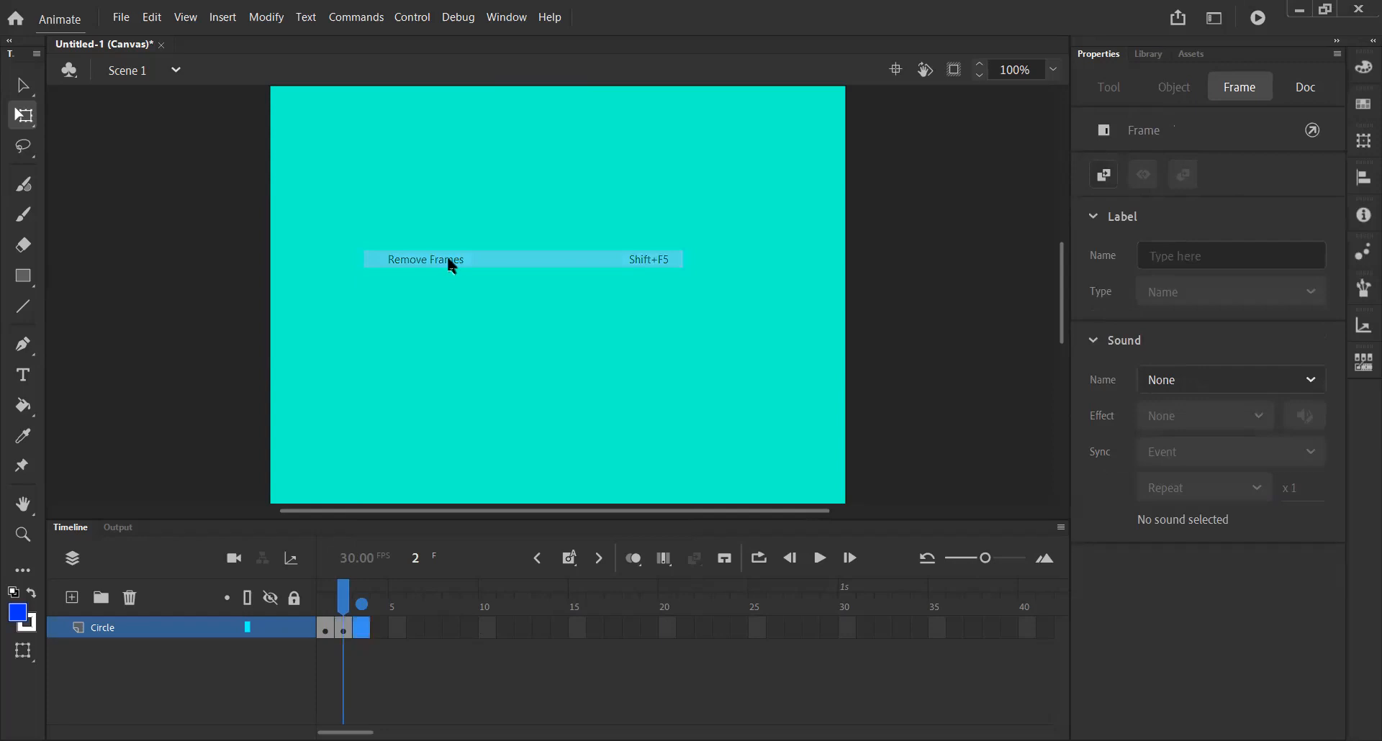
Insert a keyframe at frame 3 of the Circle layer.
click(347, 630)
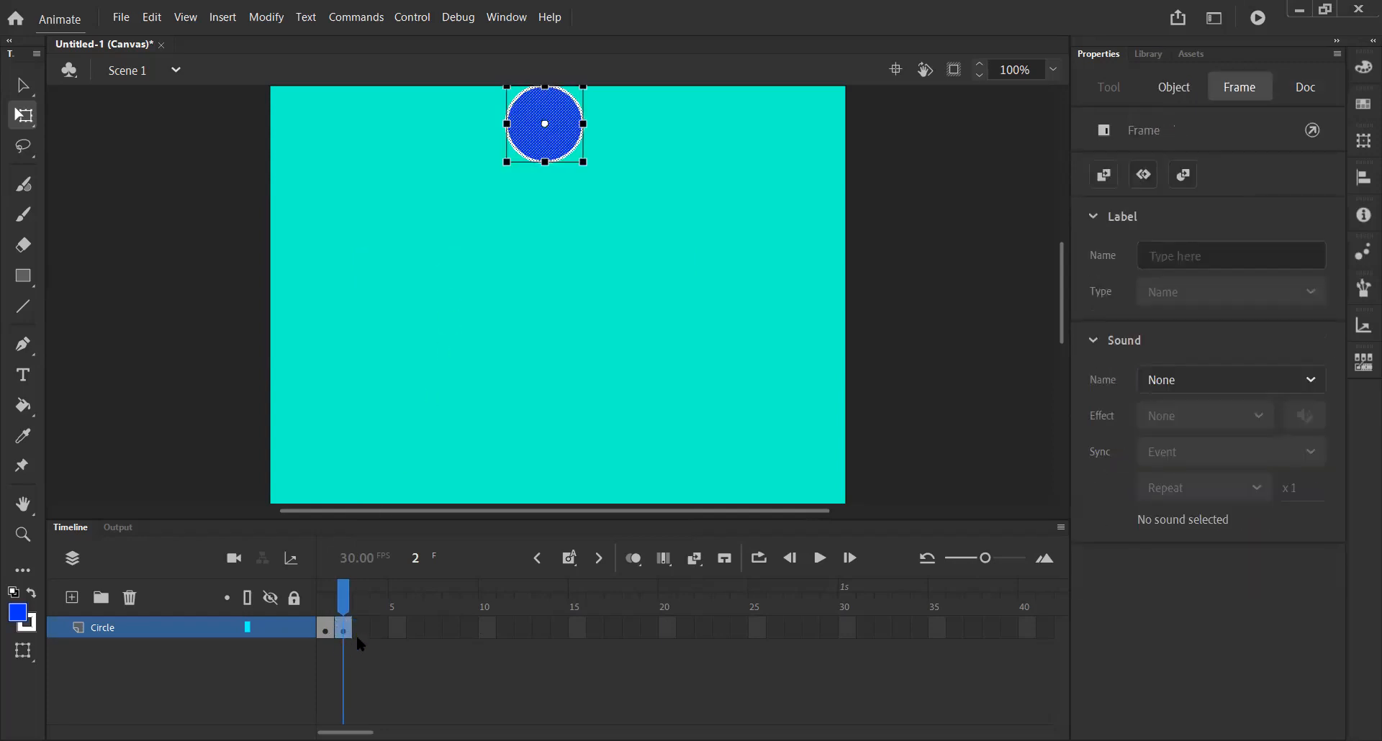
click(577, 567)
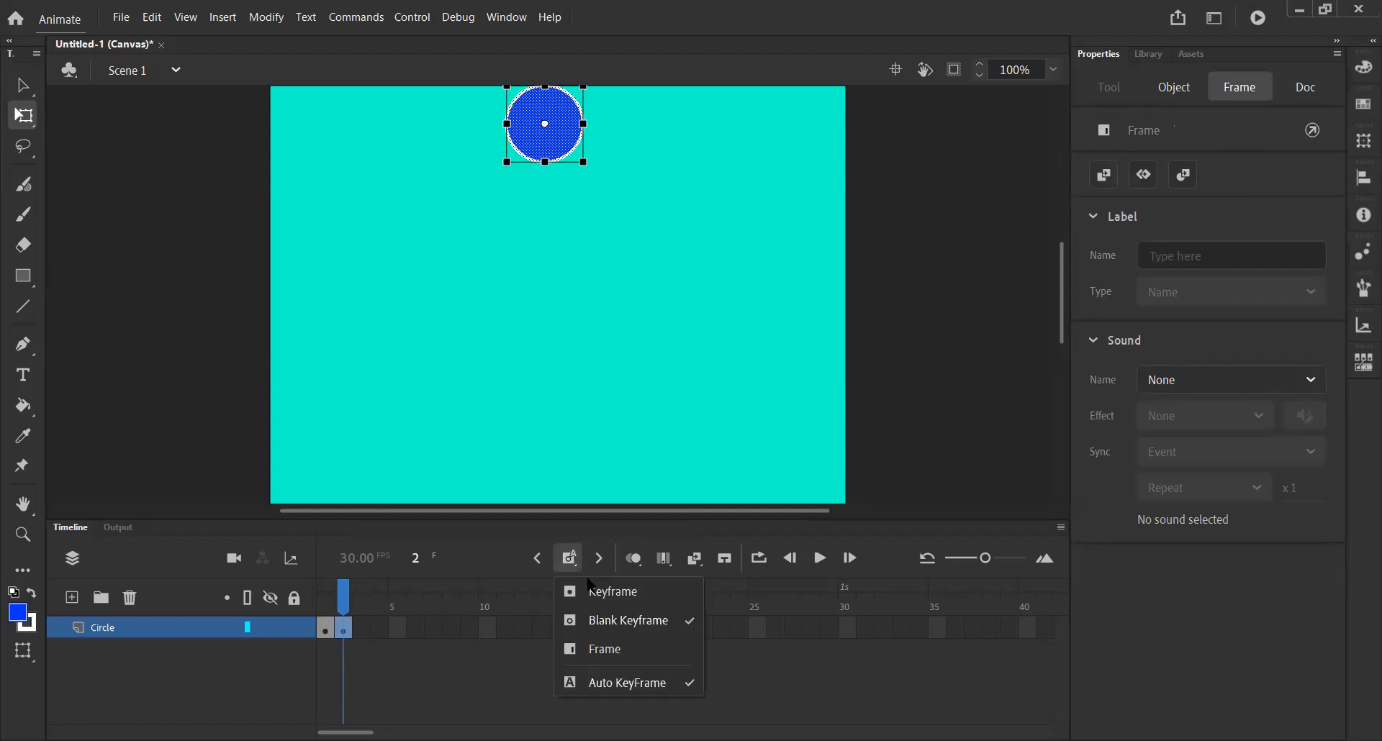
click(628, 599)
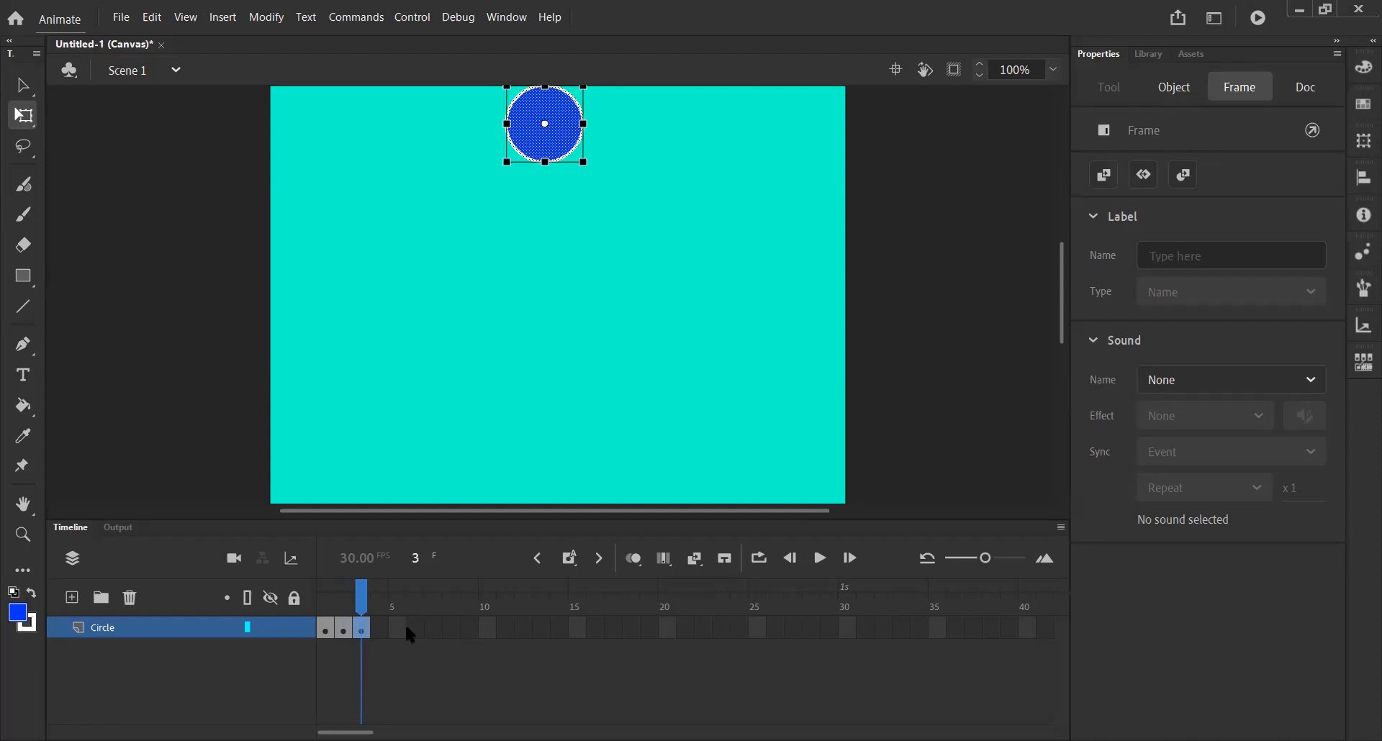
Step through frames 1 to 3 to compare the circle in each keyframe.
click(333, 627)
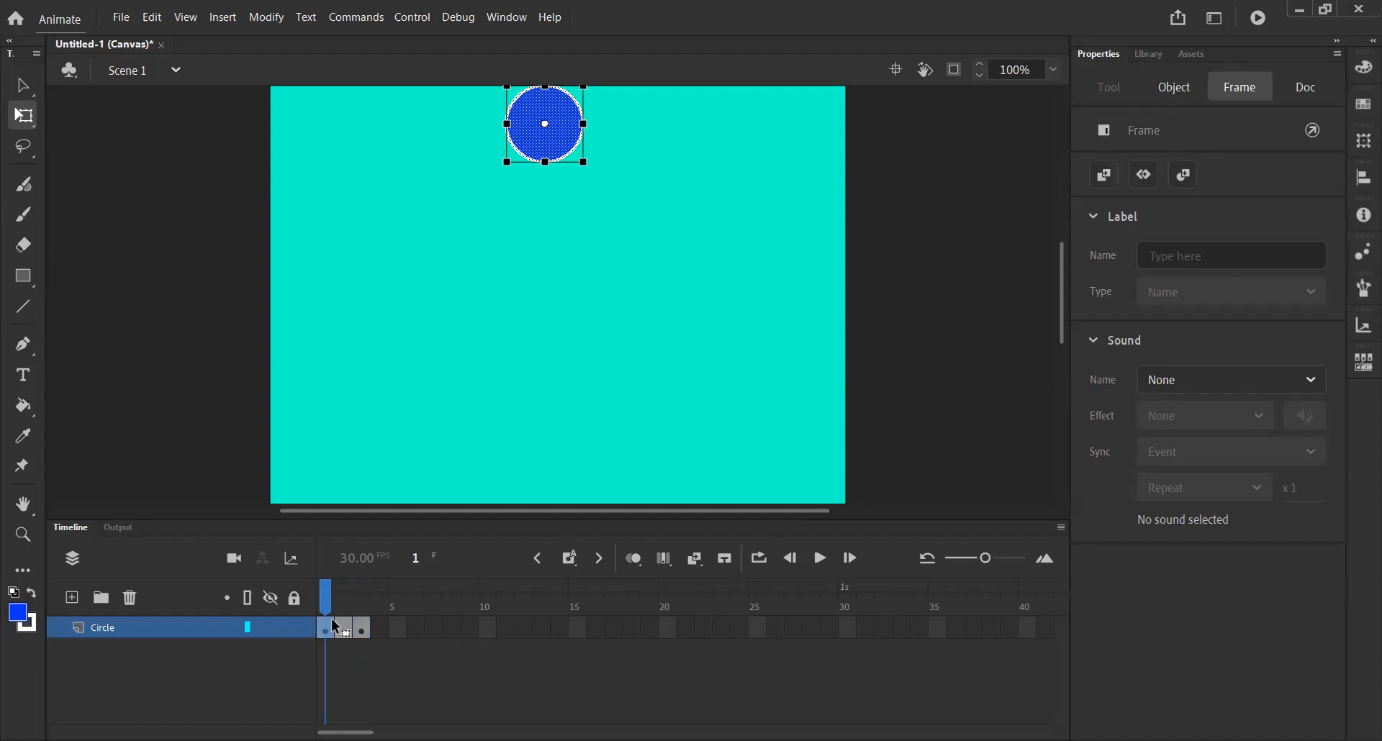
click(346, 628)
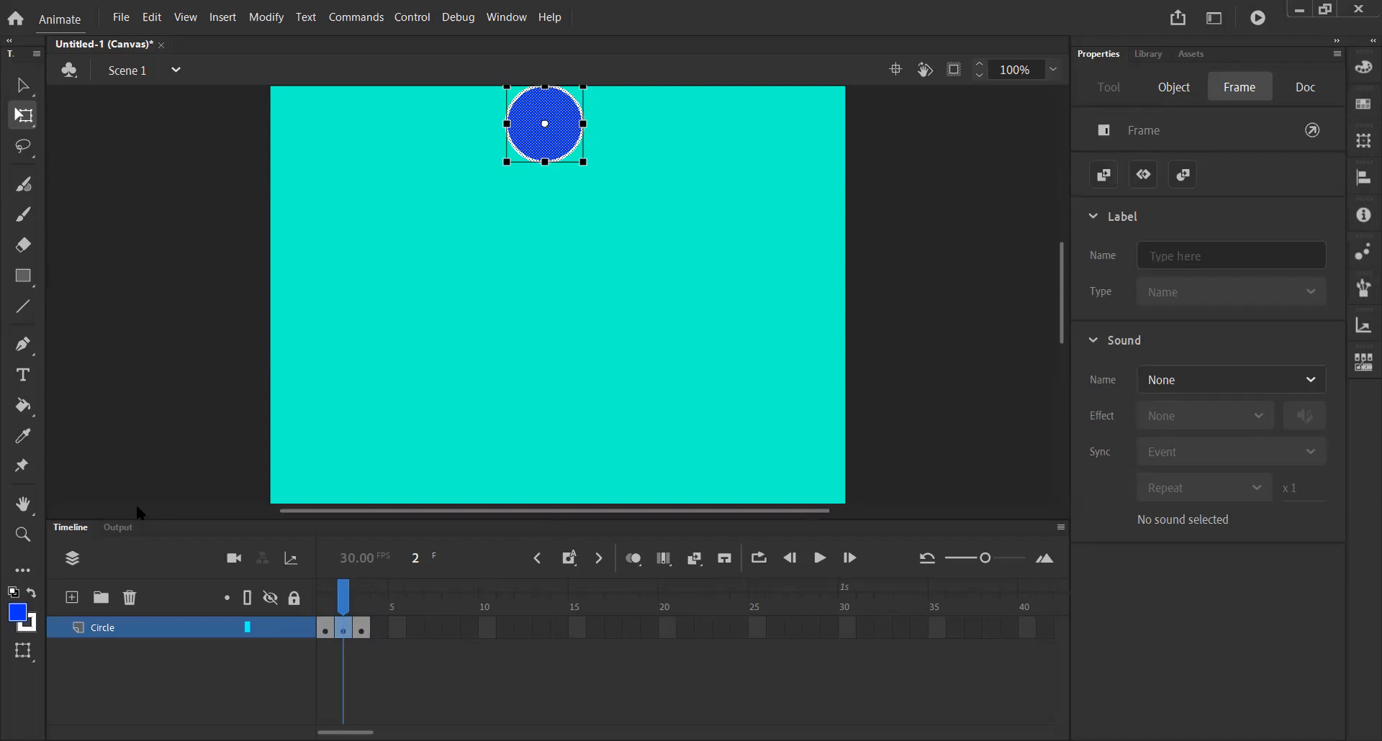
click(326, 628)
click(345, 631)
click(364, 631)
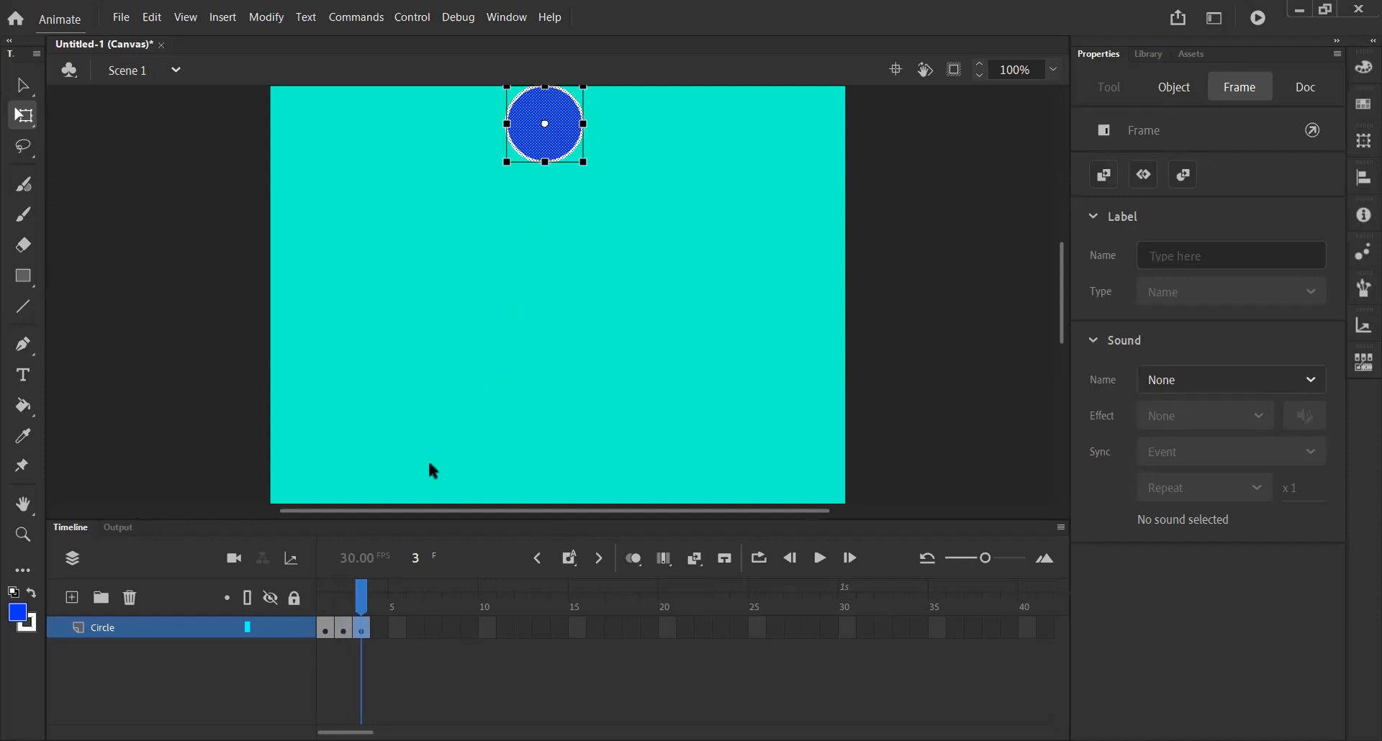
click(345, 628)
click(326, 628)
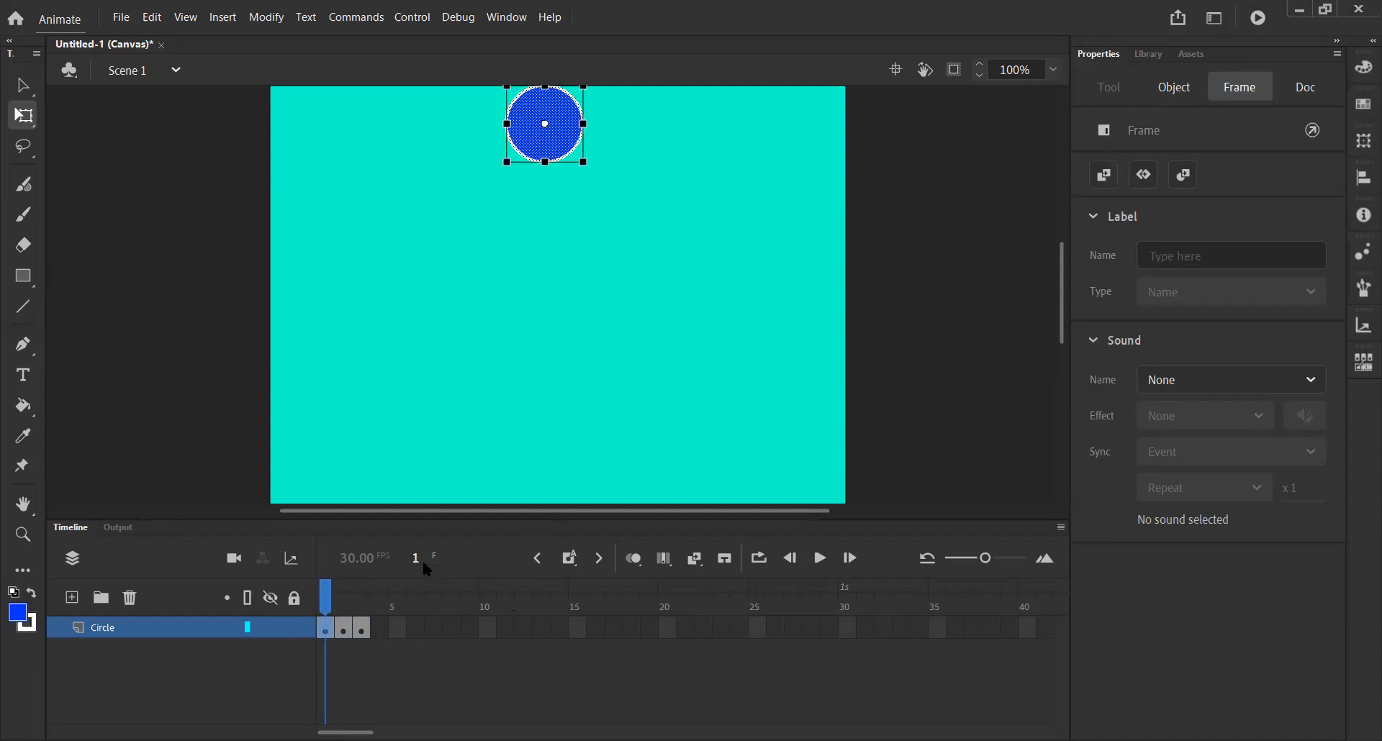
click(355, 627)
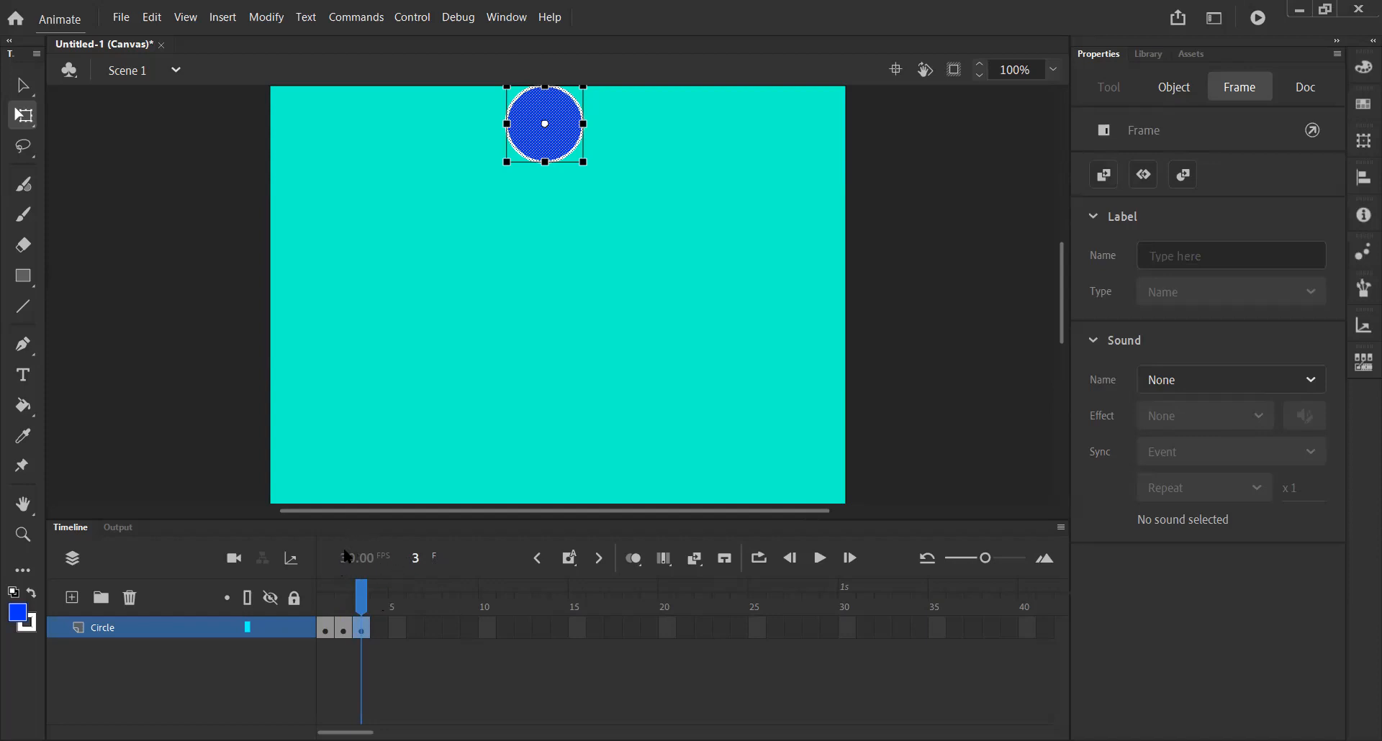
click(322, 621)
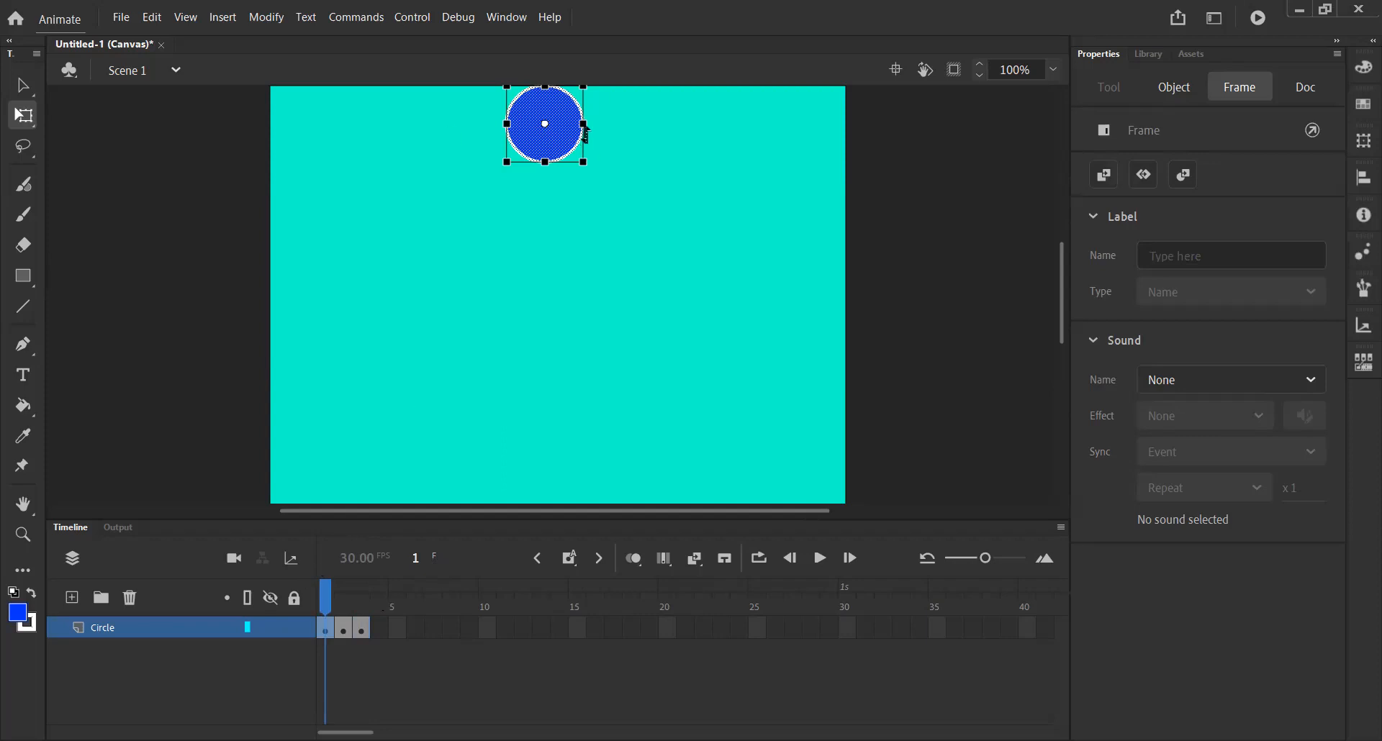
Move the circle down to about x 263, y 124 on frame 3.
click(344, 627)
drag(570, 123, 558, 256)
click(360, 627)
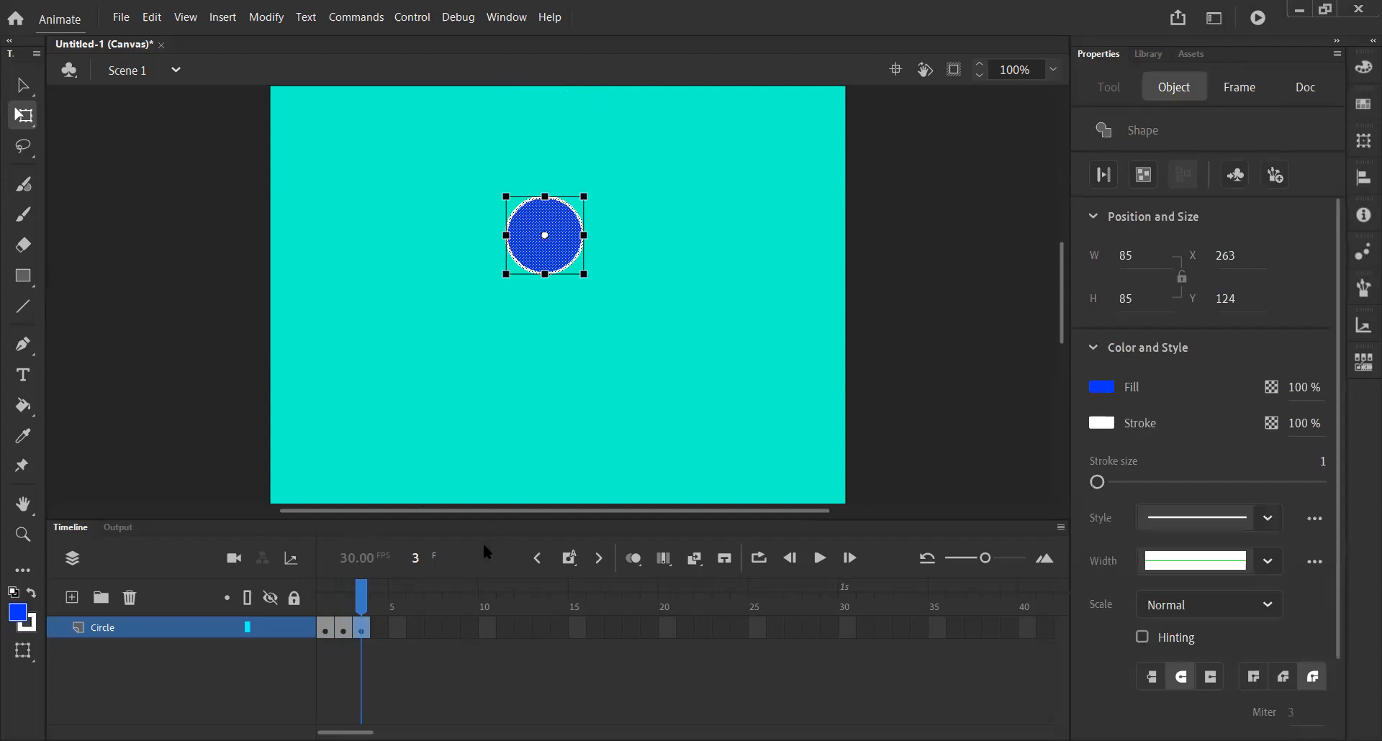
Insert a keyframe at frame 4 and move the circle down to about y 222.
click(568, 559)
drag(554, 257, 556, 347)
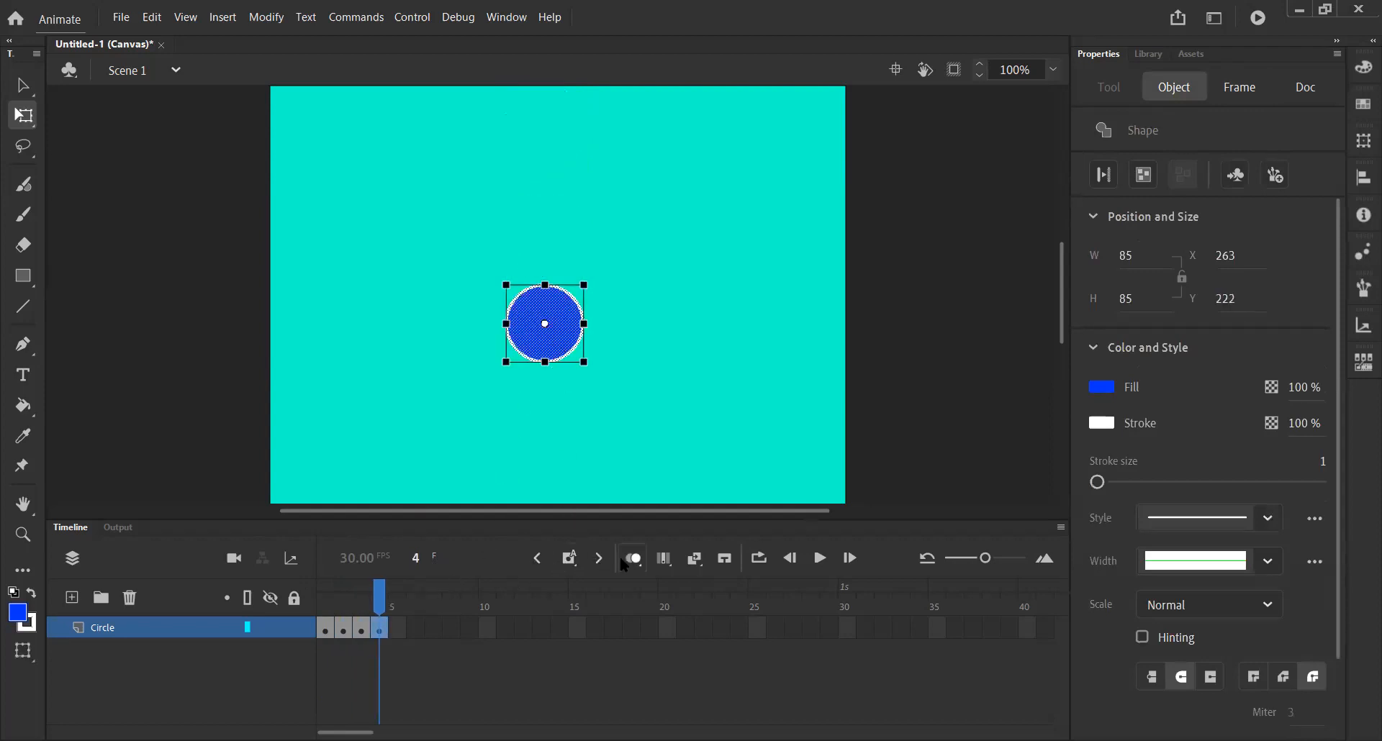
Insert a keyframe at frame 5 with the circle moved to the bottom edge, about y 378, and add keyframes through frame 7.
click(569, 559)
drag(547, 352, 562, 486)
click(569, 558)
click(568, 559)
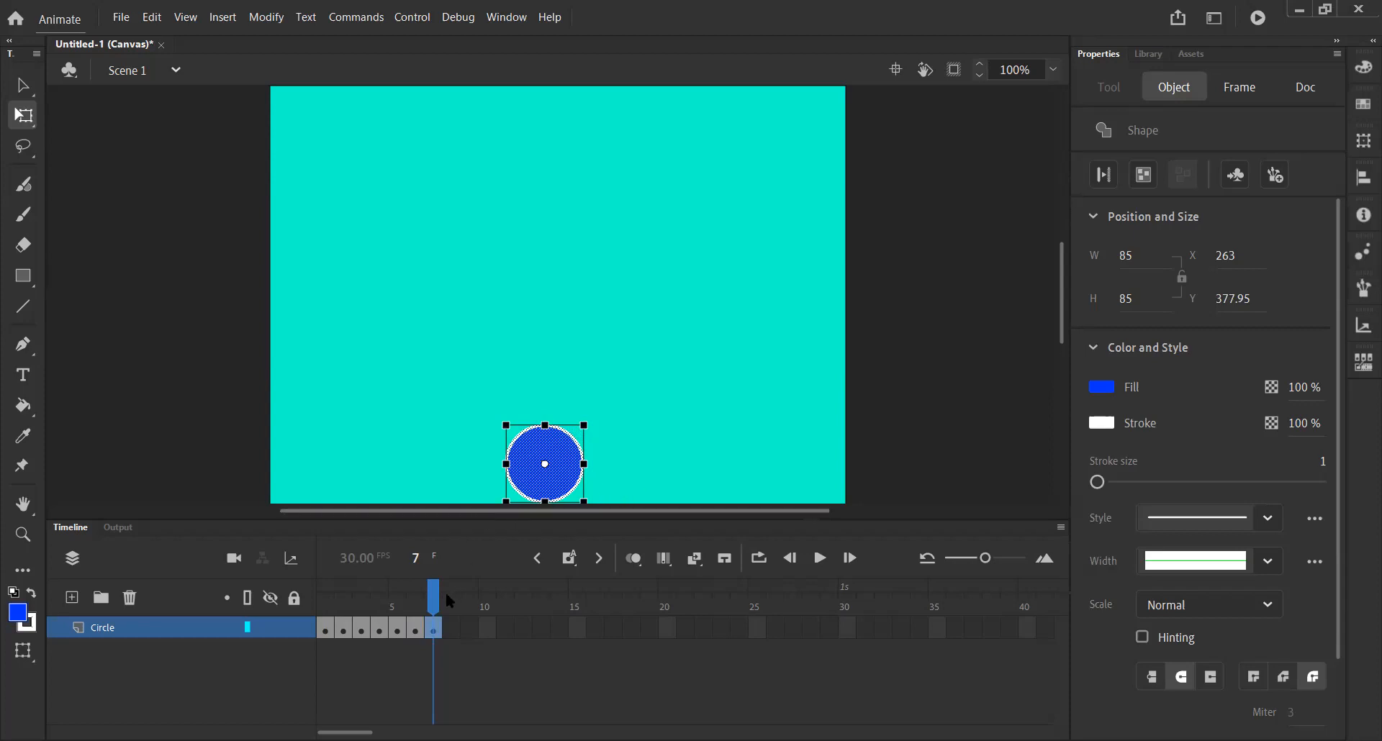
Return the playhead to frame 1 and step forward through the animation.
drag(436, 605, 324, 609)
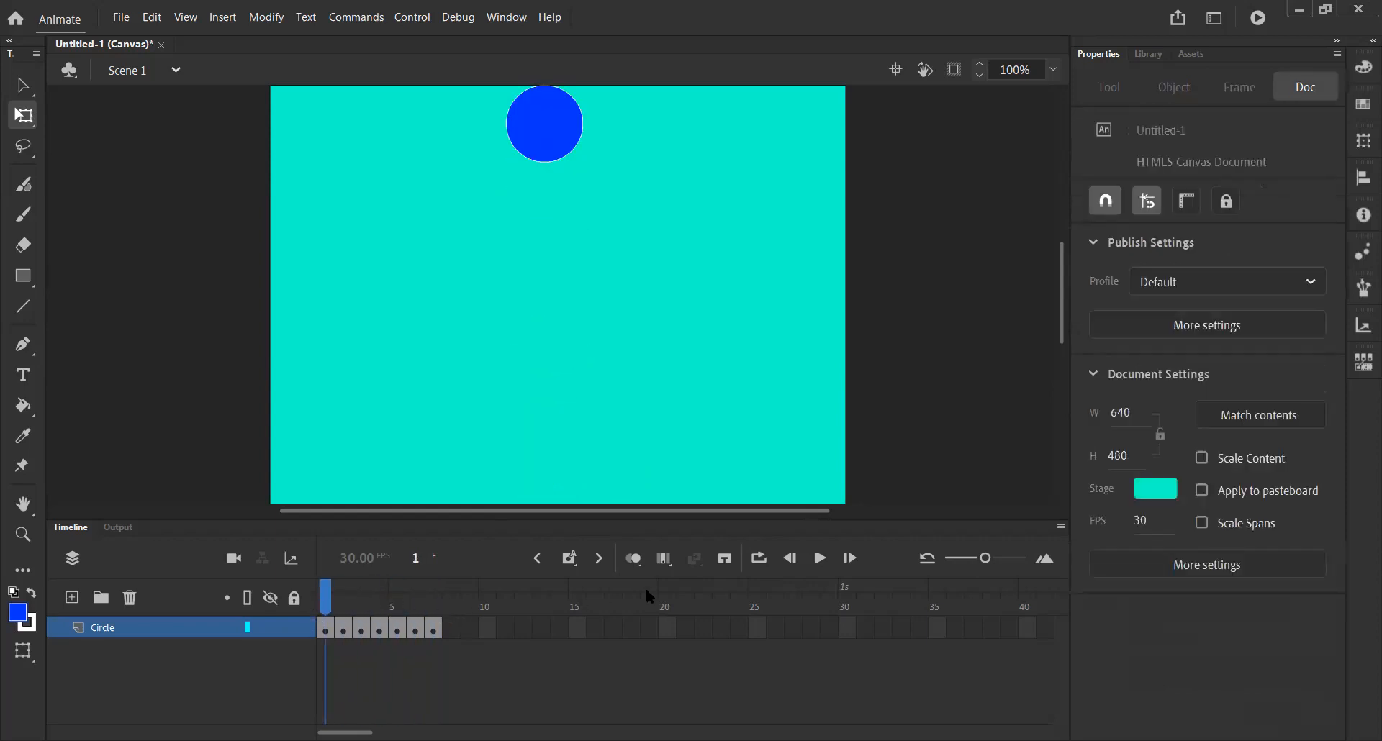
click(848, 567)
click(848, 567)
Play the animation back from frame 1 to review the fall.
click(848, 567)
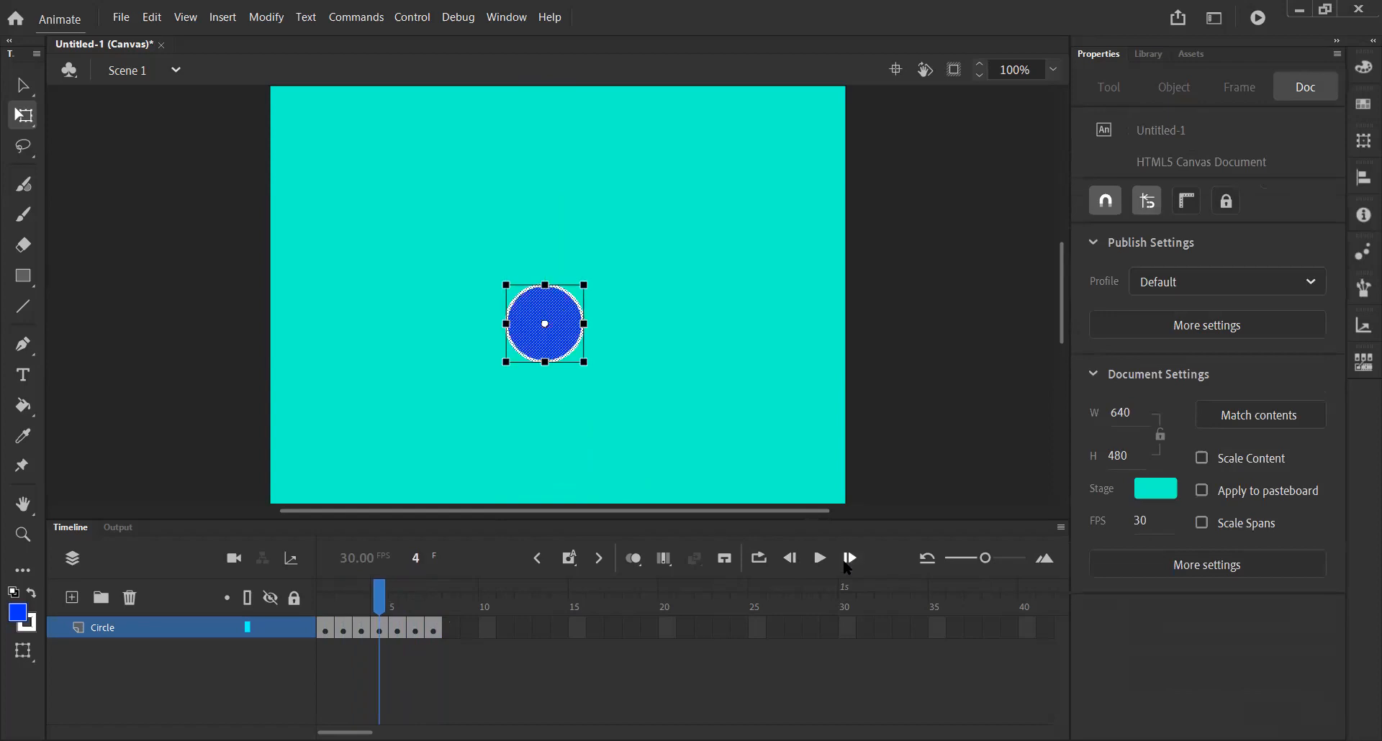
click(848, 567)
click(848, 567)
drag(418, 596, 310, 605)
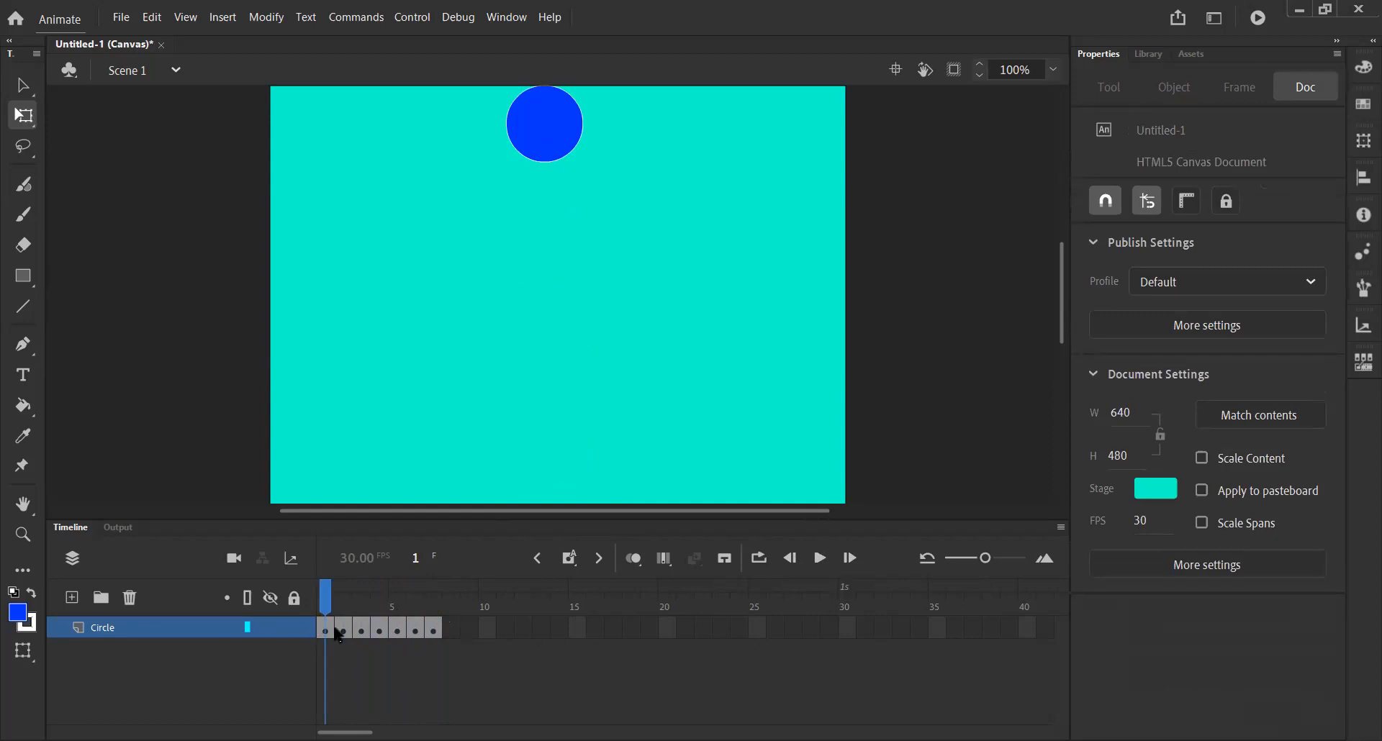
click(820, 561)
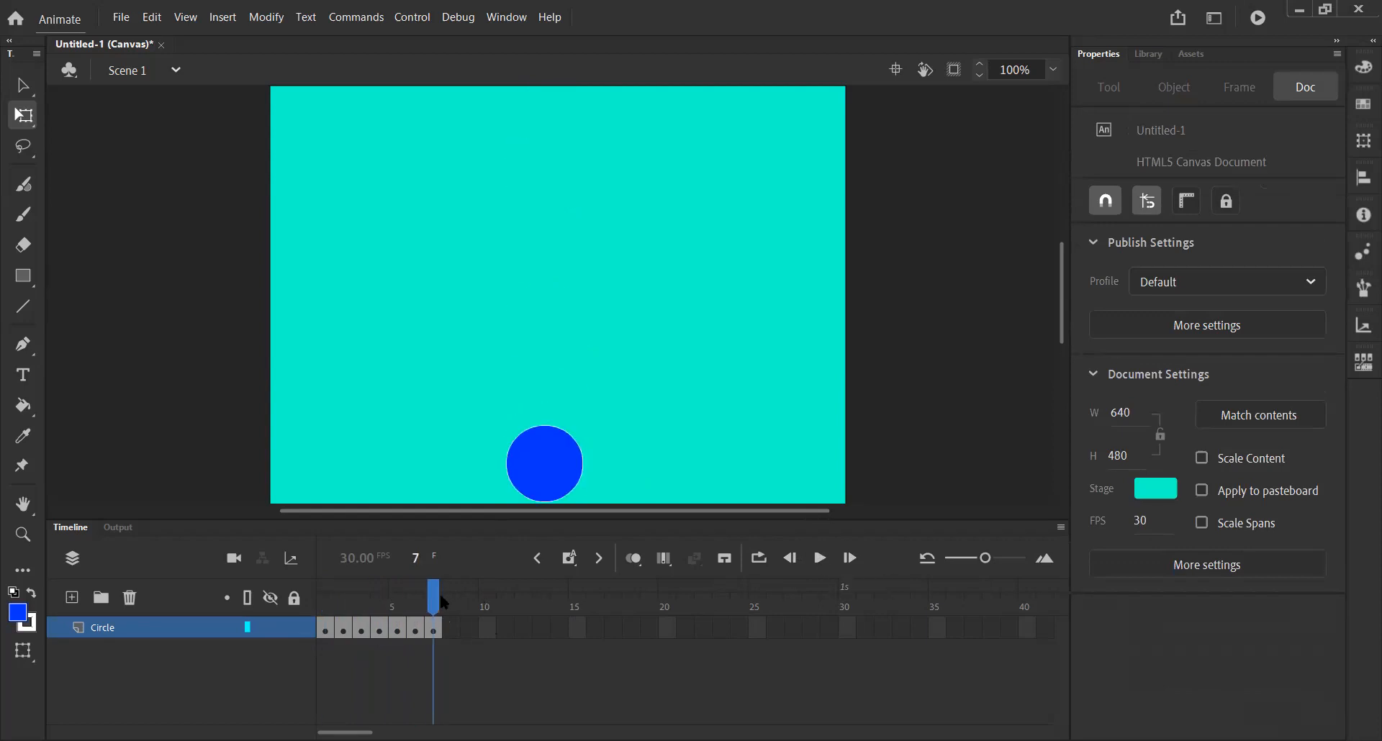
drag(434, 597, 272, 610)
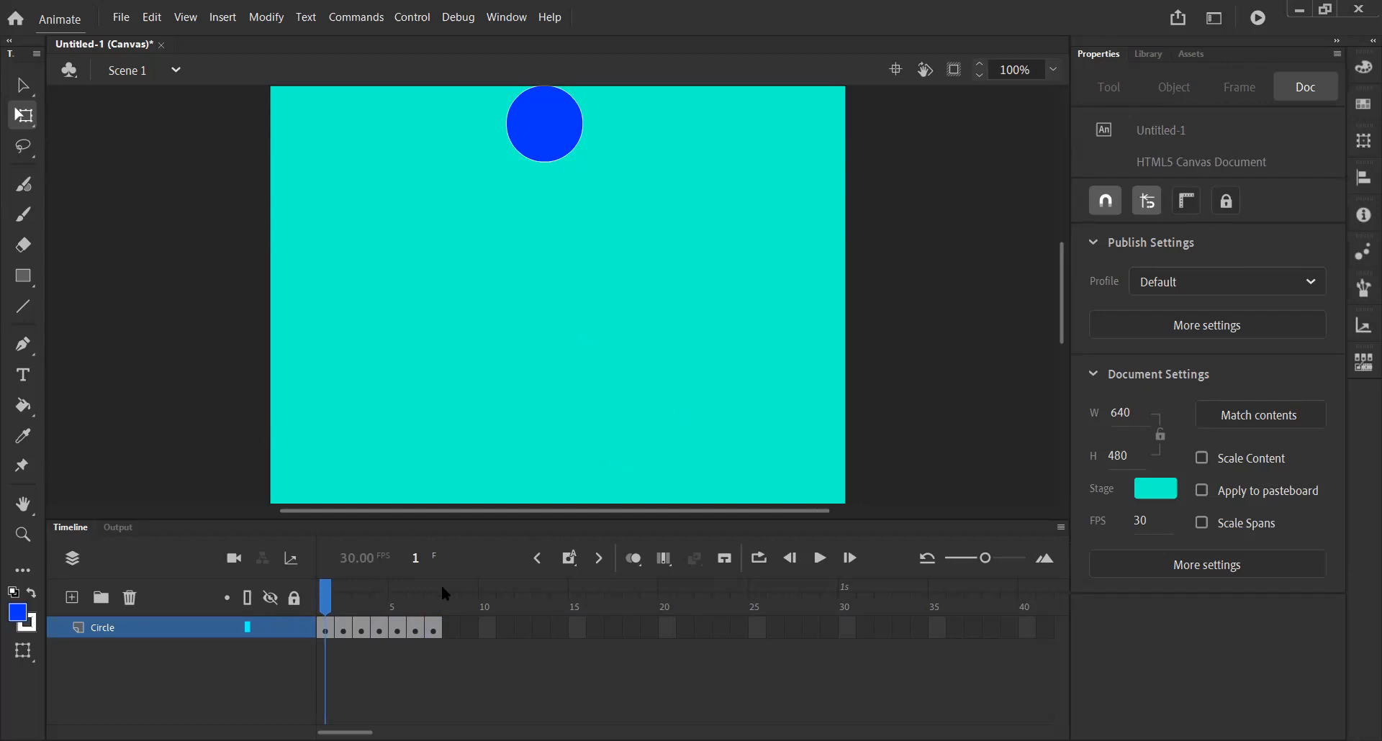
click(820, 559)
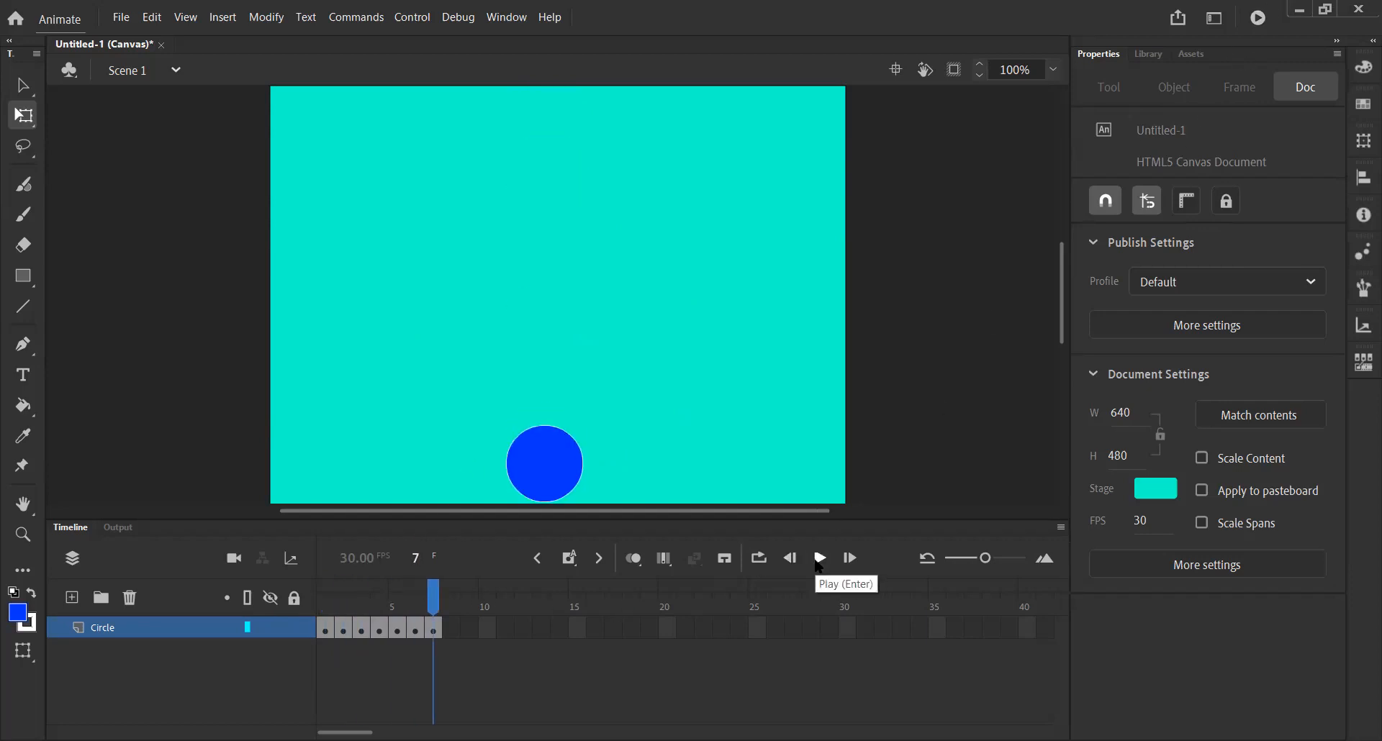
click(818, 565)
click(819, 565)
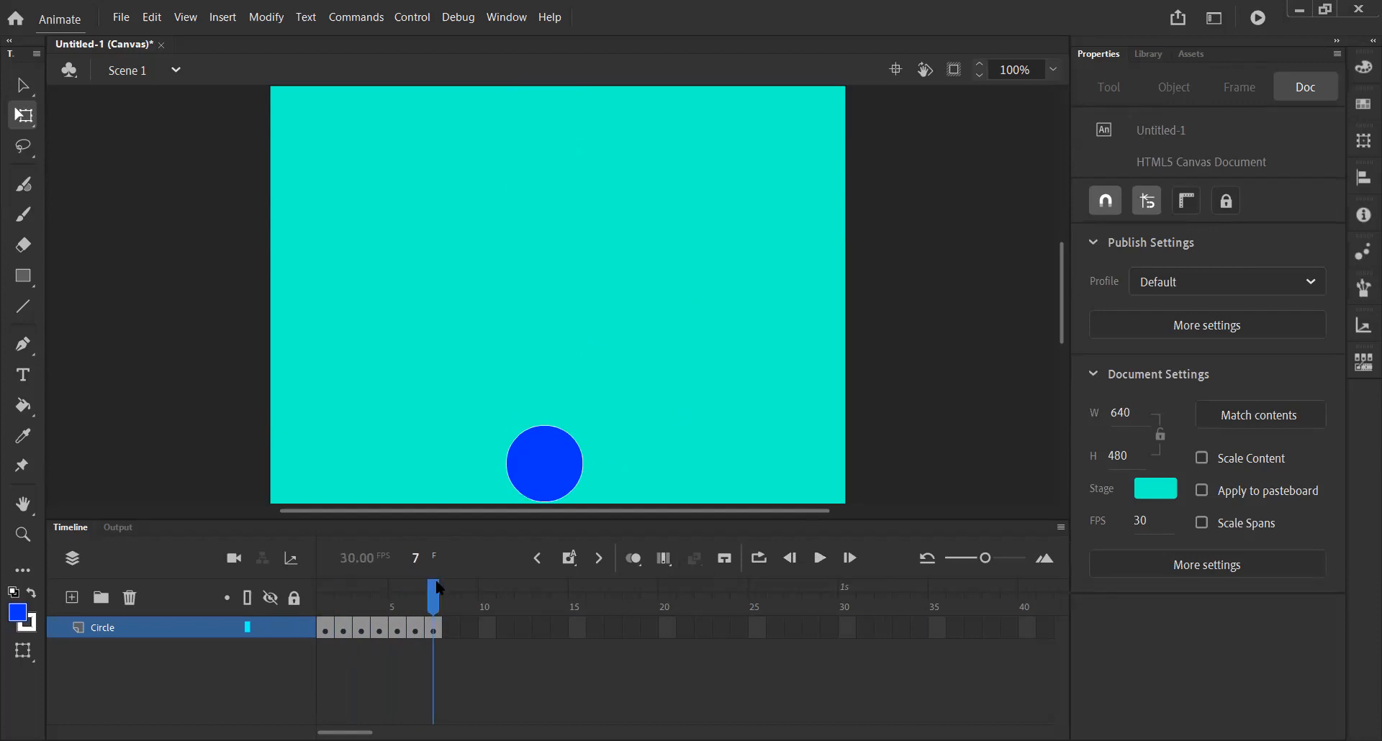
Turn on onion skinning and move the playhead to frame 2.
click(387, 586)
click(383, 587)
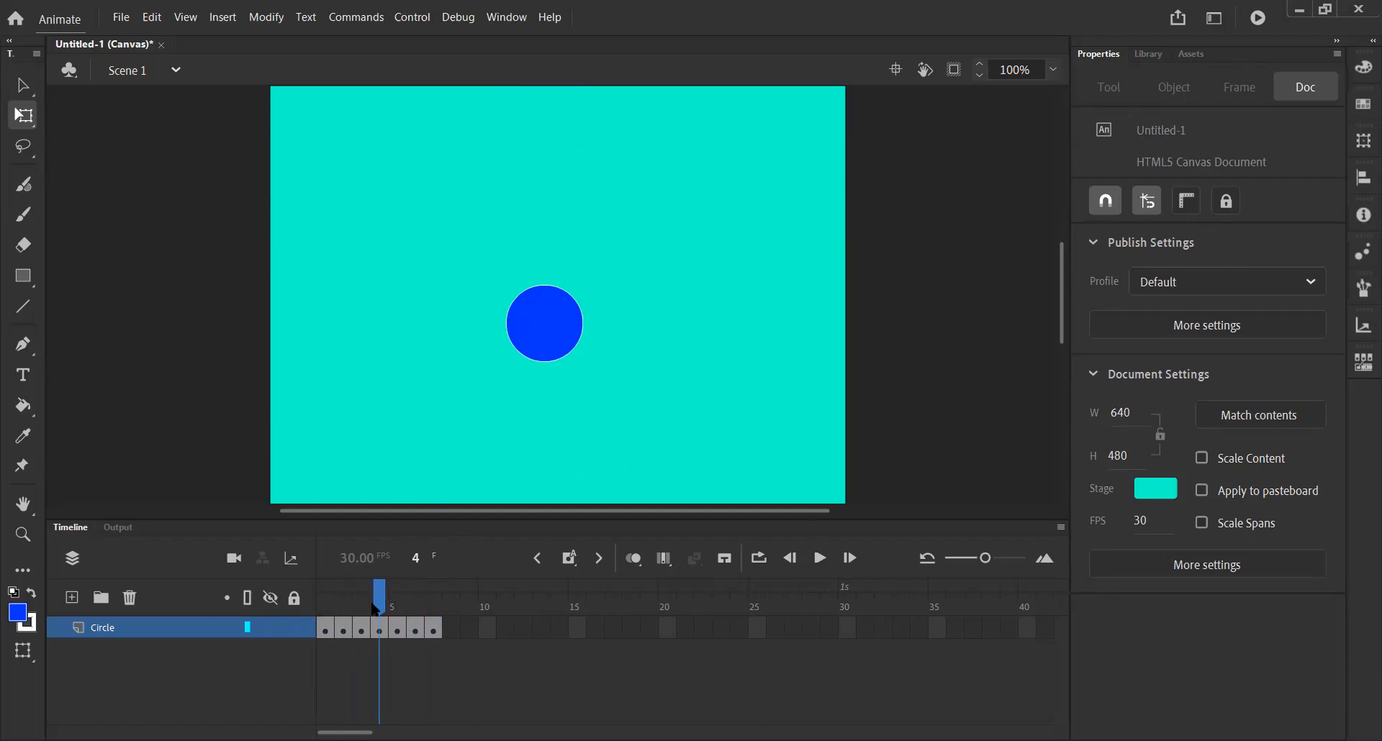
drag(375, 609, 333, 615)
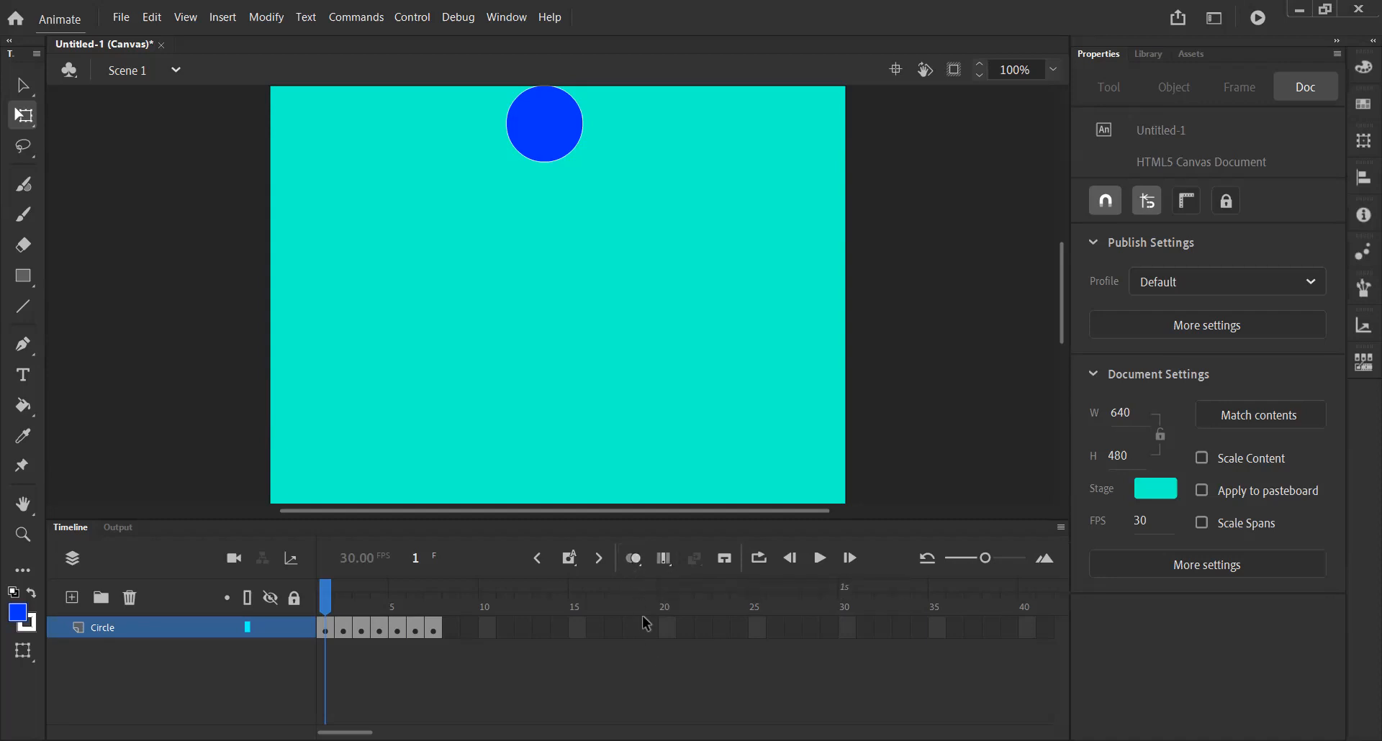
click(635, 563)
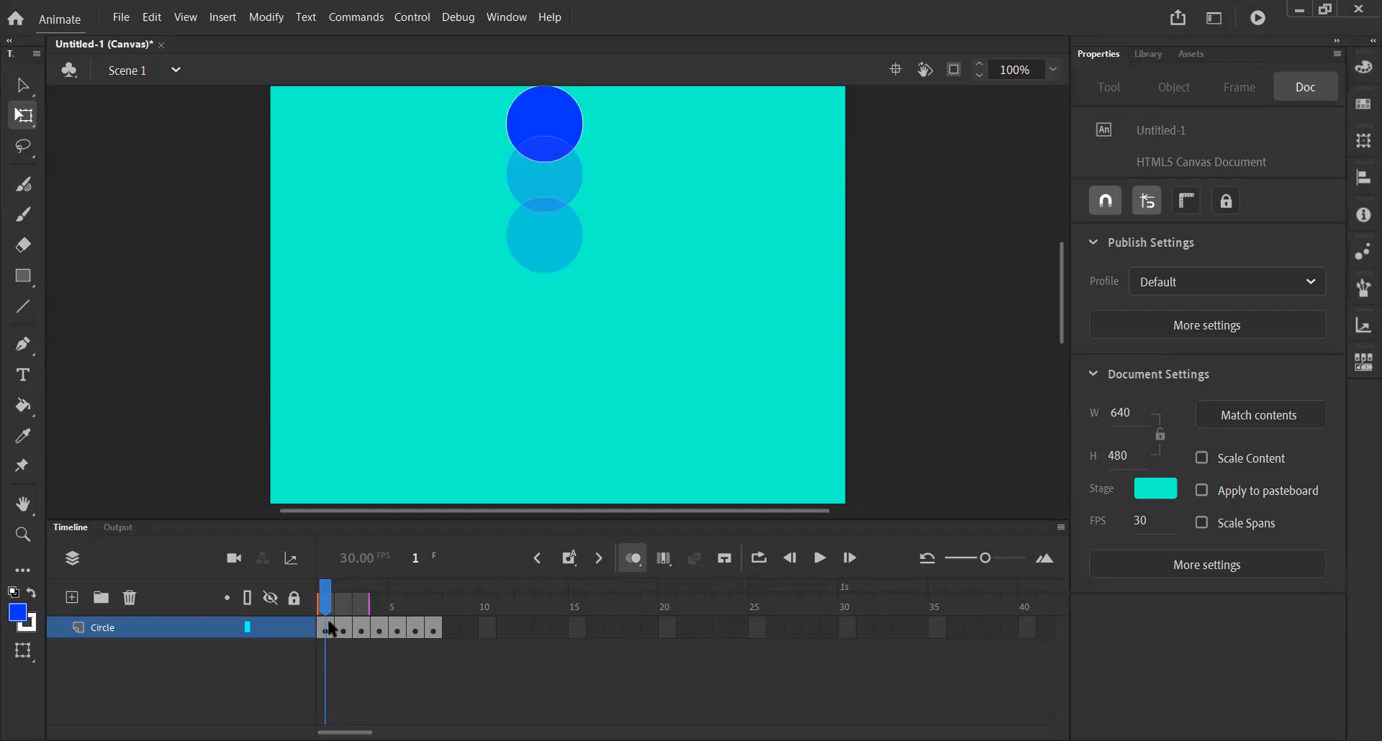
drag(327, 594, 344, 597)
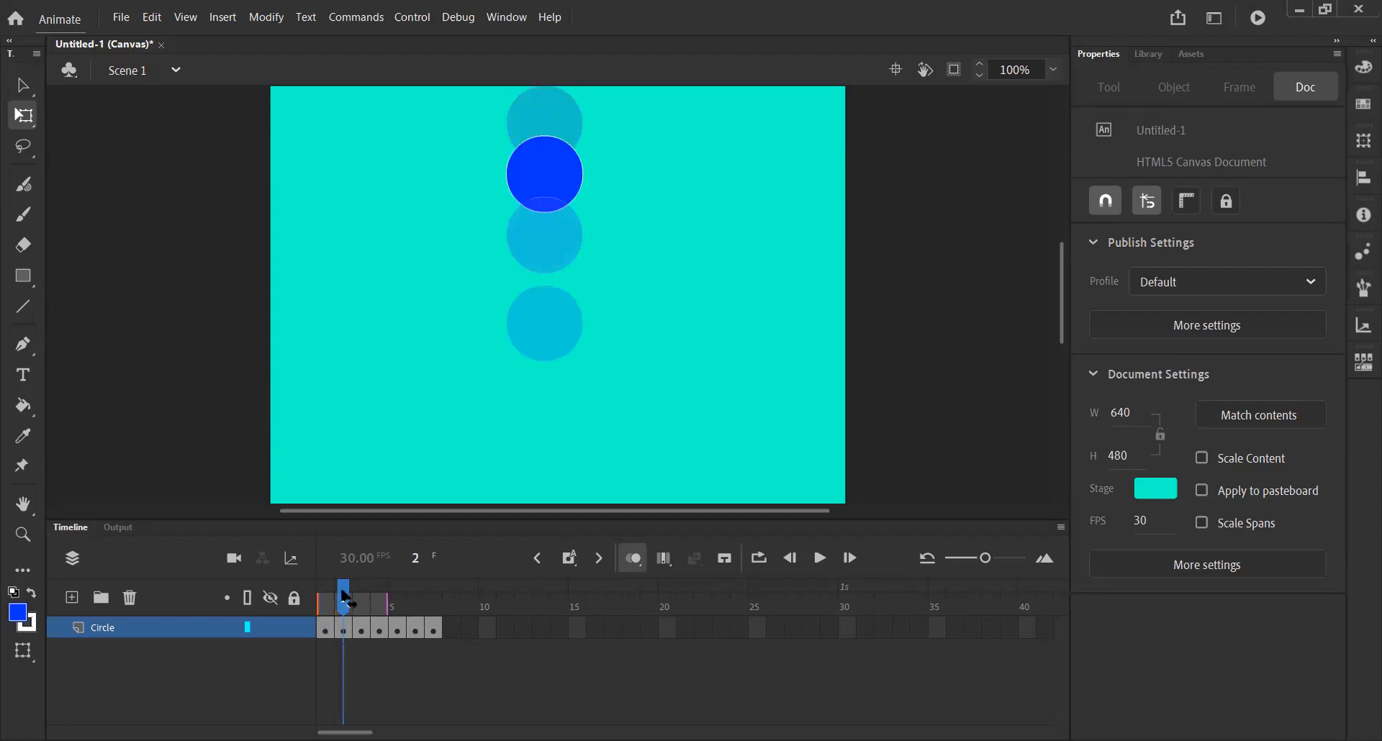
Select frame 2 and move the circle up to about y 36.
click(362, 625)
drag(367, 613, 317, 630)
click(362, 625)
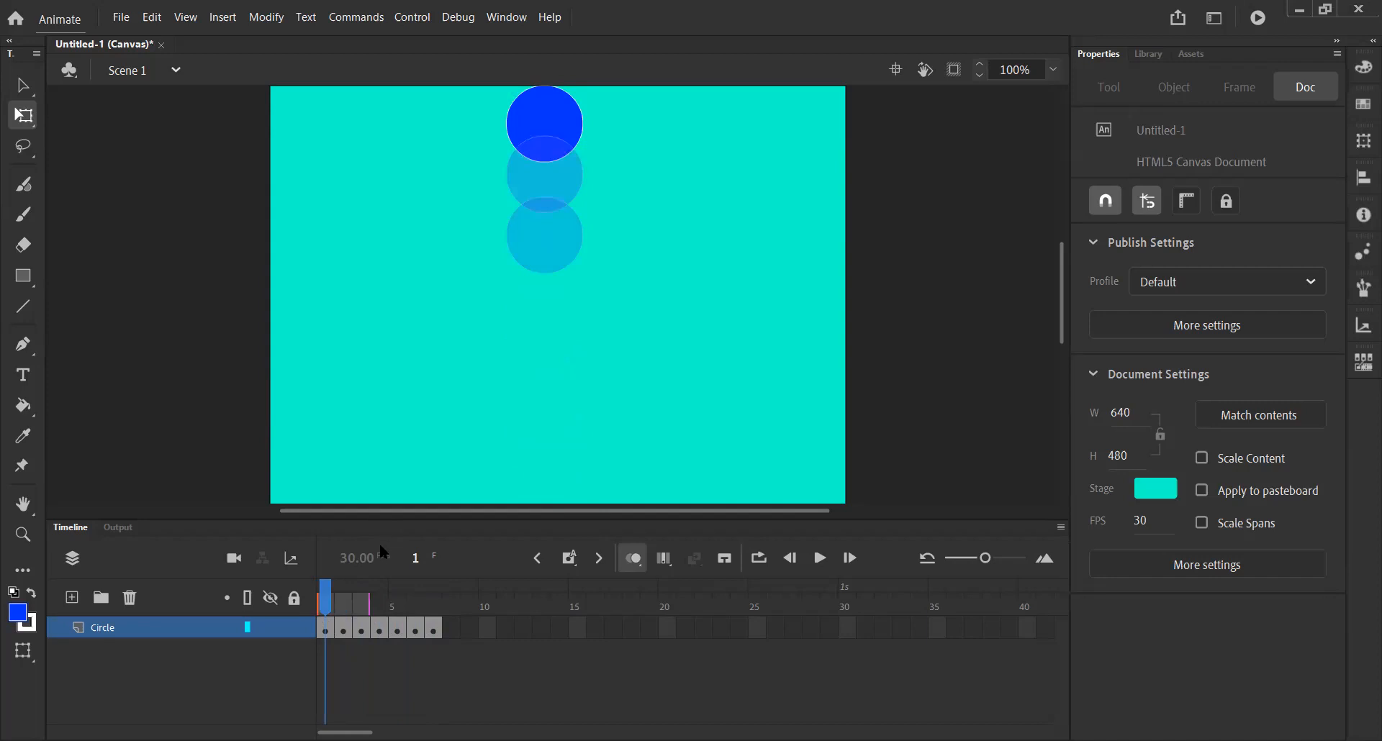
click(345, 621)
click(347, 626)
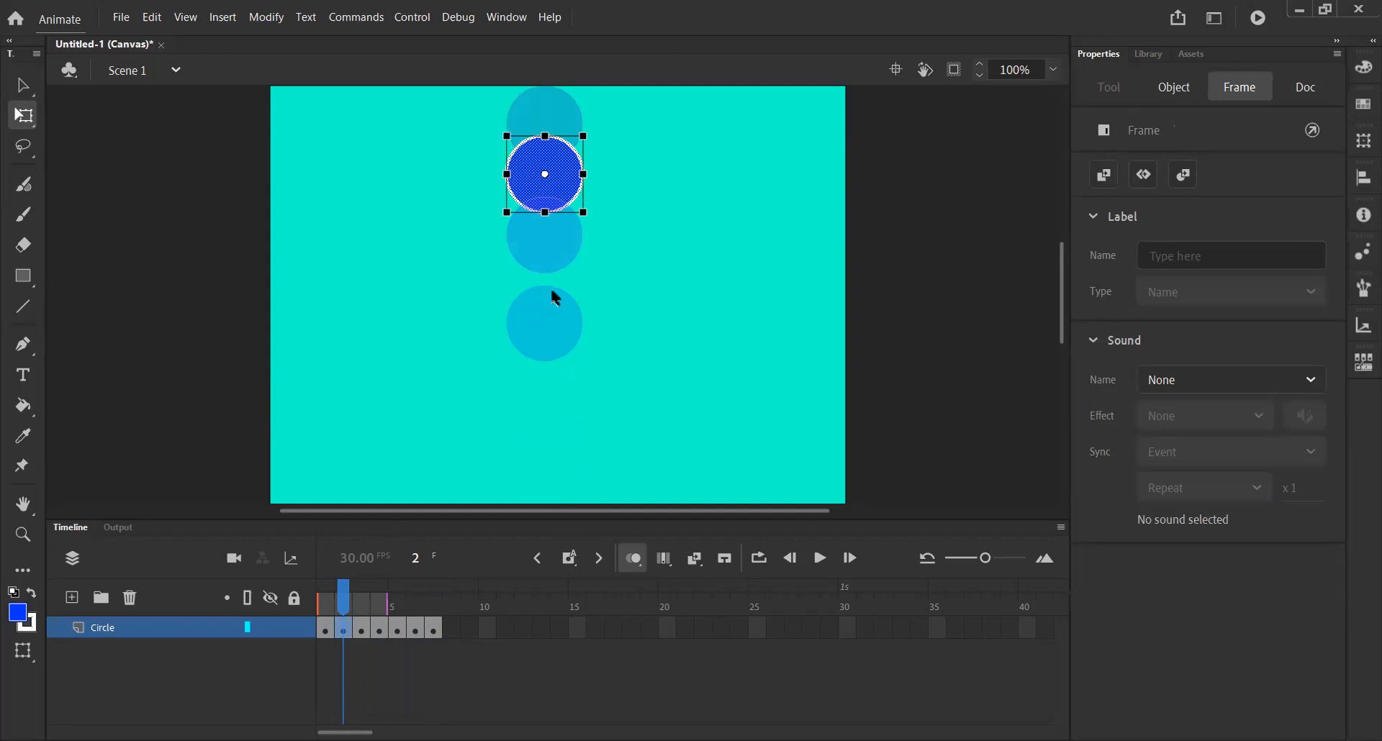
drag(559, 184, 559, 167)
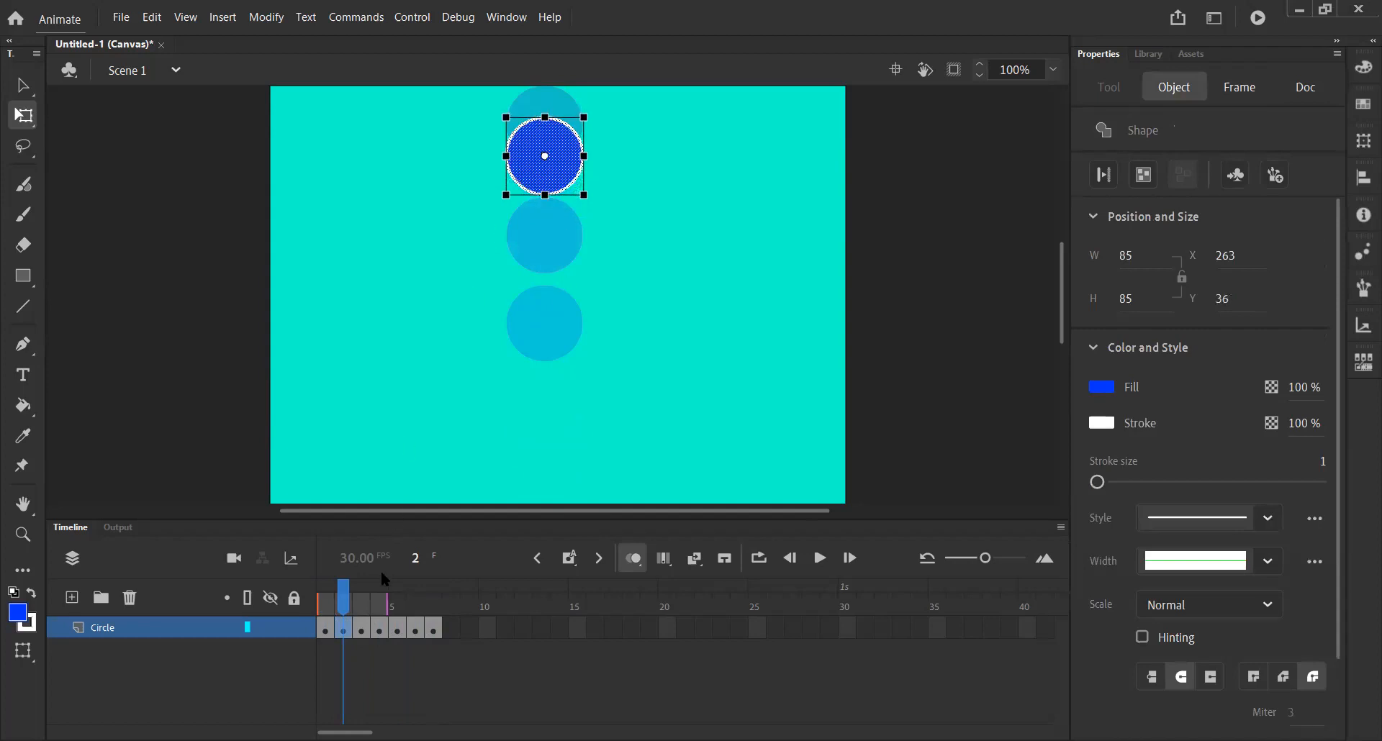
Move the circle to about y 88 on frame 3 and about y 121 on frame 4.
click(364, 626)
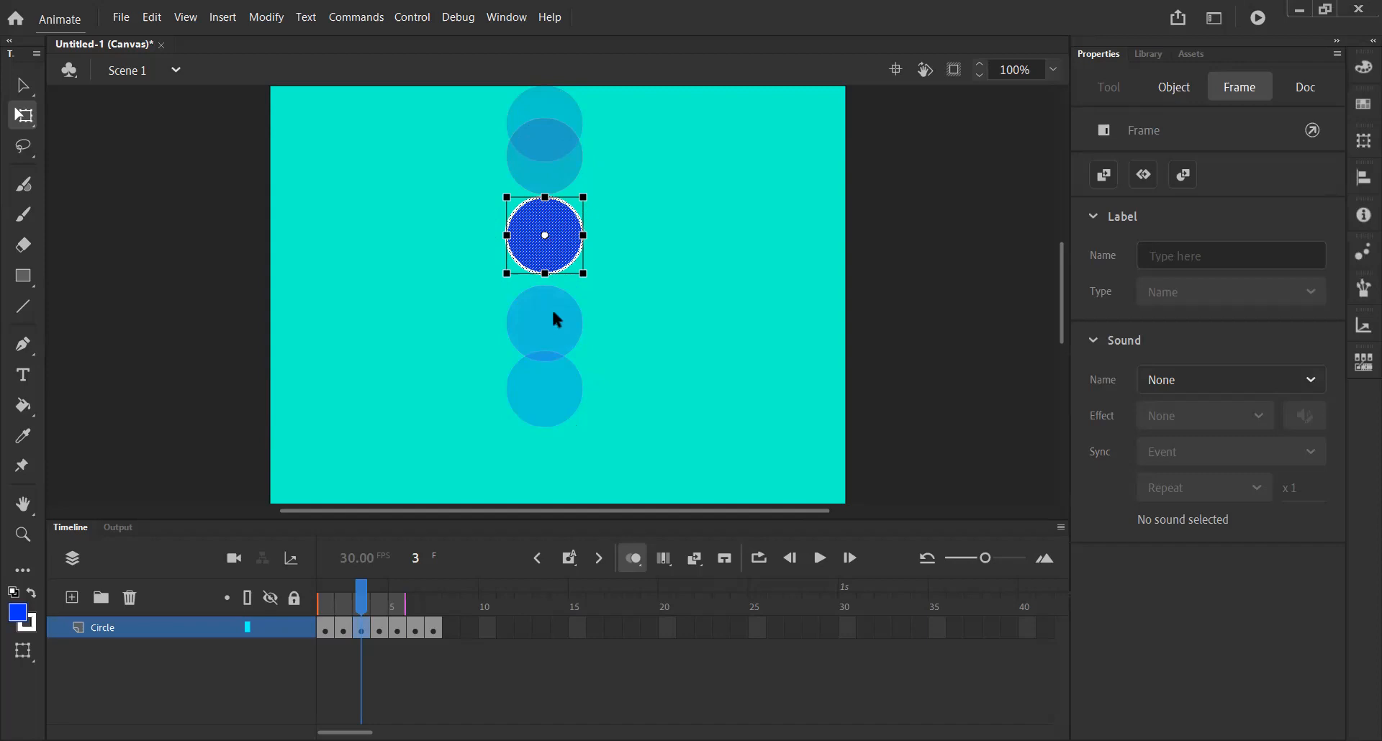
drag(553, 252, 552, 222)
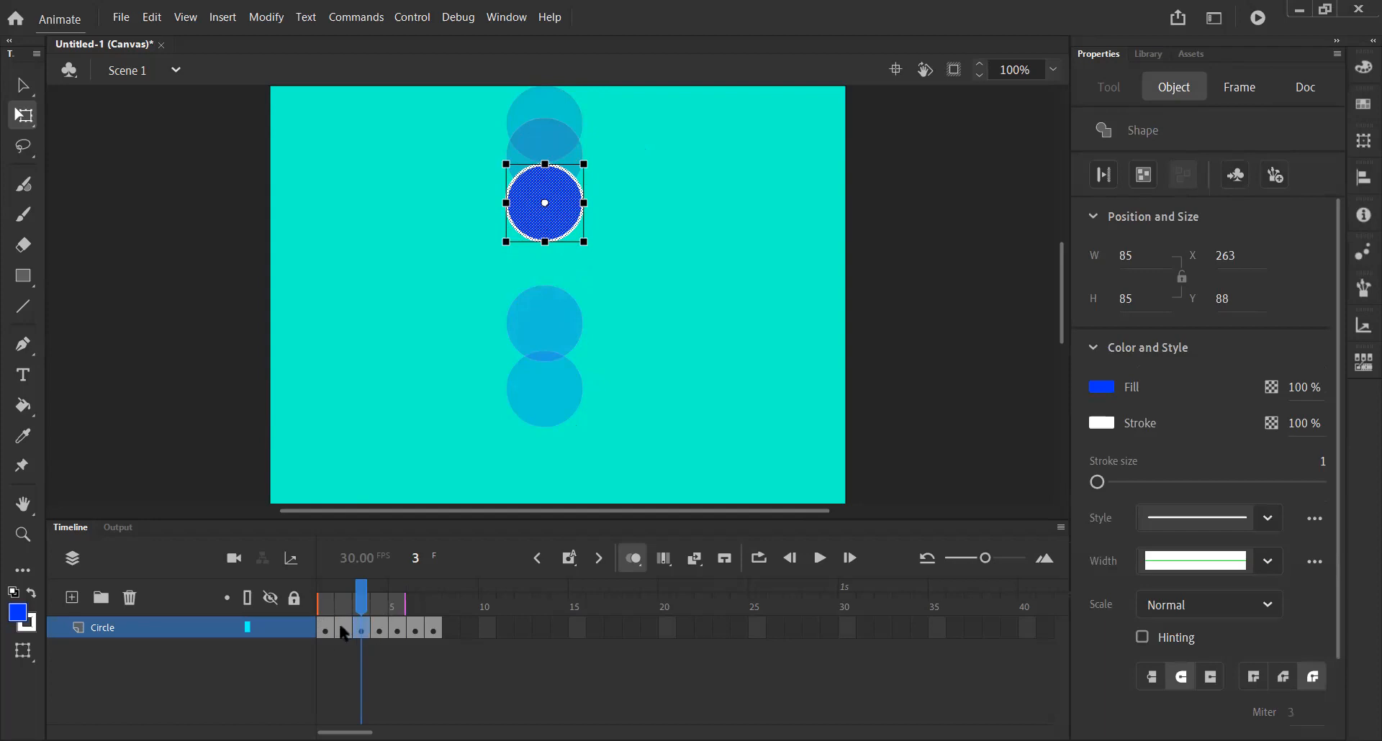
click(380, 628)
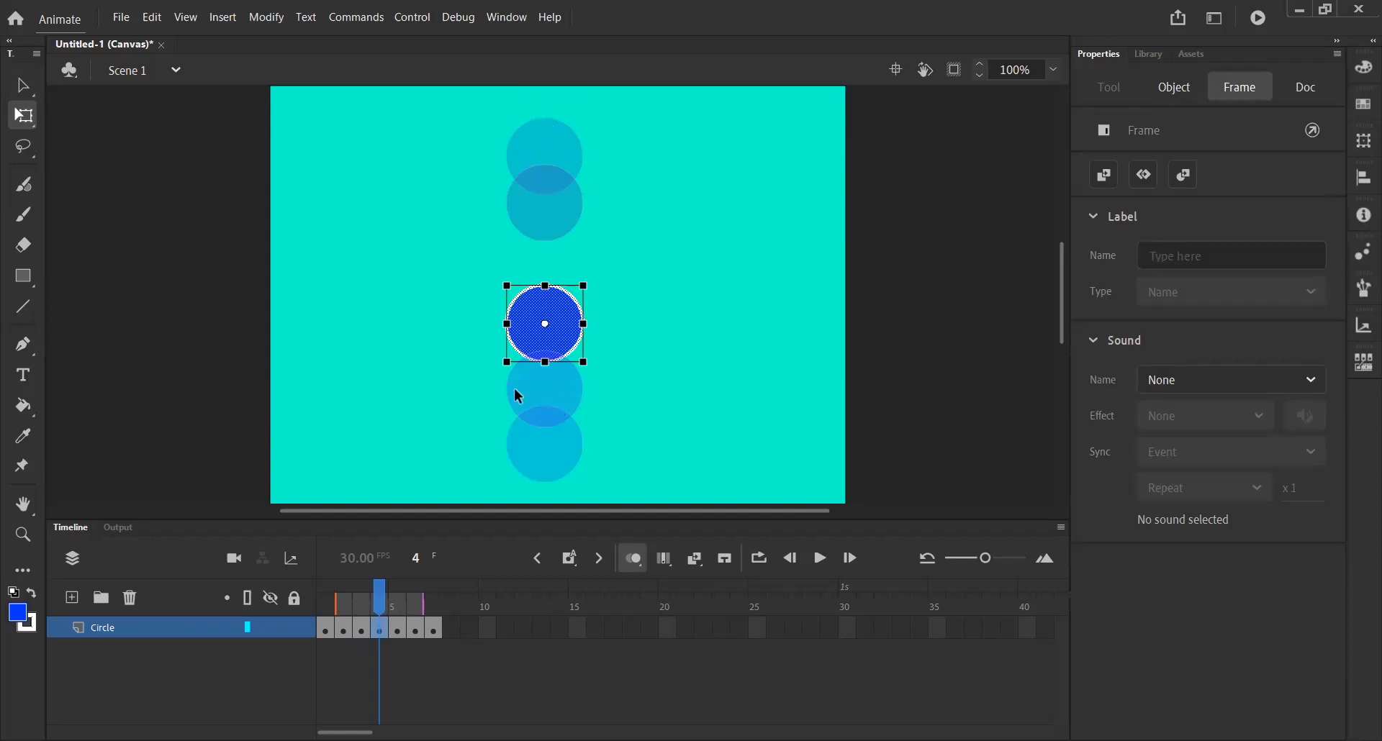
drag(566, 338, 566, 250)
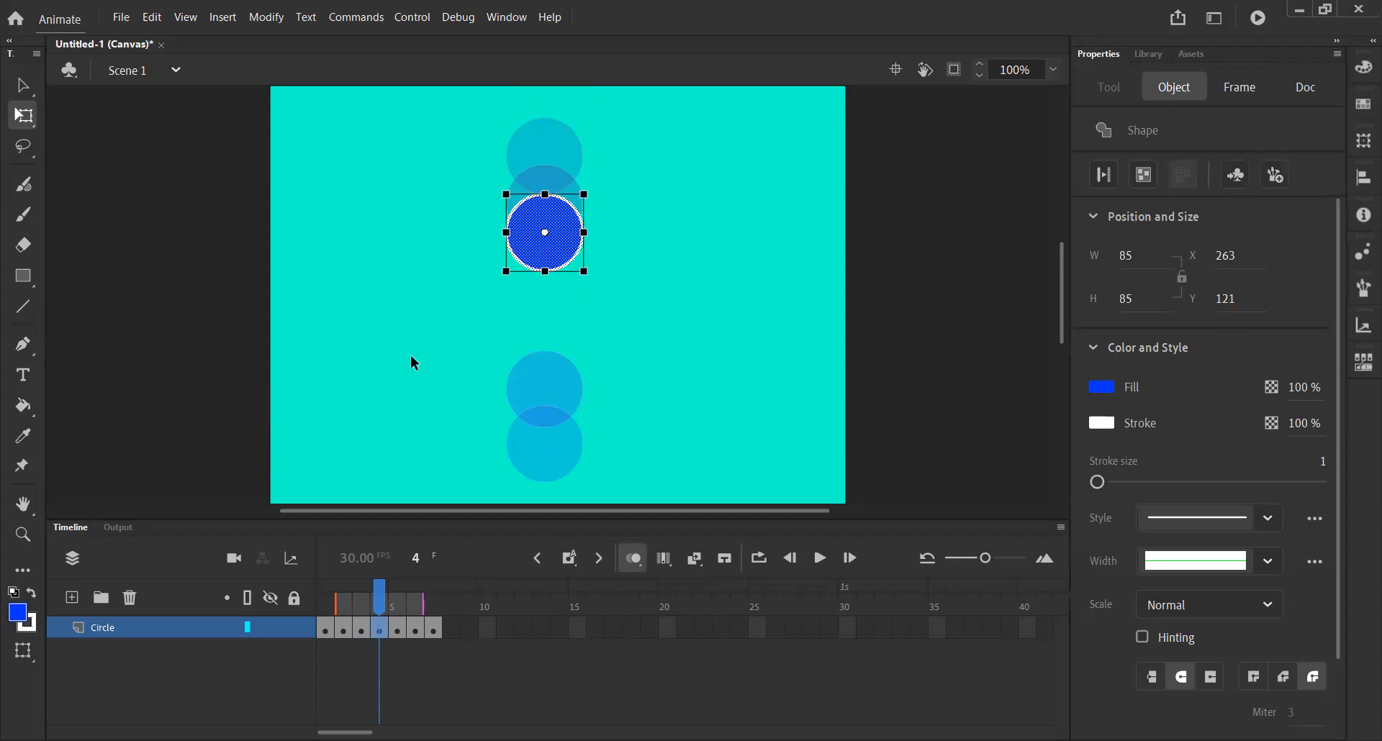
Move the circle to about y 174 on frame 5 and about y 207 on frame 6.
click(397, 629)
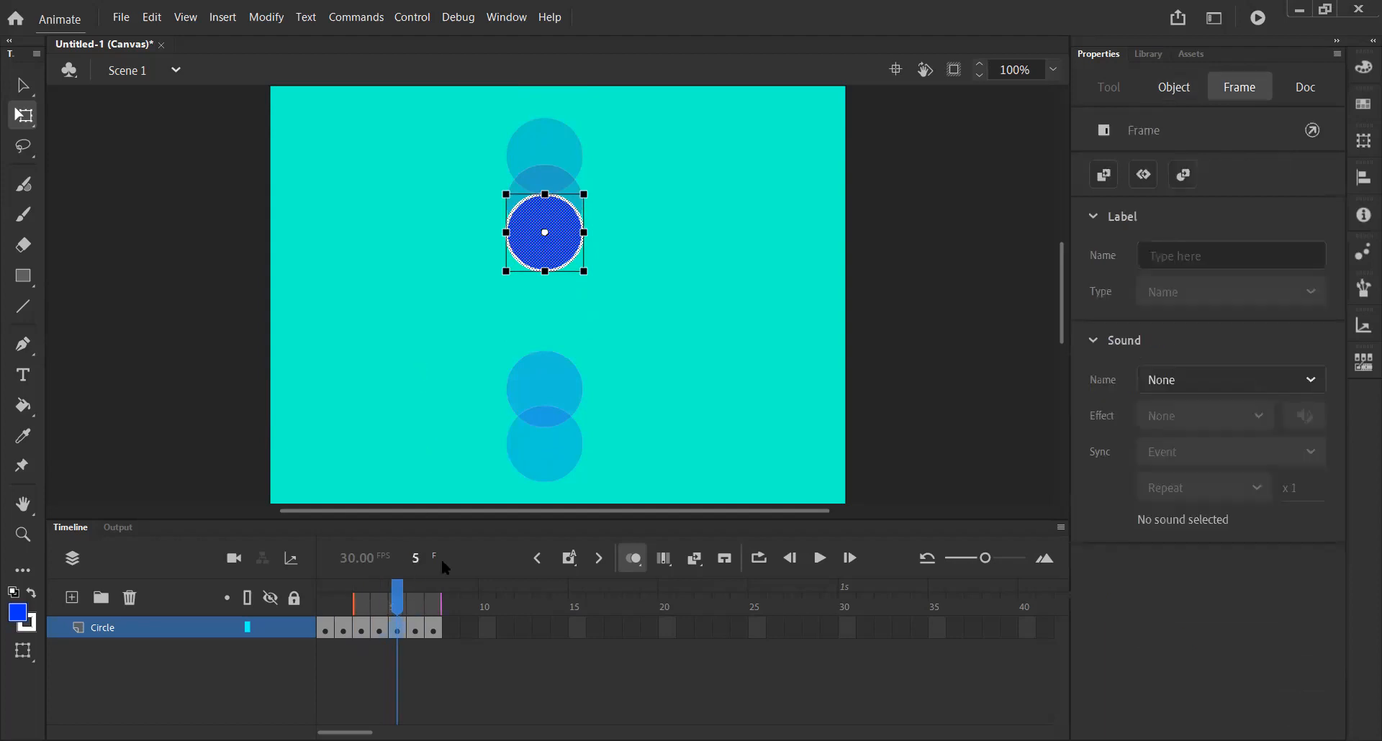
drag(552, 395, 565, 279)
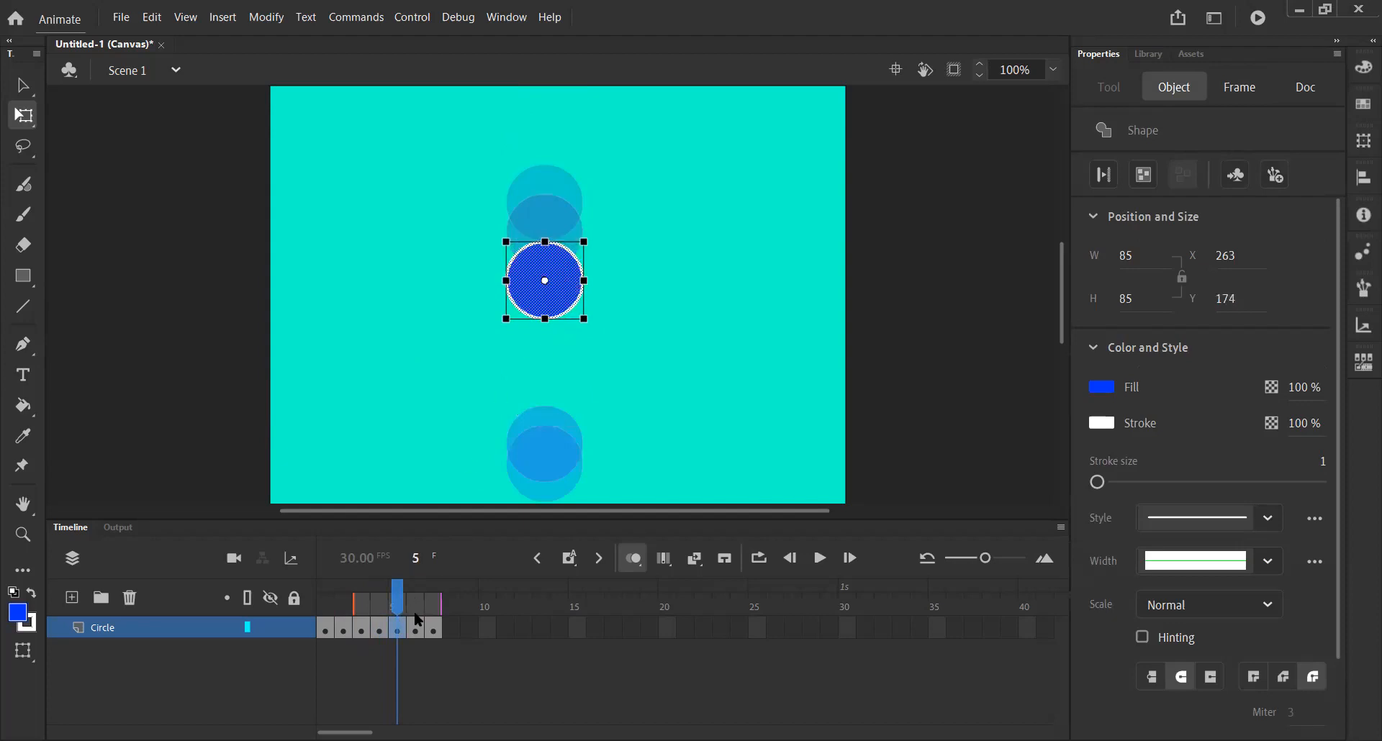
click(417, 628)
drag(555, 451, 561, 316)
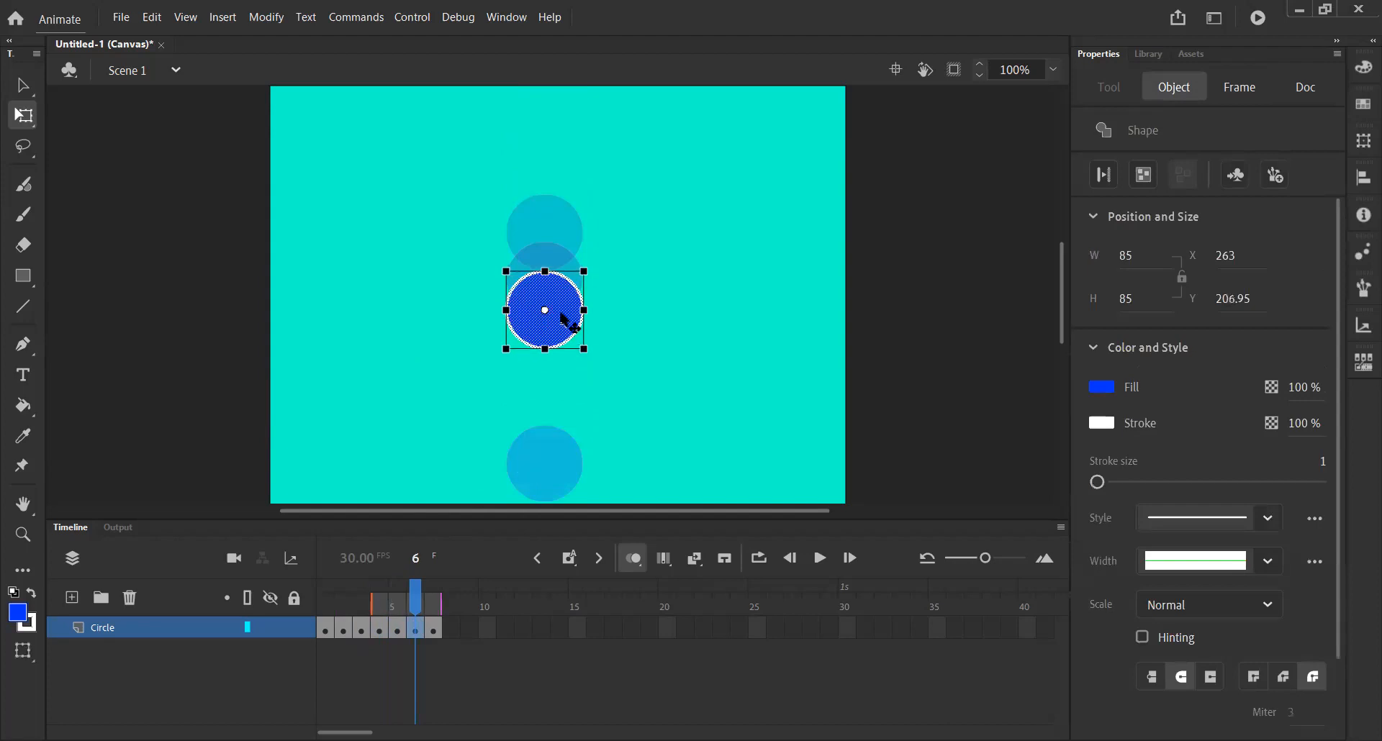
Move the circle to about y 259 on frame 7, toggling onion skinning off and on.
click(433, 628)
drag(565, 450, 567, 351)
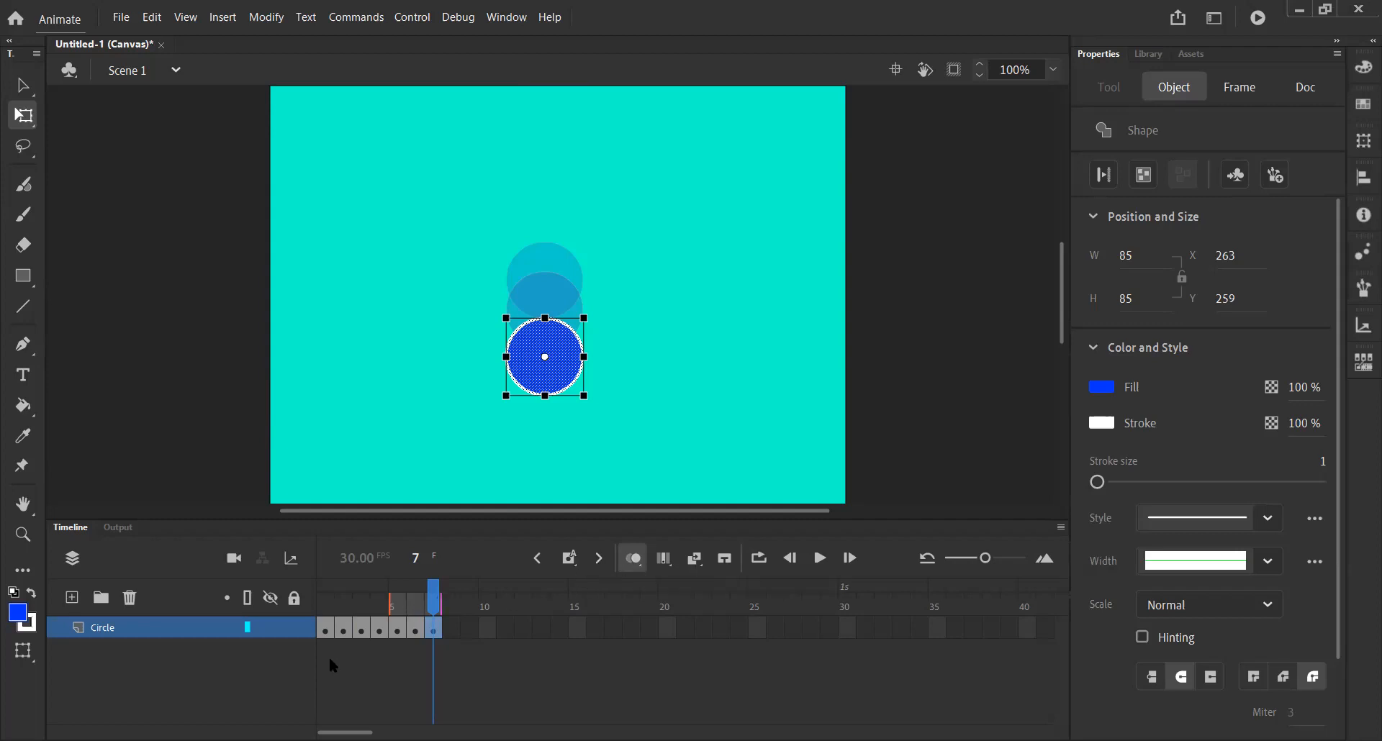
click(631, 559)
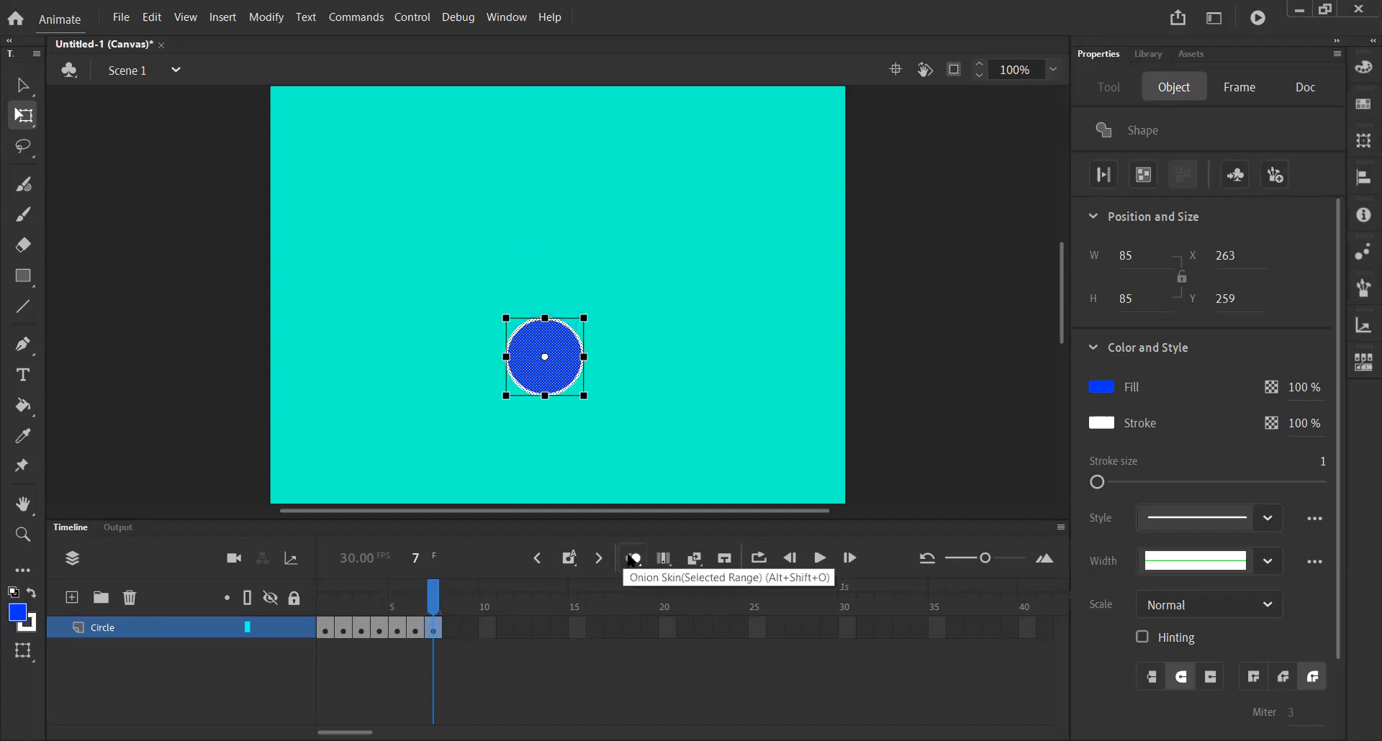
click(631, 560)
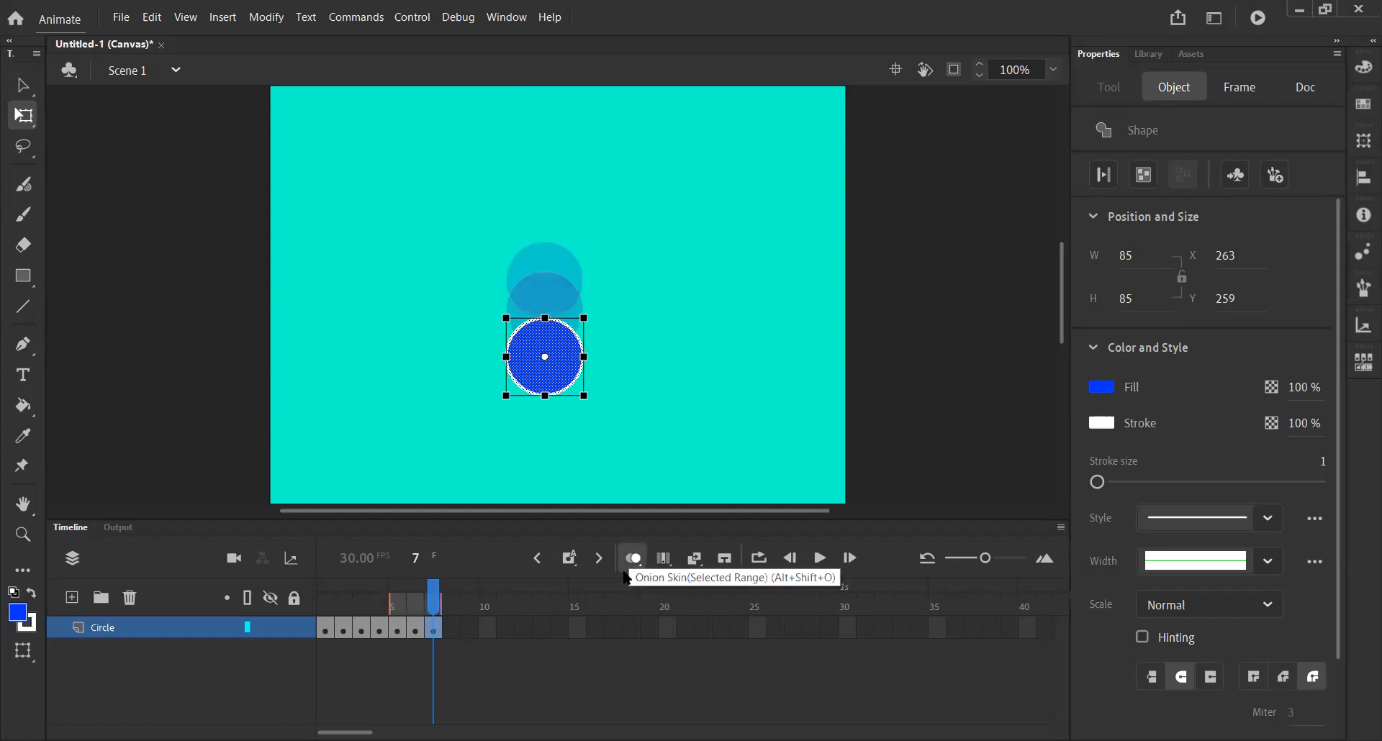
Insert a keyframe at frame 8 and move the circle down to about y 294.
click(570, 559)
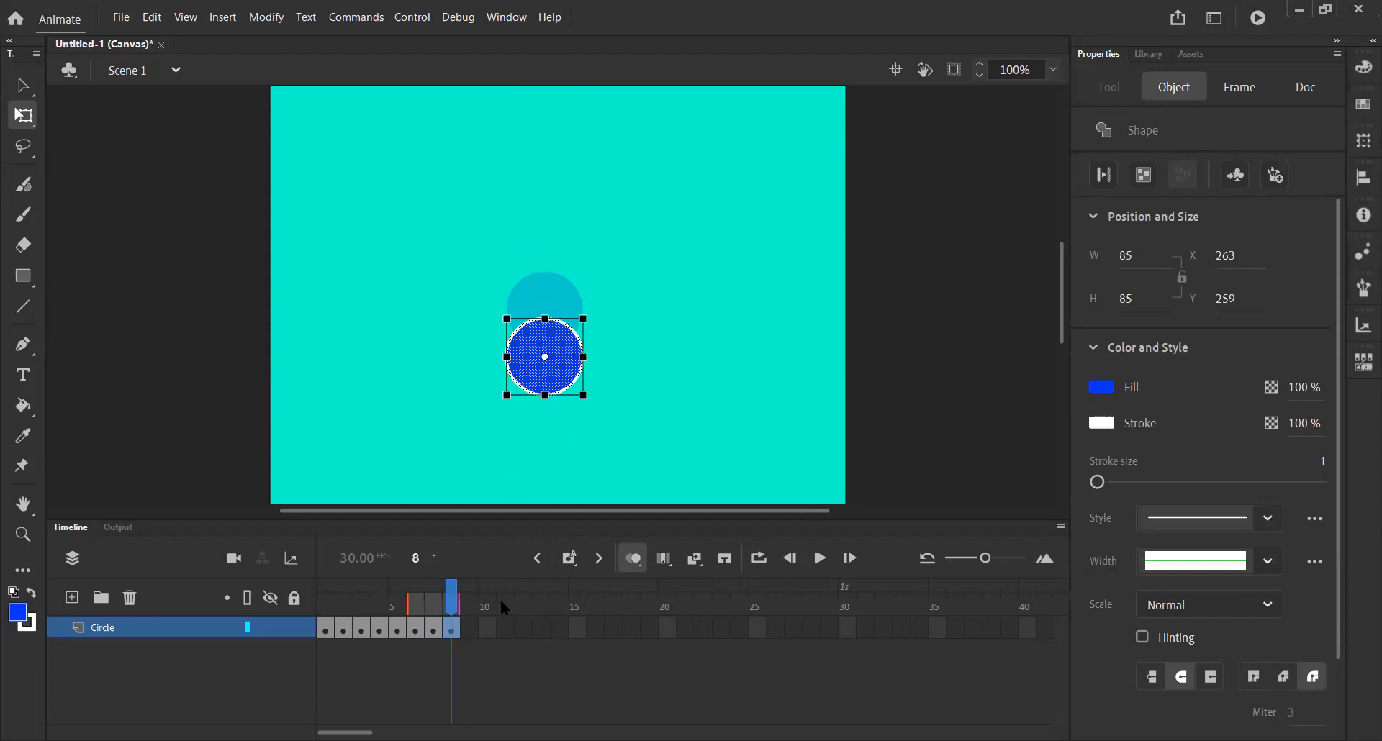
drag(548, 357, 553, 450)
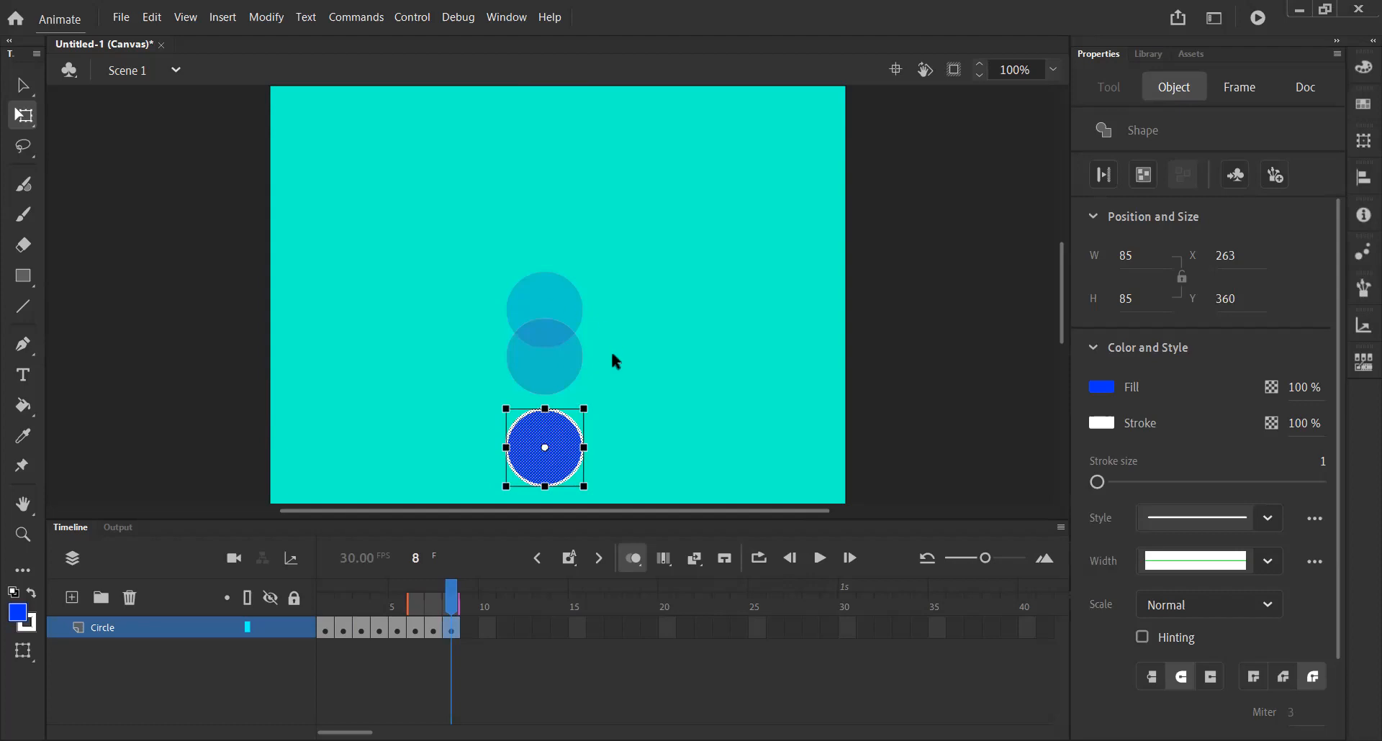
drag(566, 453, 564, 394)
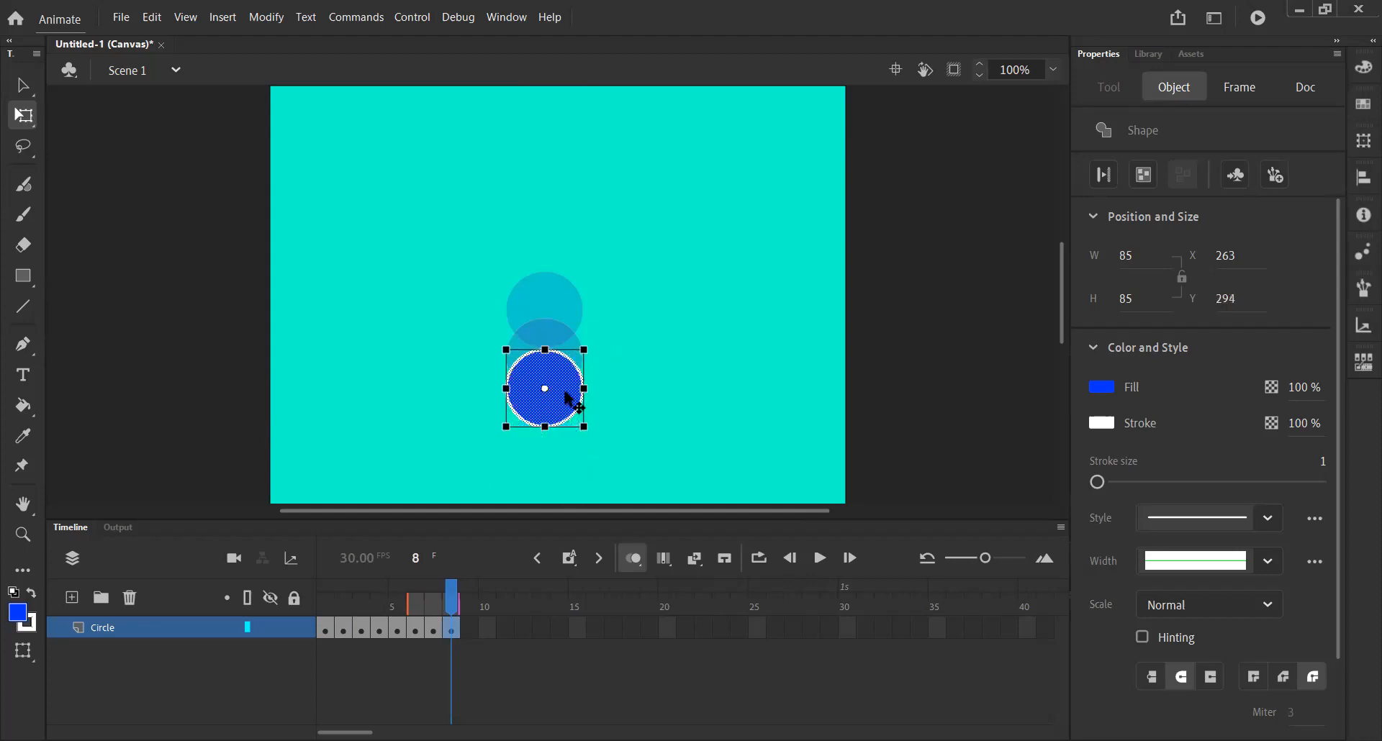
Insert keyframes at frames 9 and 10, moving the circle down to the bottom edge, about y 380.
click(570, 554)
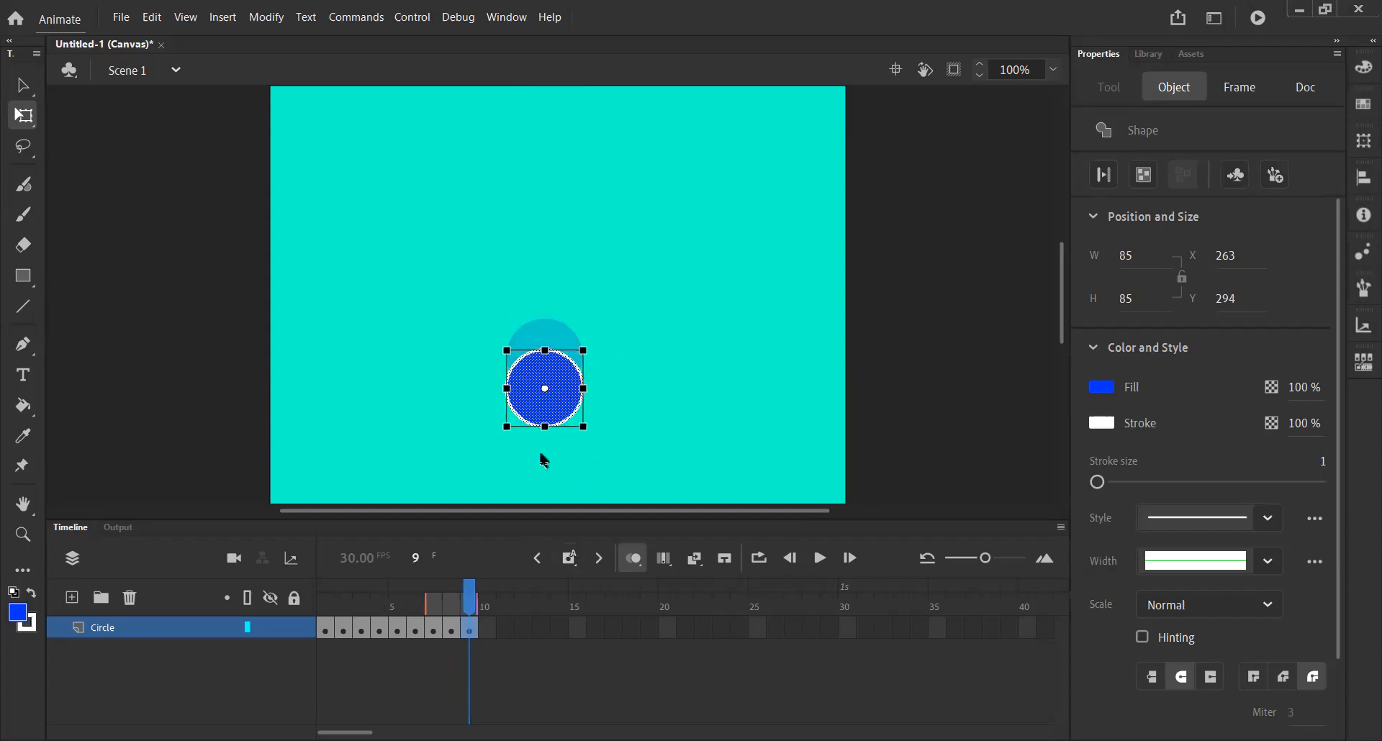
drag(573, 413, 563, 478)
click(569, 556)
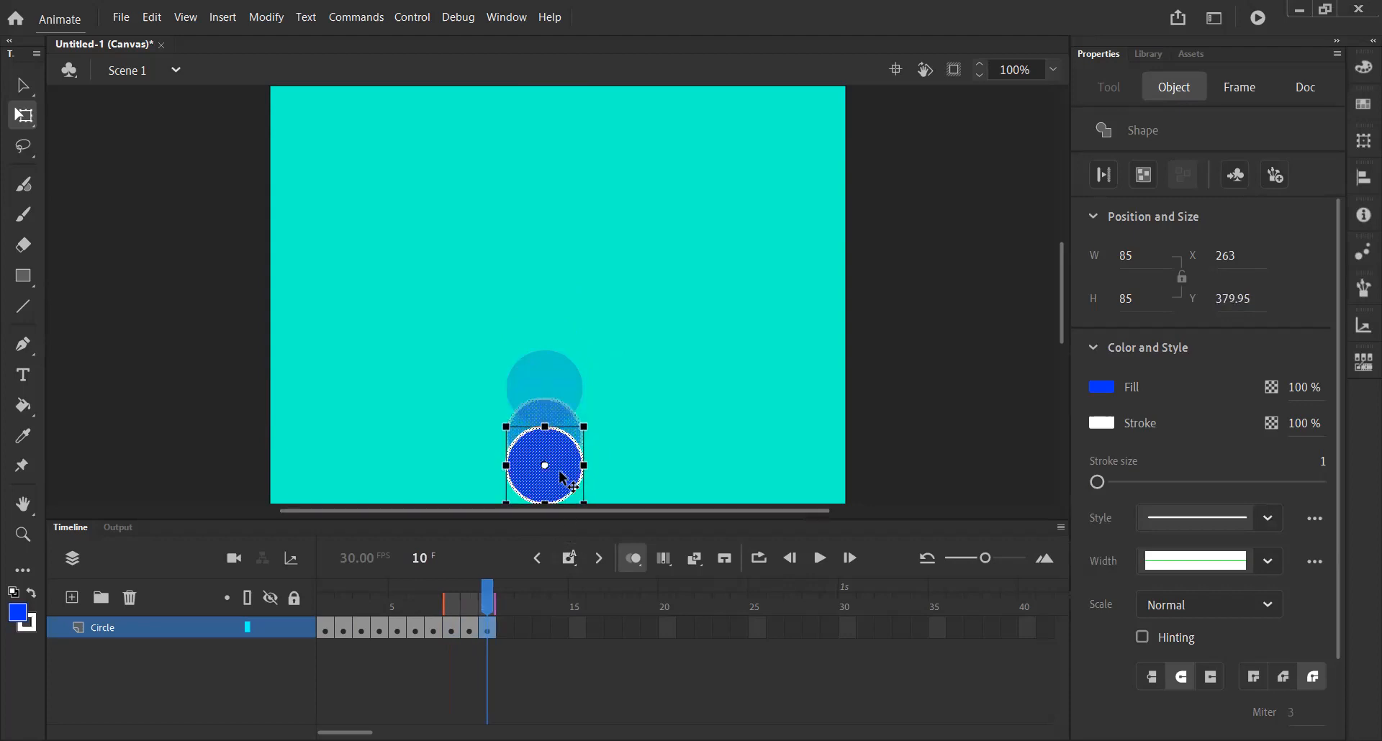
Deselect the circle and play the animation from frame 1.
click(734, 478)
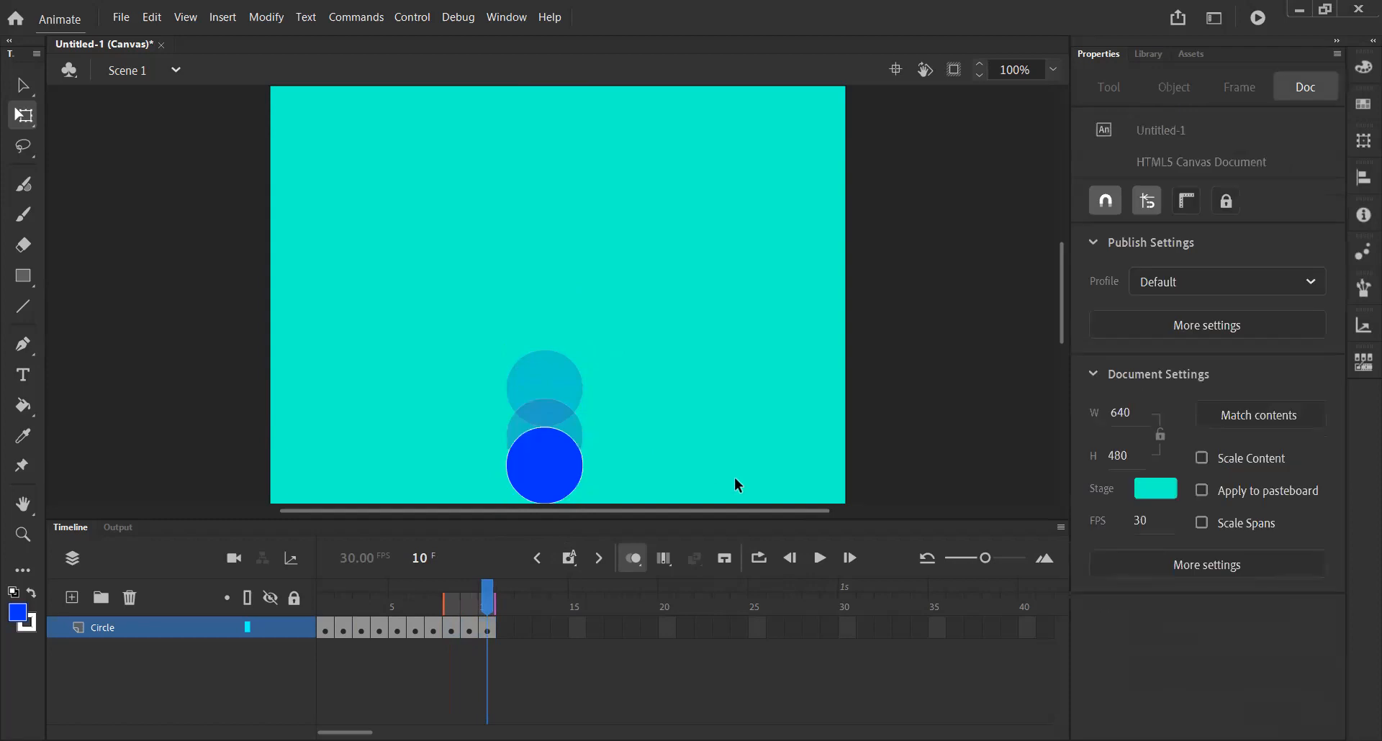
drag(486, 607, 325, 607)
click(818, 559)
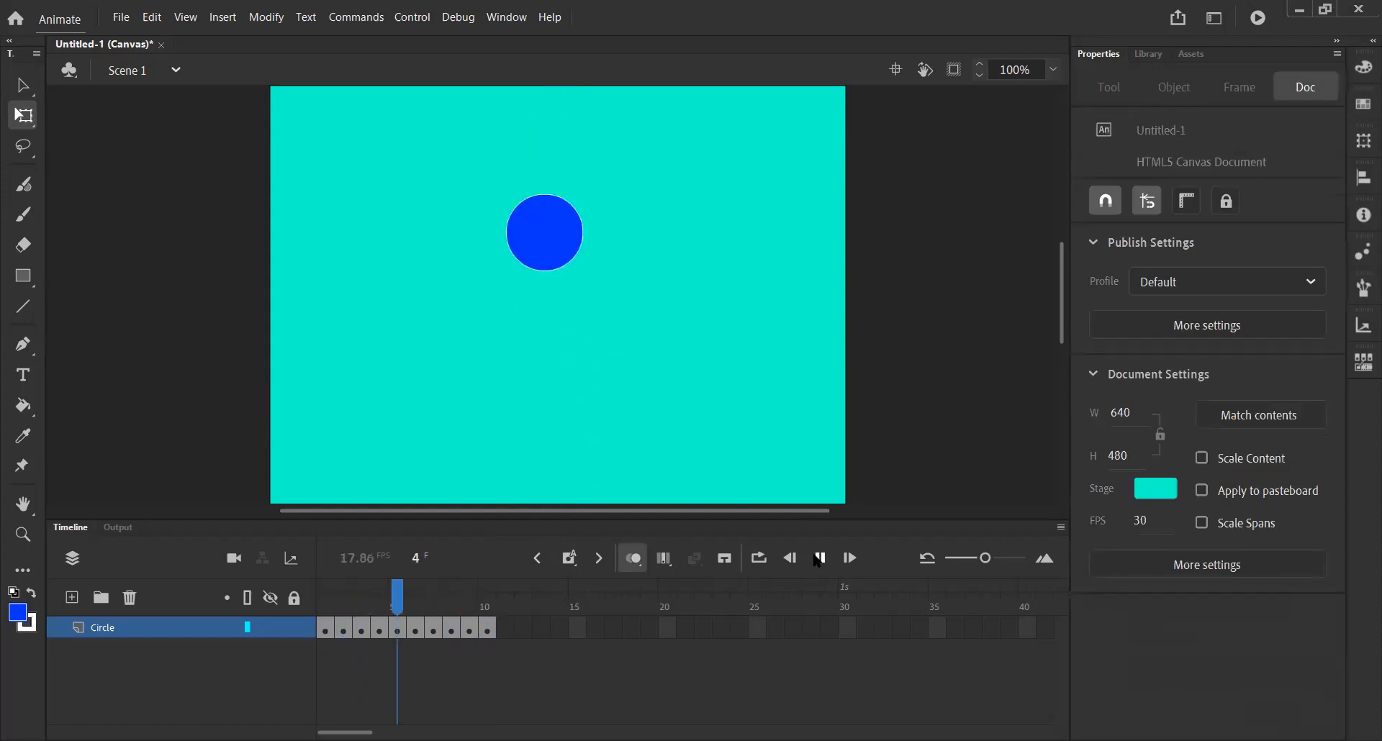
drag(494, 606, 342, 607)
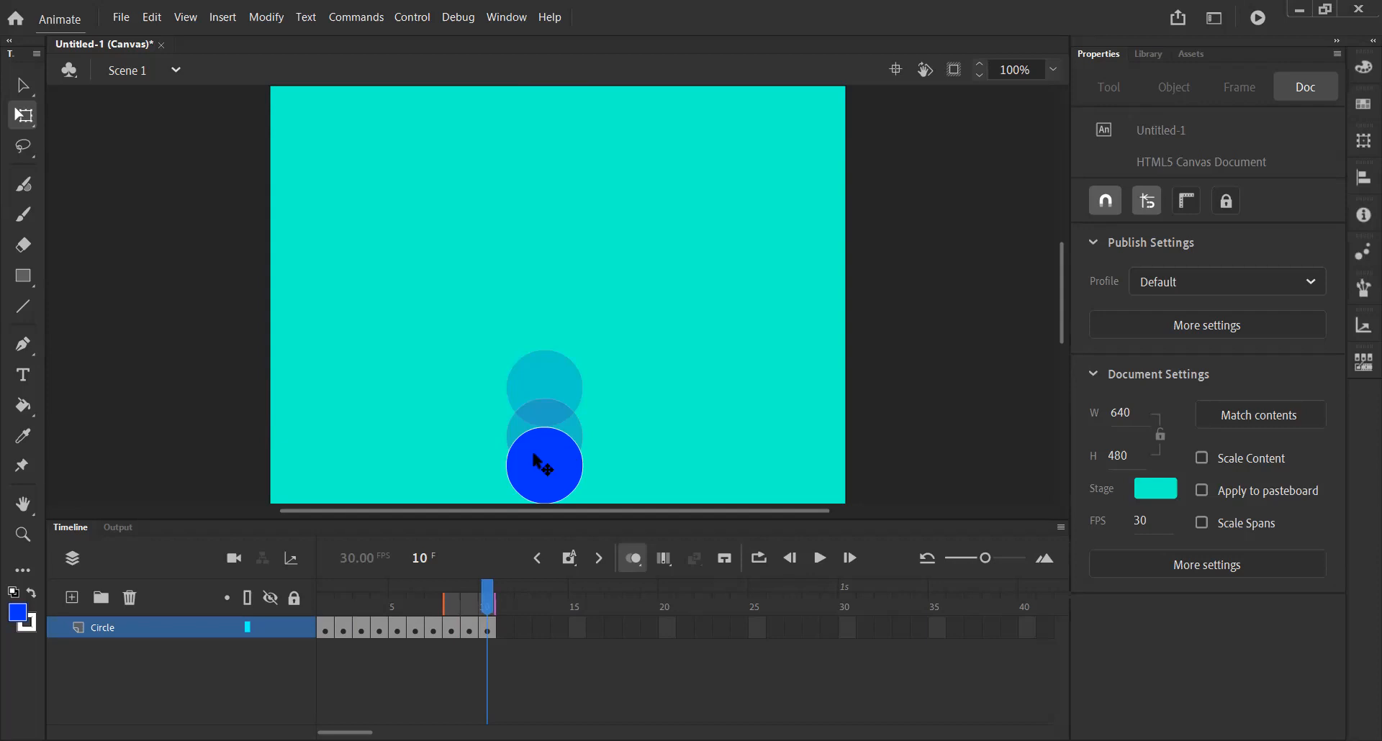
mouse_move(483, 597)
mouse_down()
mouse_move(322, 598)
mouse_move(490, 603)
mouse_up()
On a new keyframe at frame 11, squash the circle to about 56 px high and lower it to about y 408.
click(570, 560)
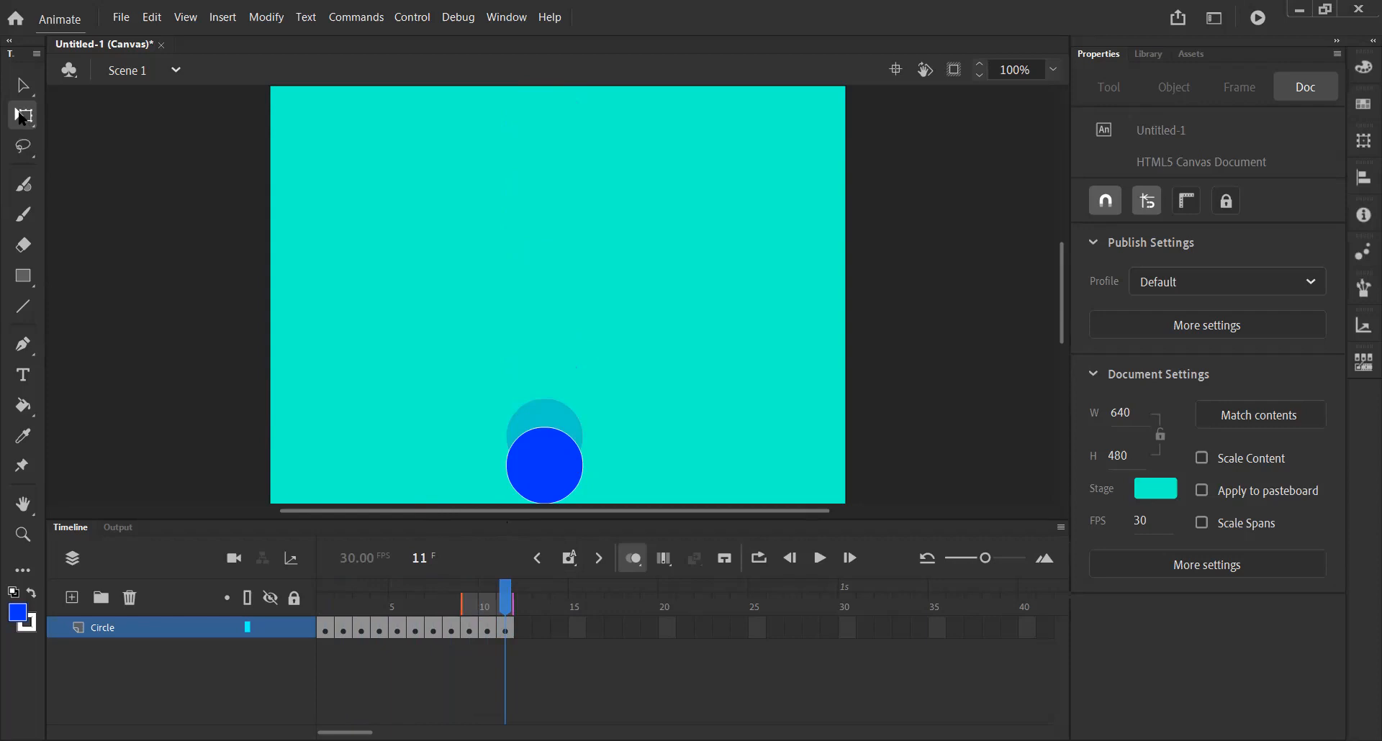
click(547, 472)
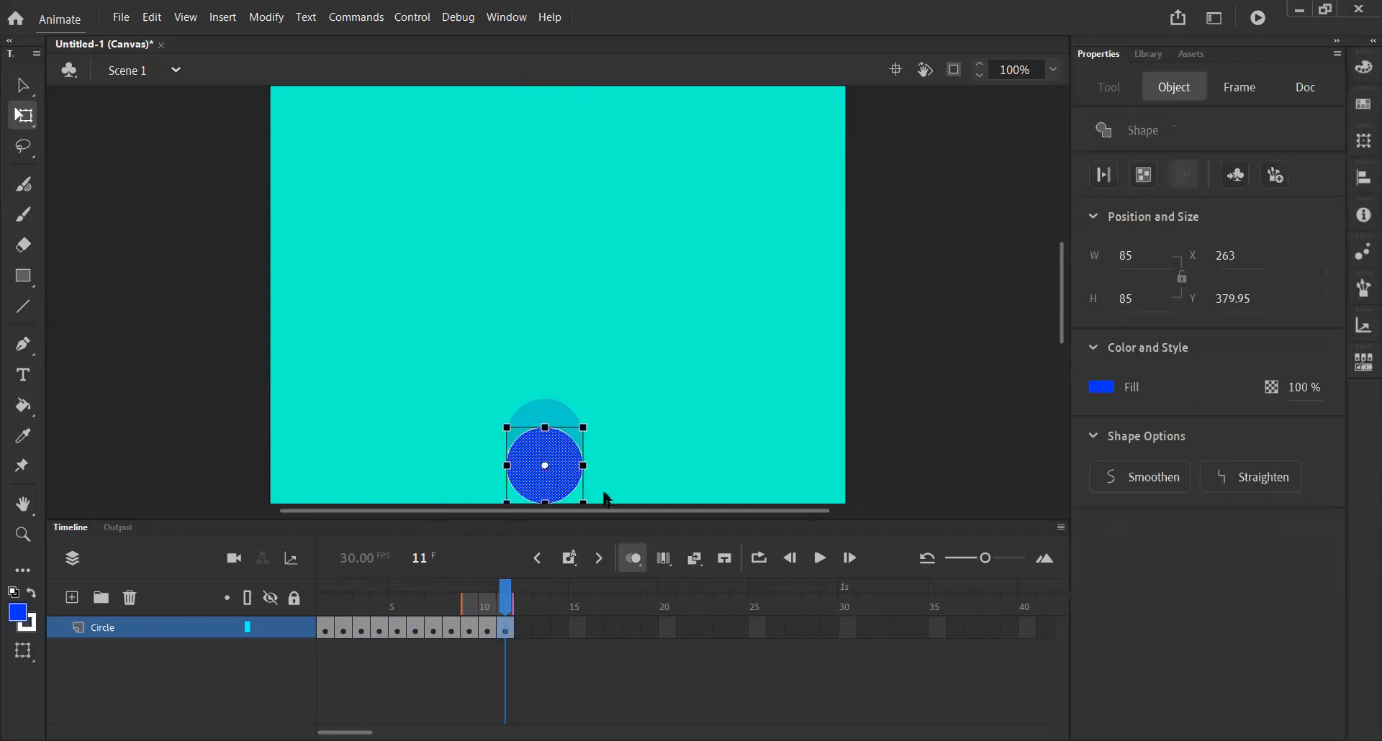
drag(545, 426, 549, 438)
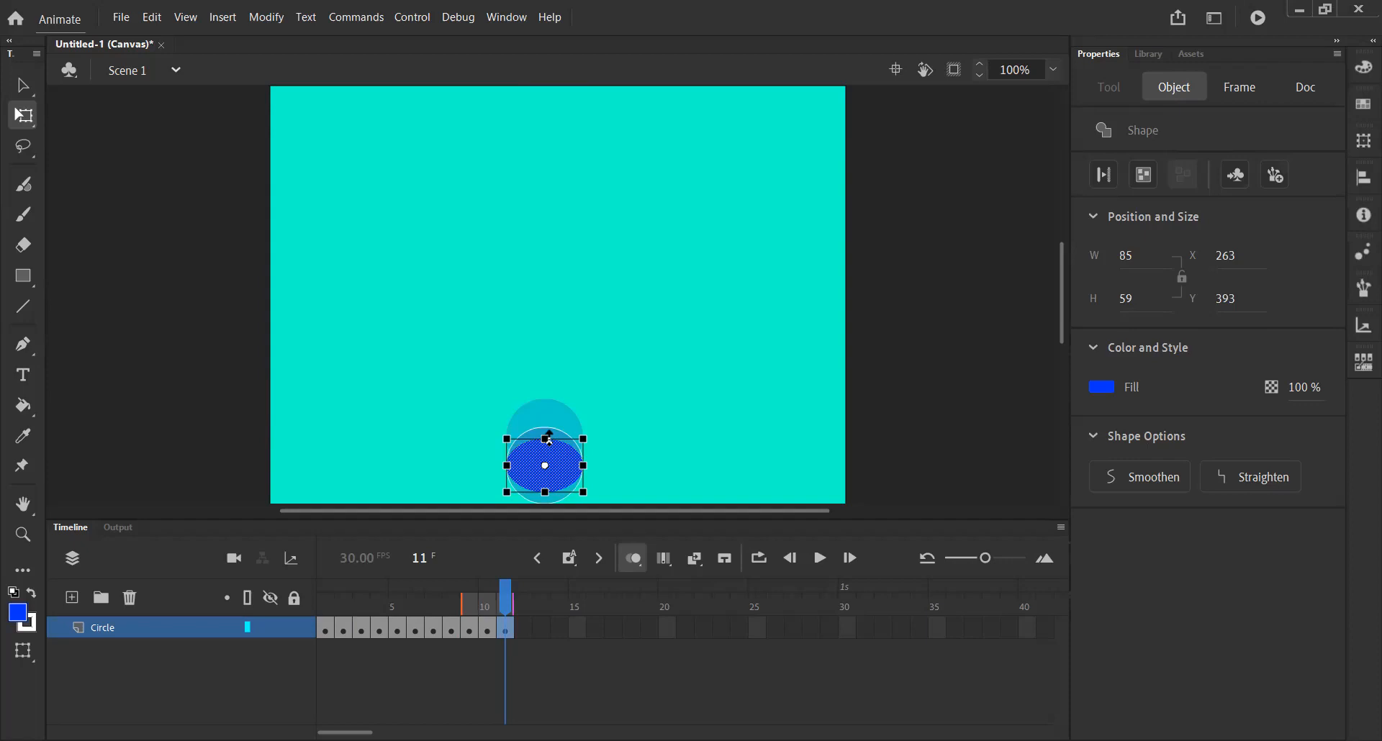
key(ctrl+z)
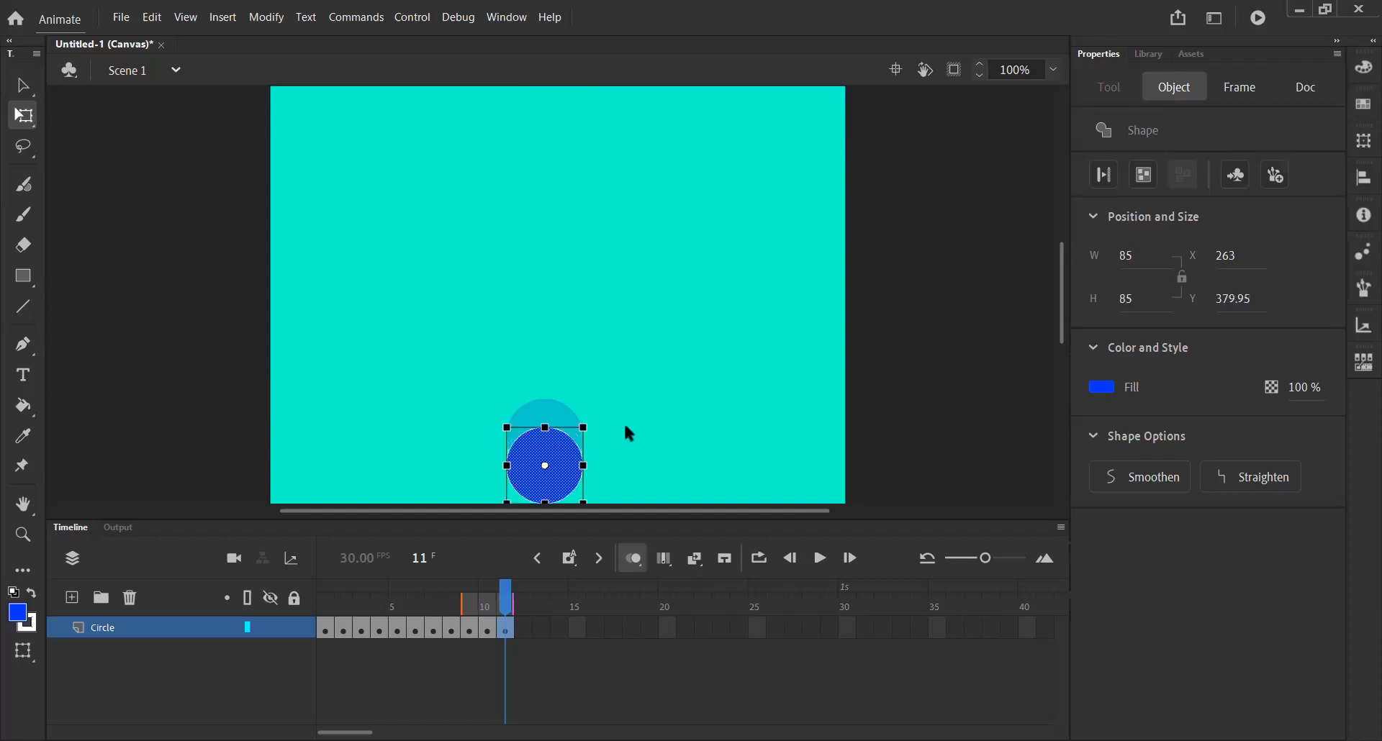
drag(624, 426, 496, 508)
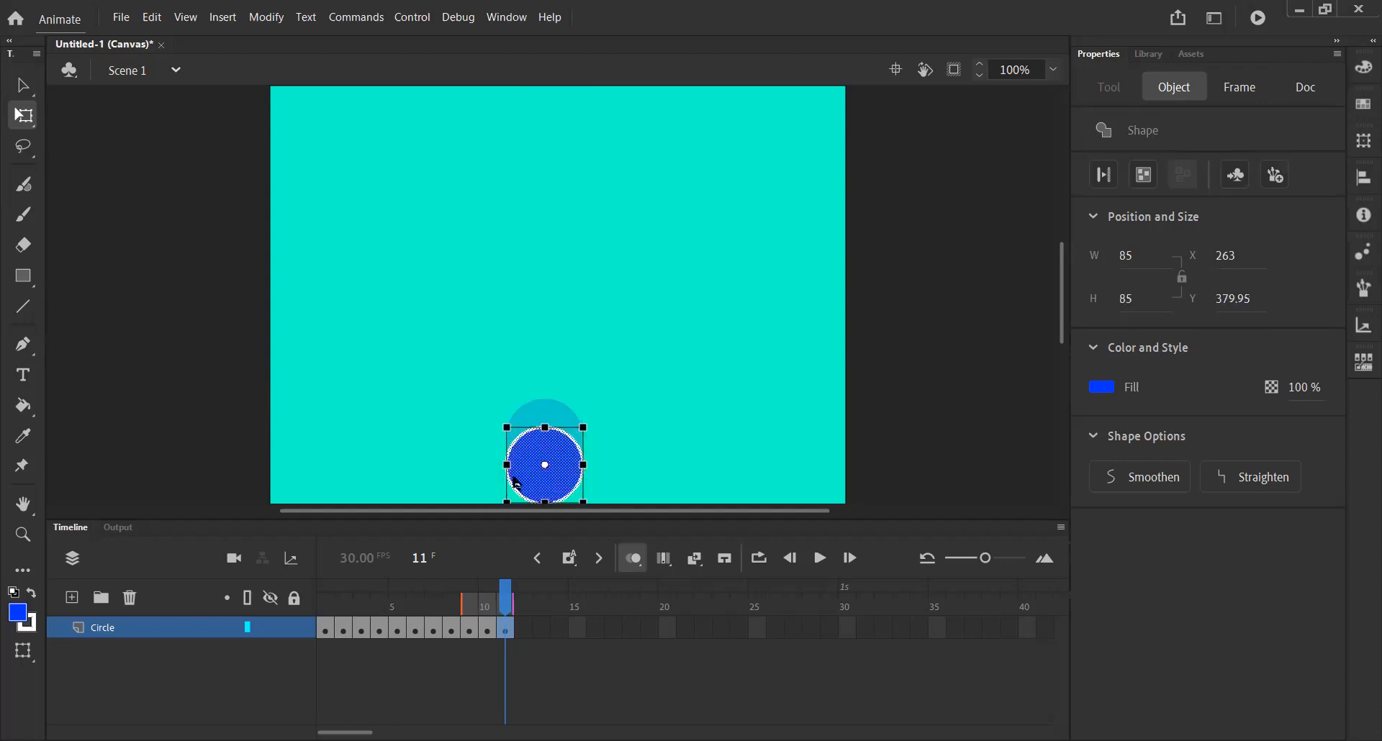
drag(544, 426, 543, 439)
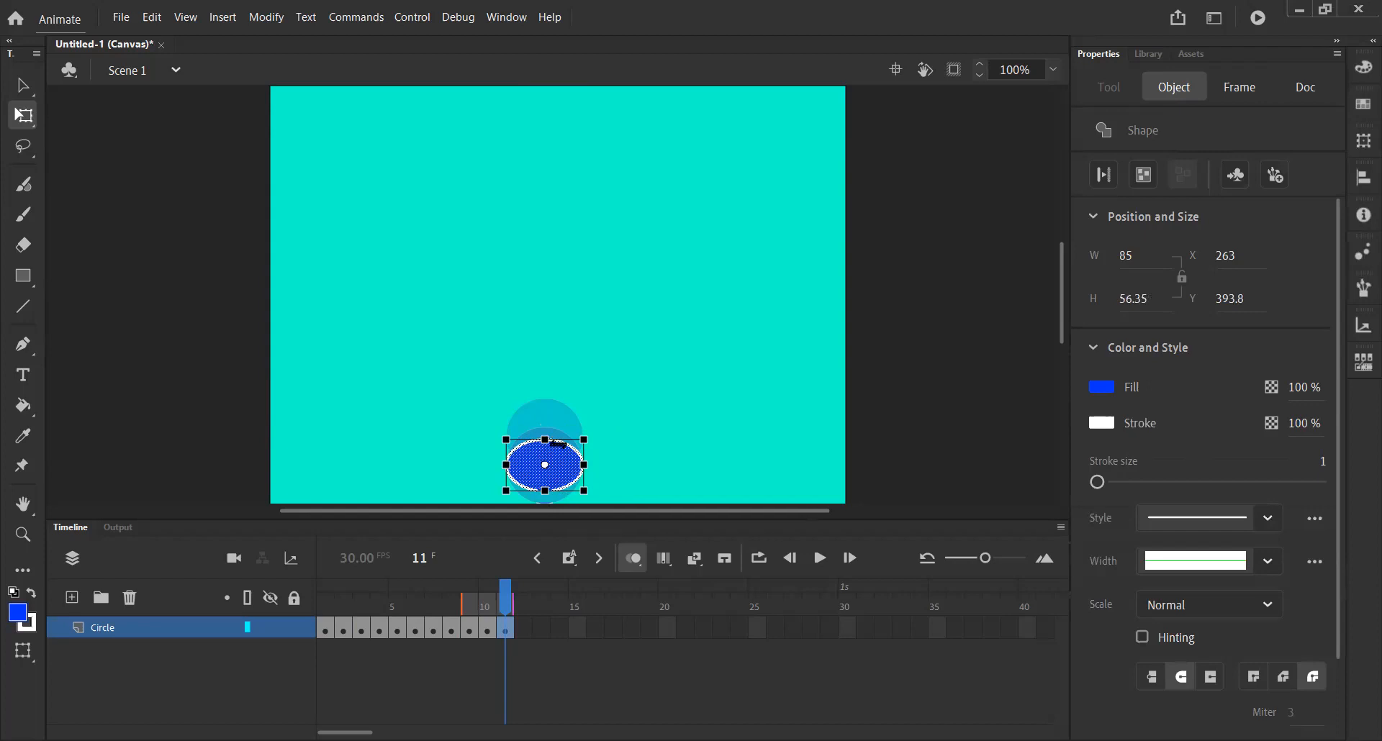
drag(560, 454, 561, 466)
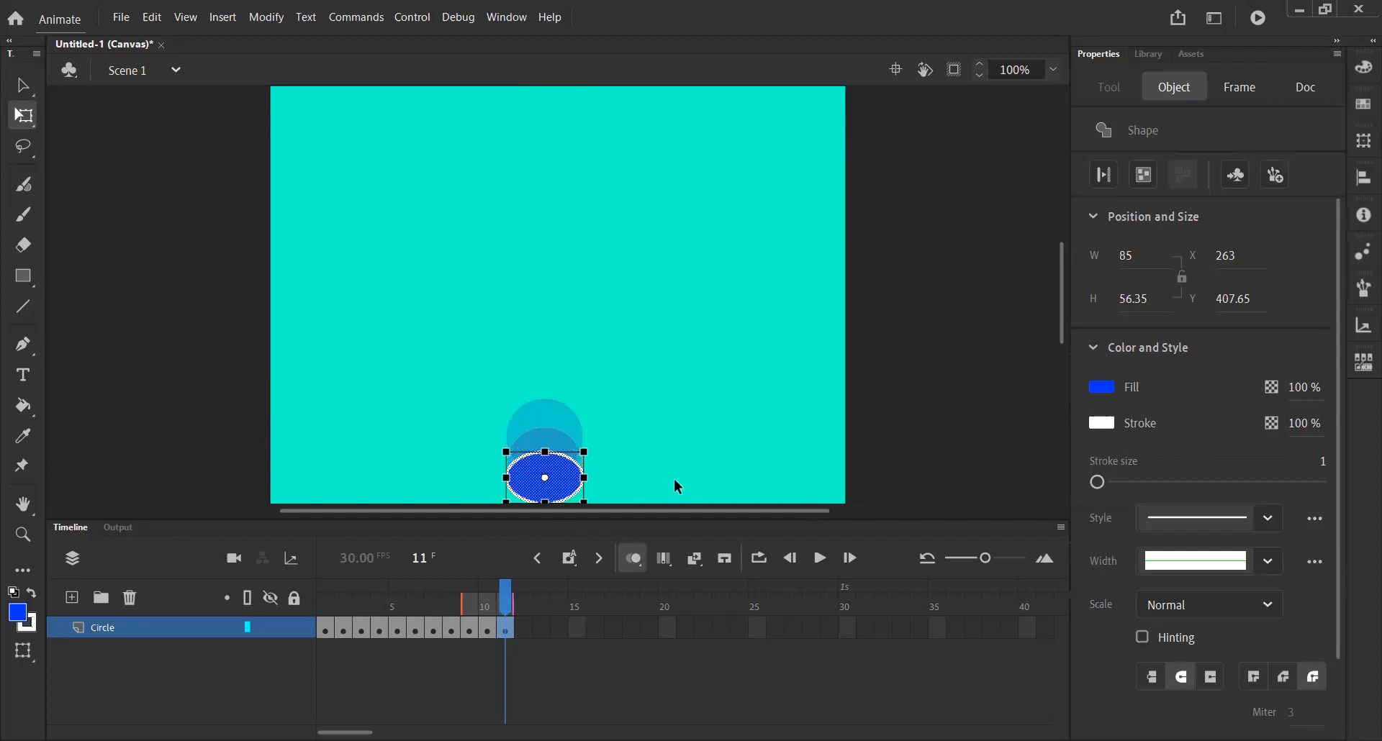
Insert a keyframe at frame 12 and squash the circle further to about 44 px high at about y 423.
click(568, 558)
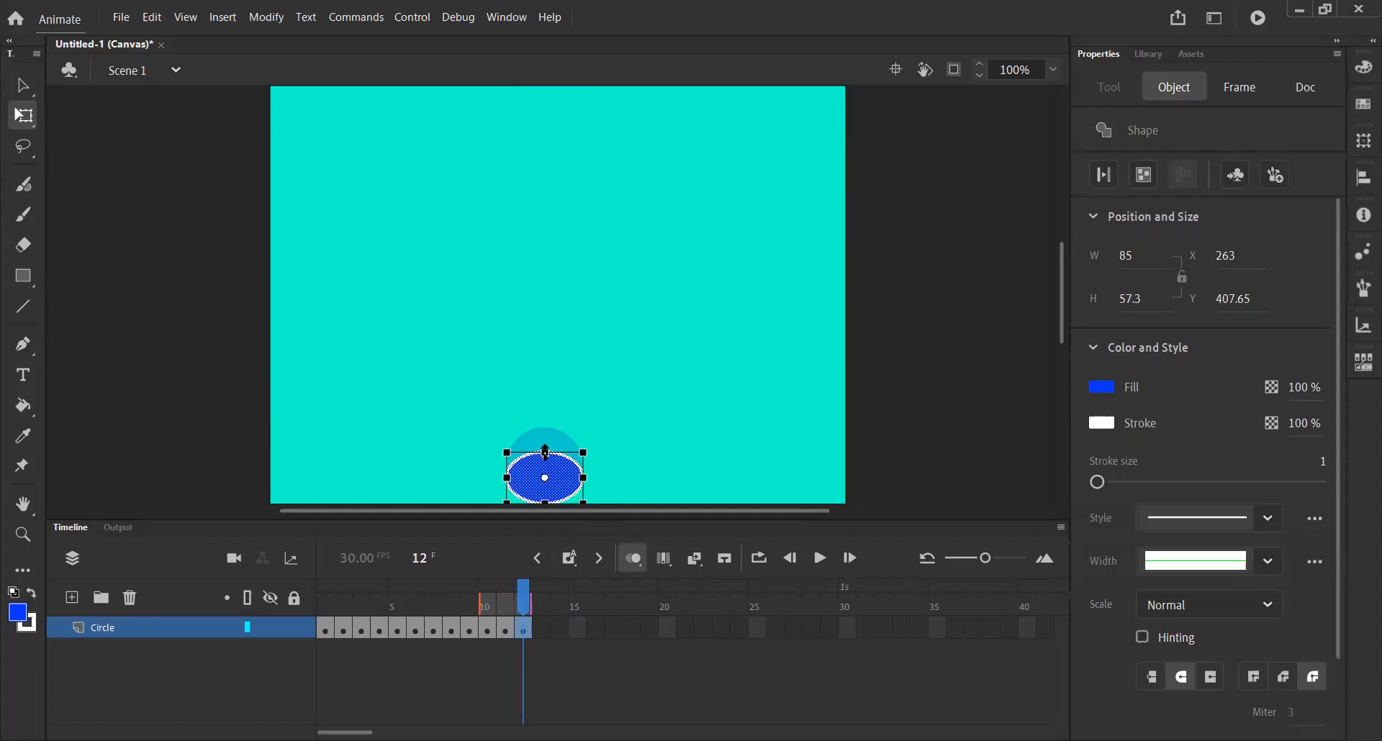
drag(544, 453, 554, 478)
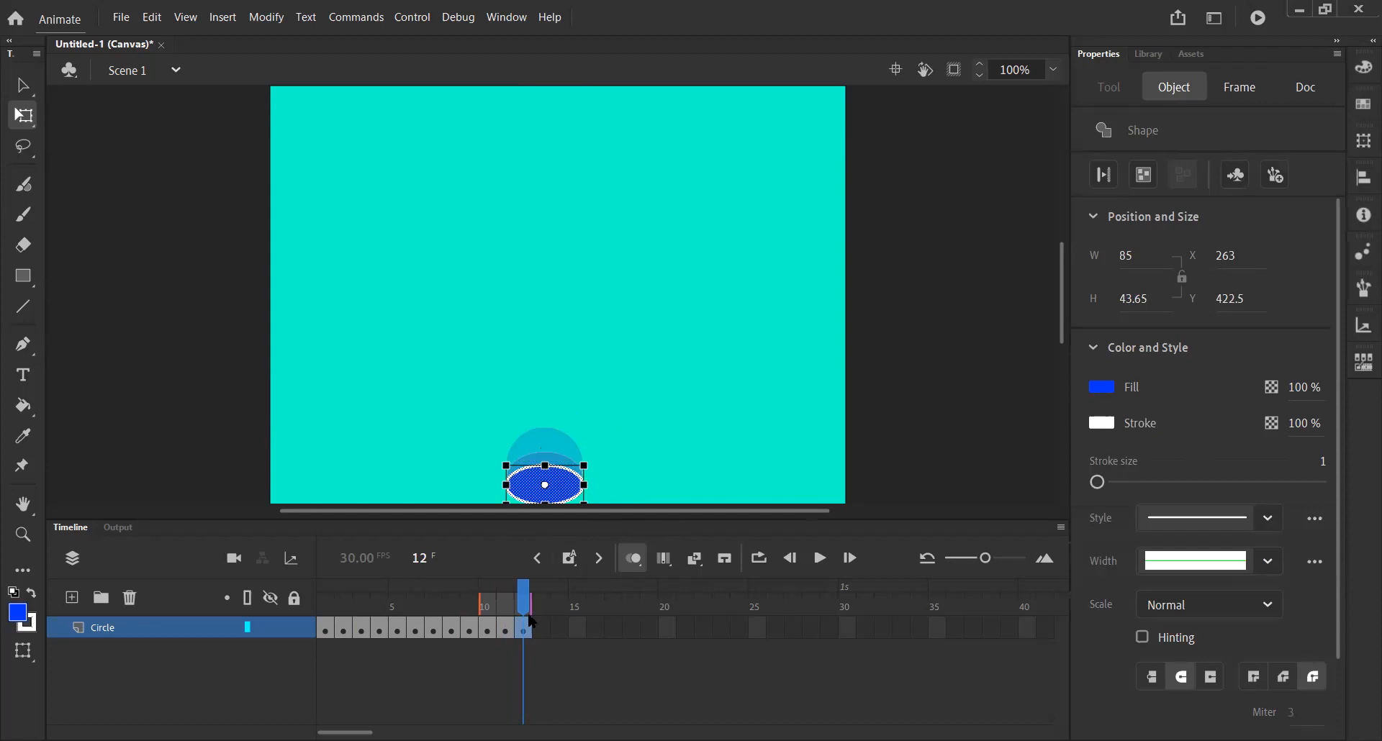
mouse_move(527, 608)
mouse_down()
mouse_move(321, 610)
mouse_move(531, 612)
mouse_up()
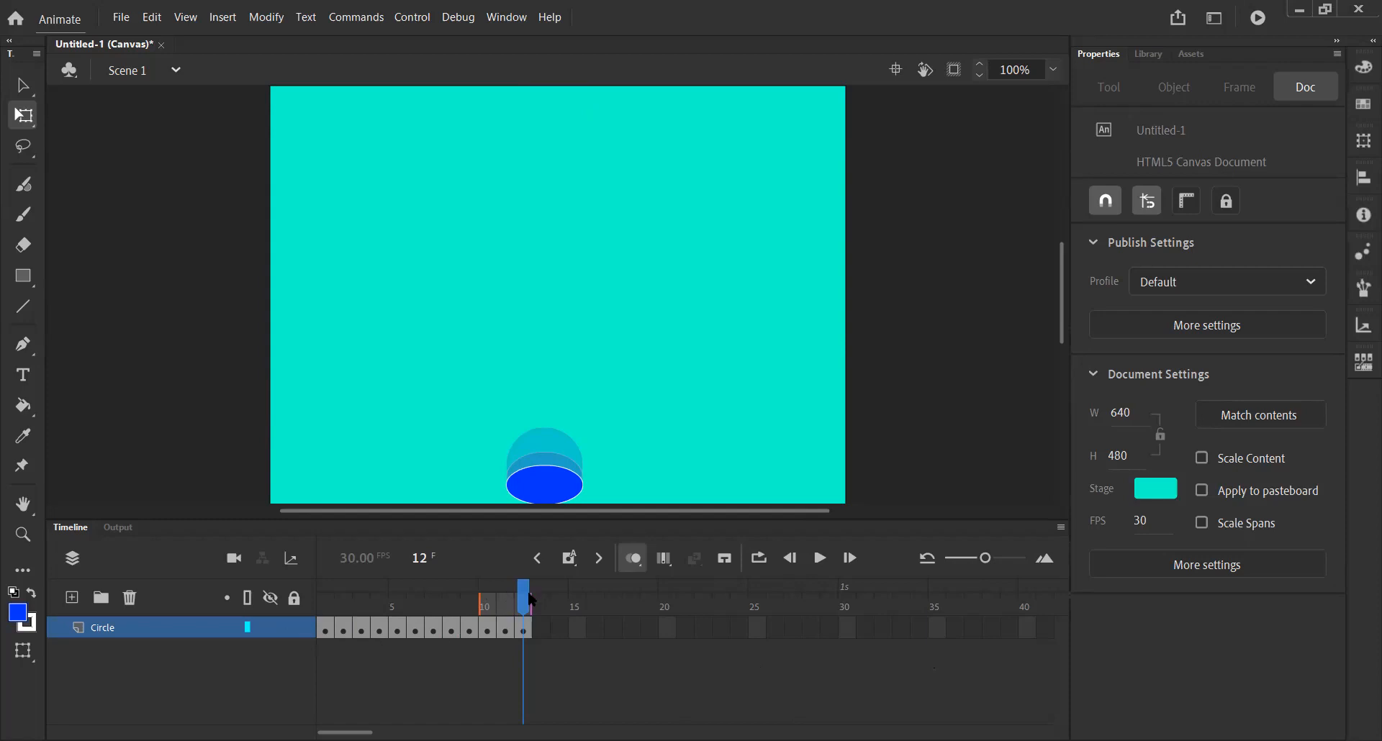
Copy frames 1 to 12 and paste them starting at frame 13.
mouse_move(523, 596)
mouse_down()
mouse_move(324, 608)
mouse_move(531, 603)
mouse_up()
mouse_move(531, 603)
mouse_down()
mouse_move(324, 607)
mouse_move(534, 595)
mouse_up()
click(327, 628)
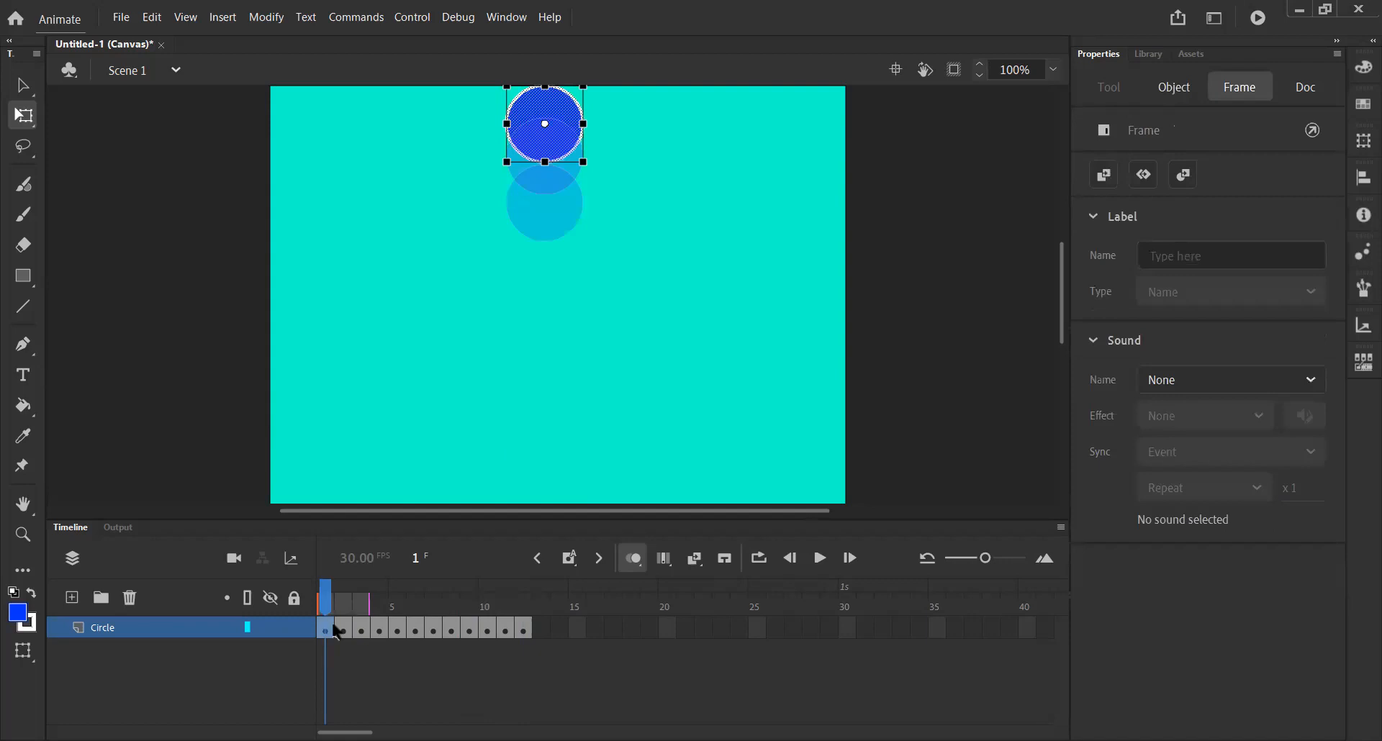
drag(333, 631, 528, 632)
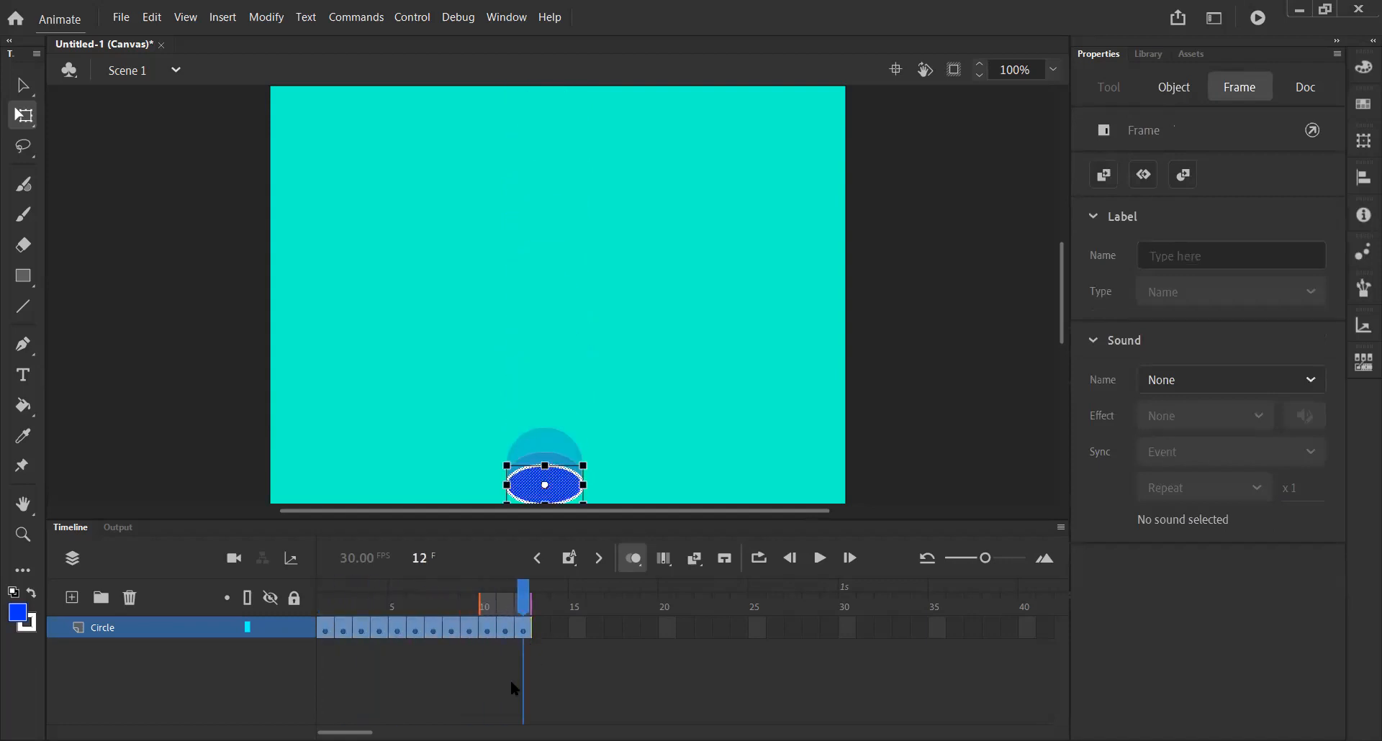
right_click(519, 628)
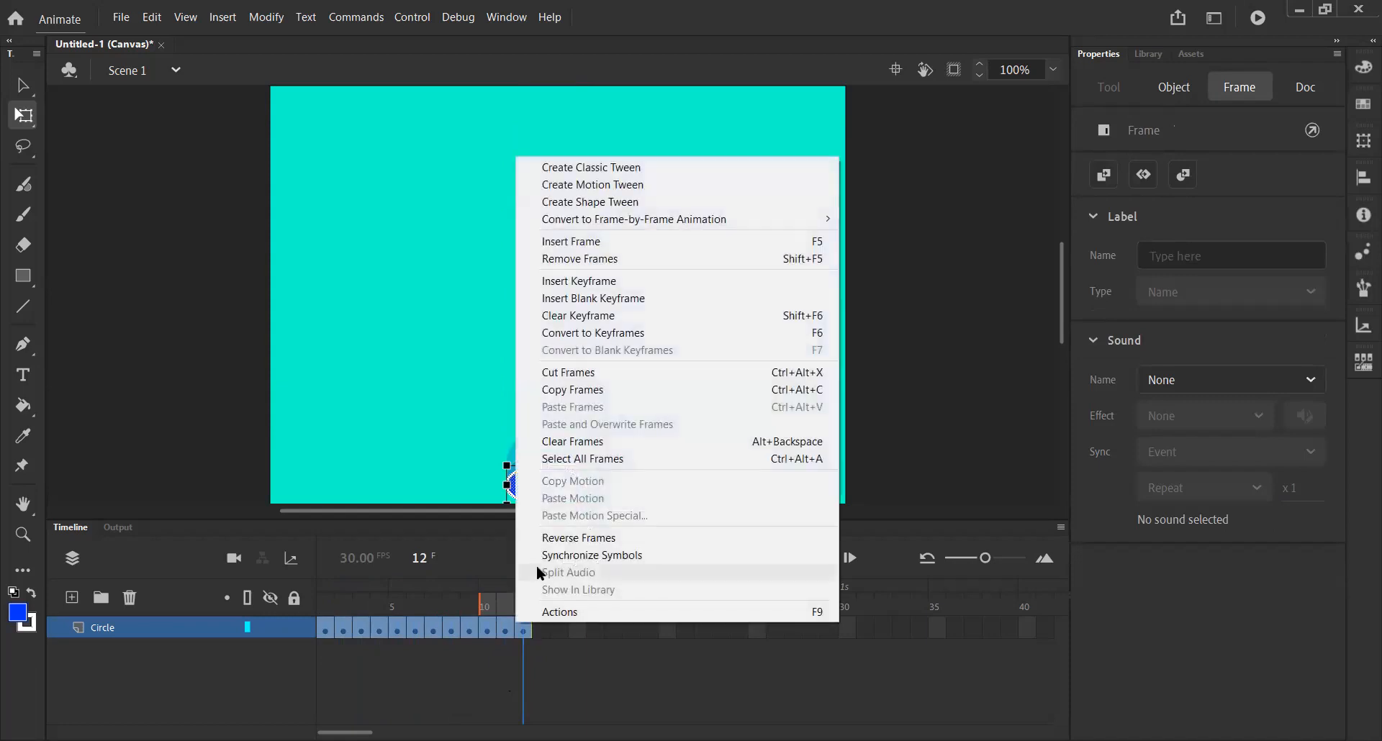
click(603, 386)
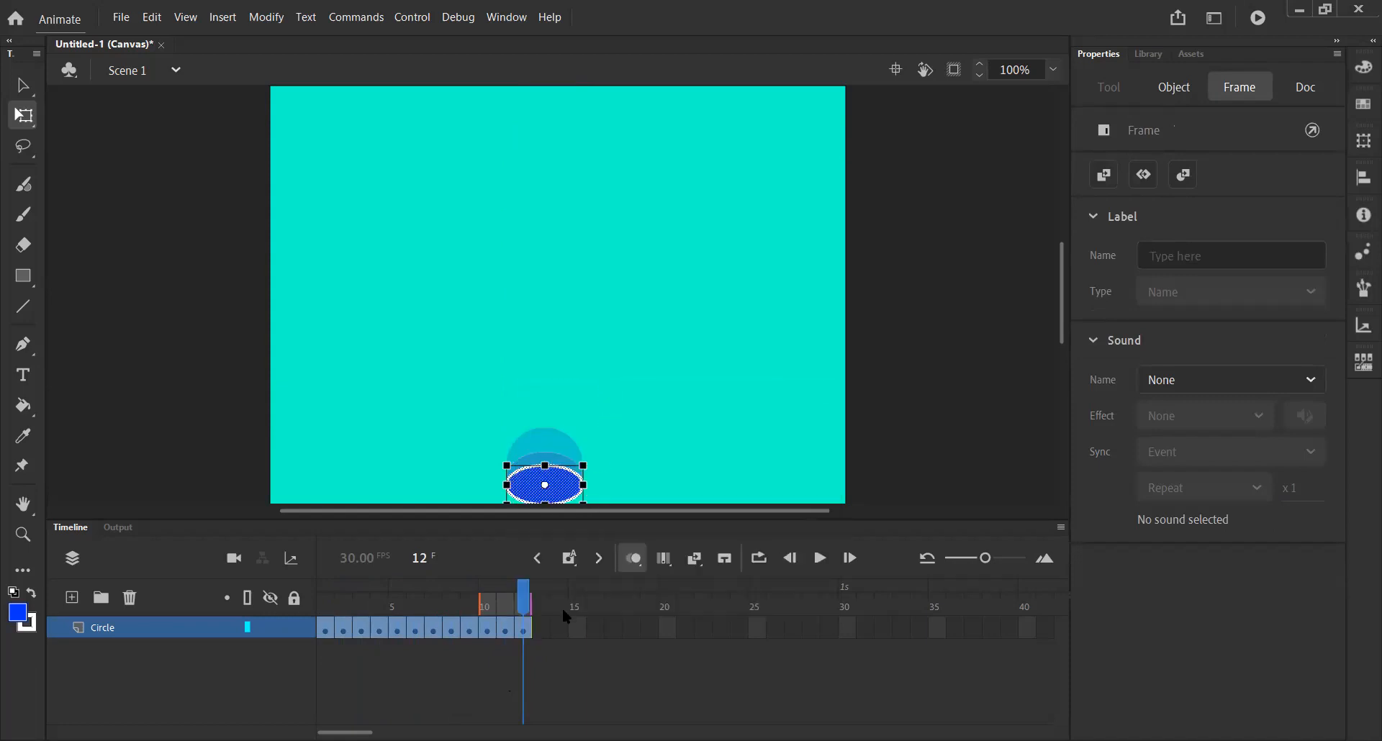
click(541, 625)
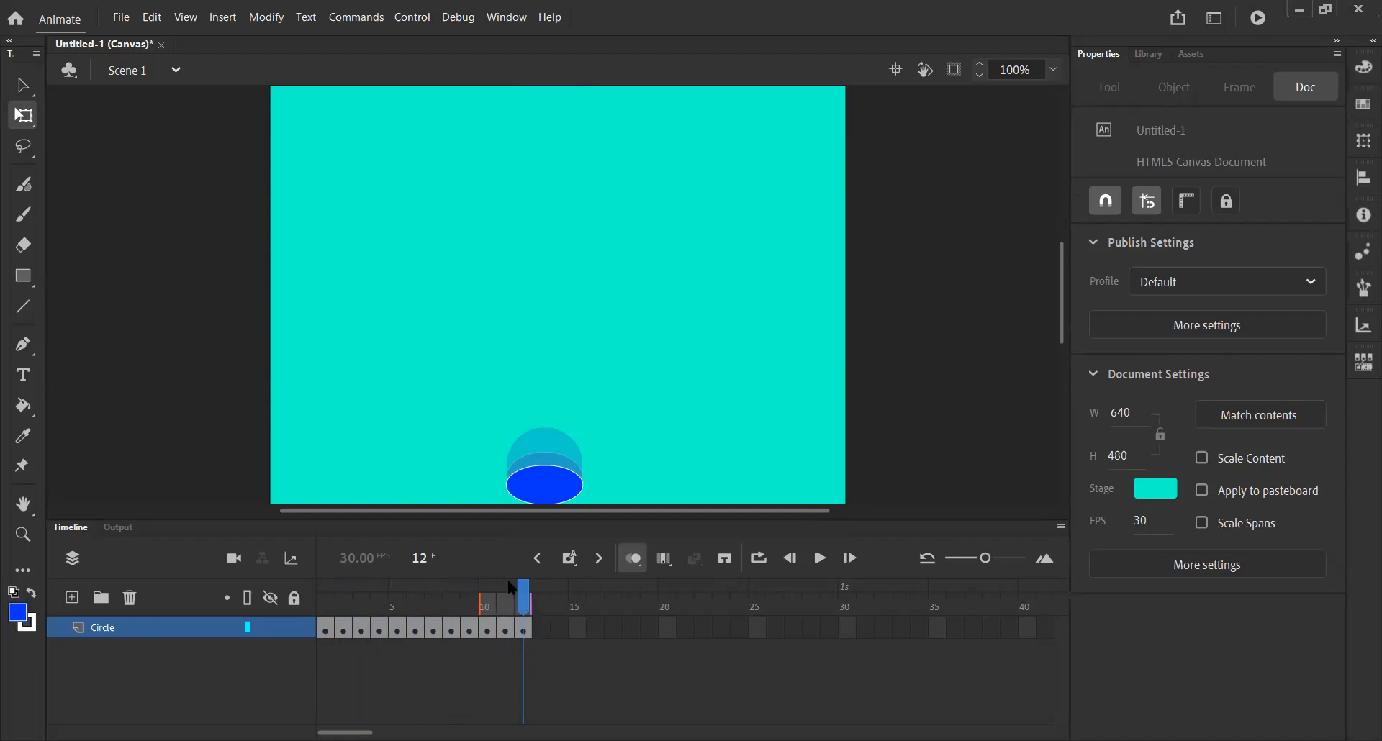
right_click(543, 631)
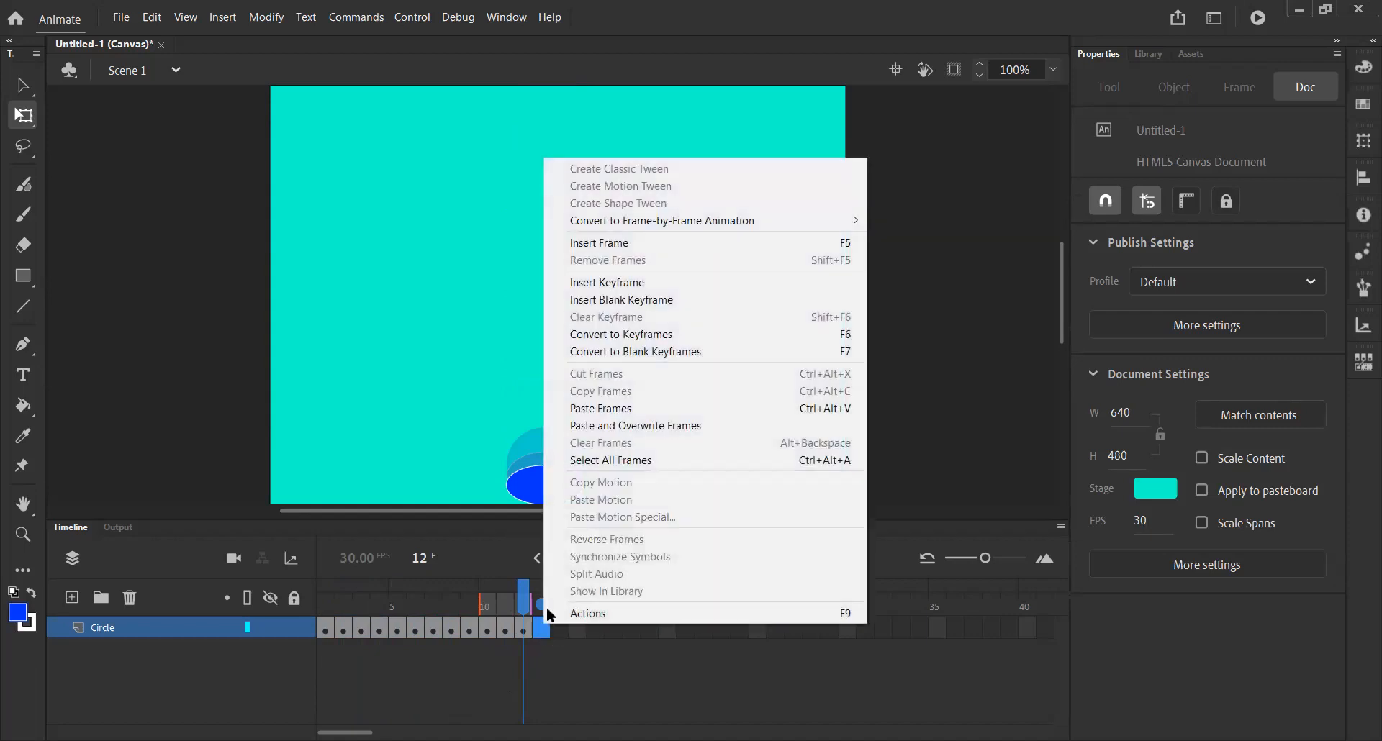
click(631, 408)
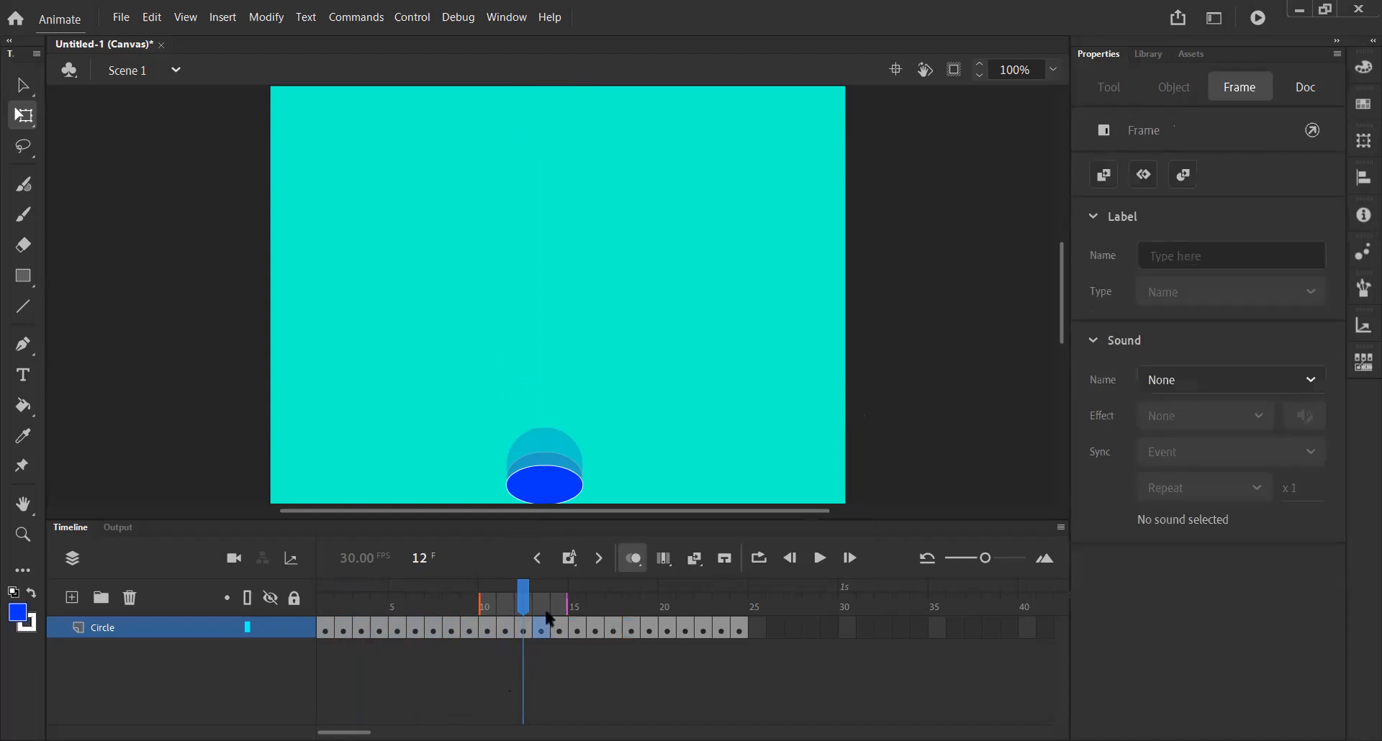
drag(526, 591, 739, 608)
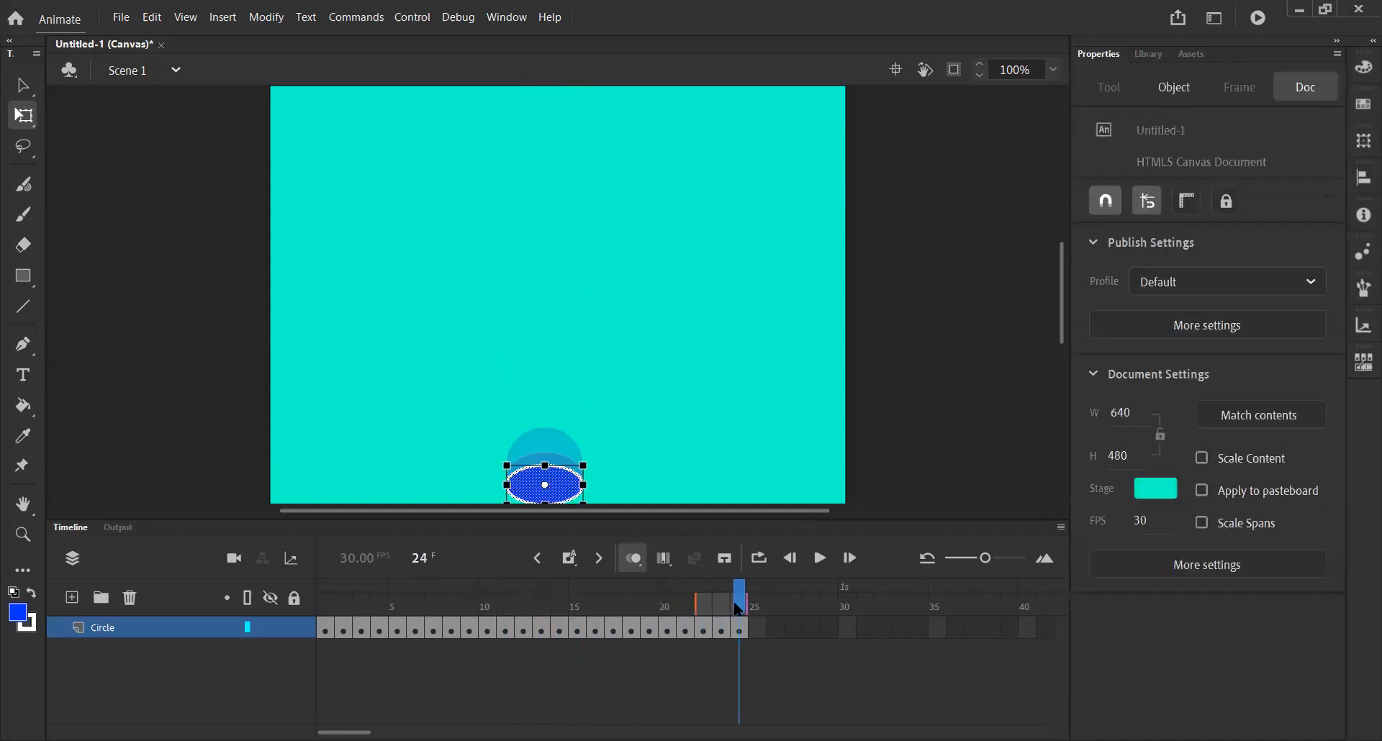
click(525, 625)
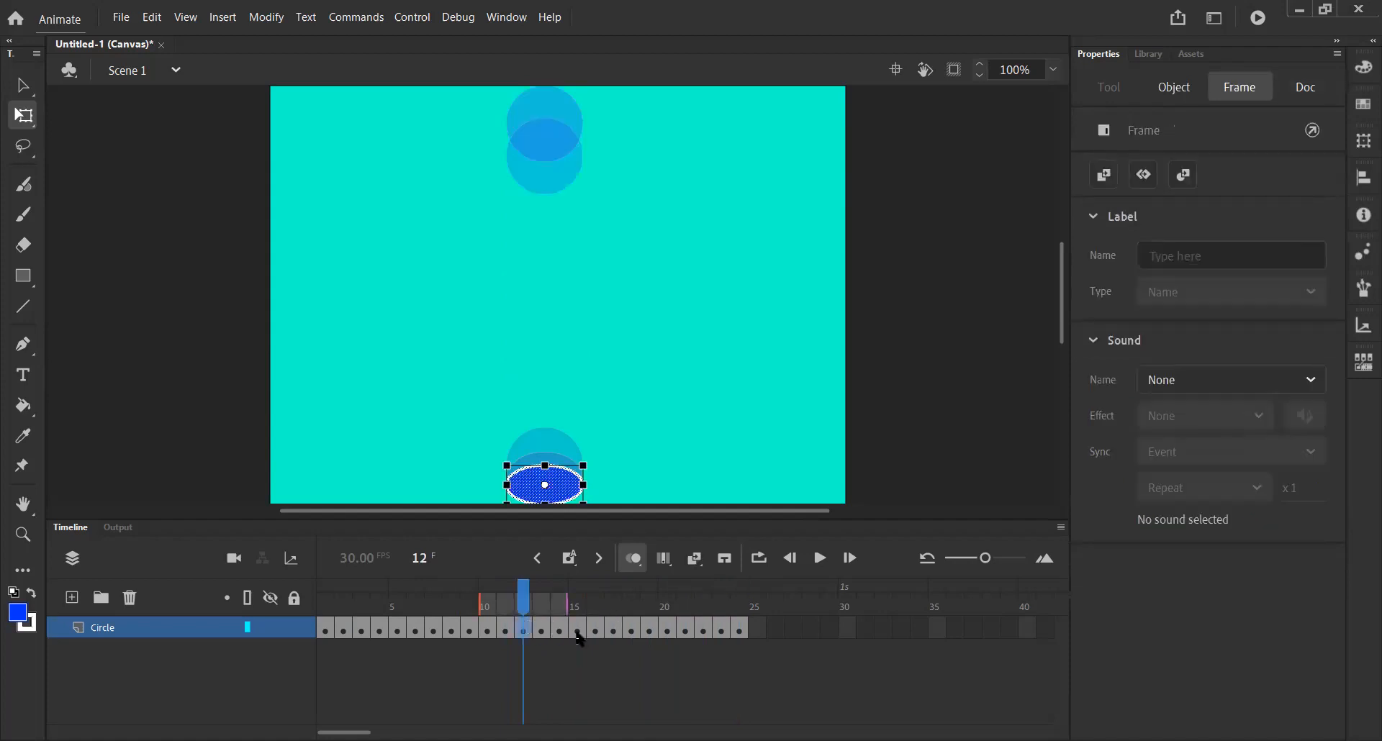
click(545, 627)
drag(543, 629, 506, 636)
key(ctrl+z)
key(ctrl+z)
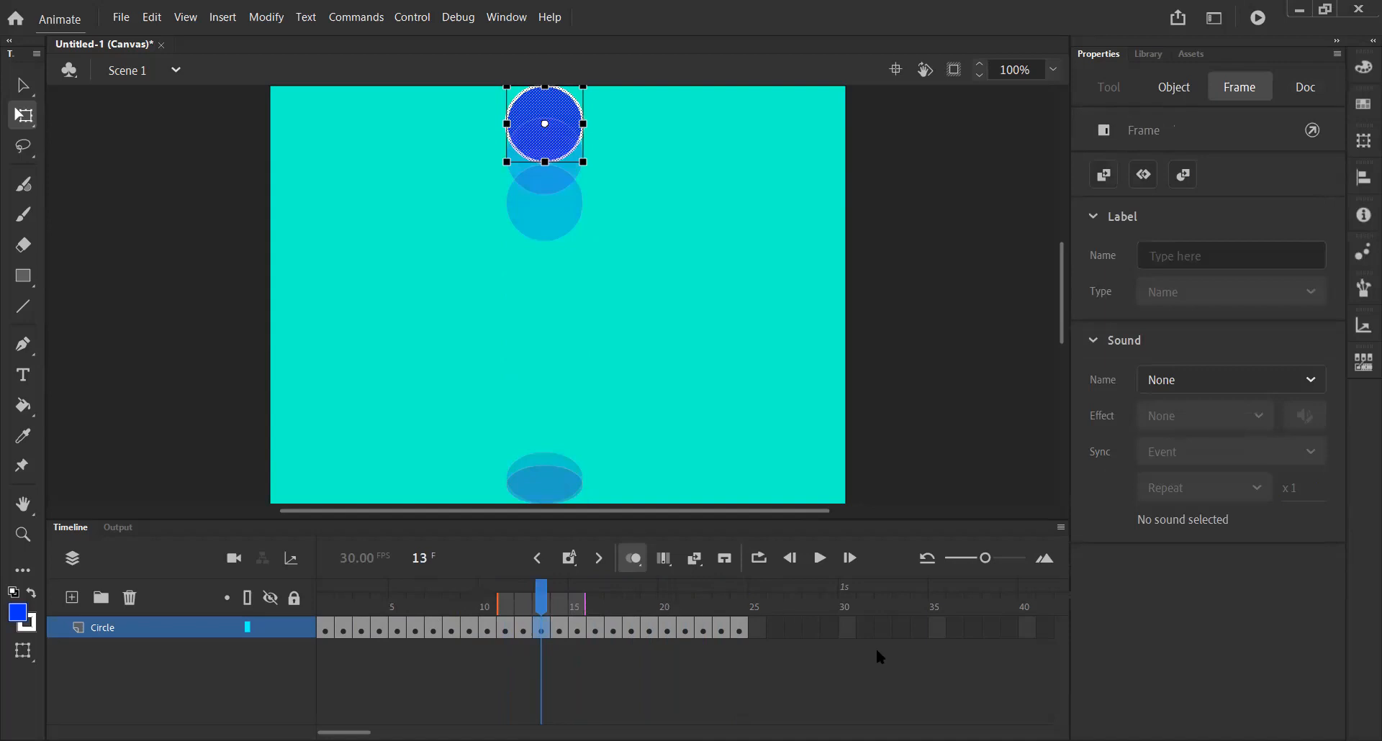
Select the pasted frames 13 to 24 and reverse their order so the circle bounces back up.
click(620, 671)
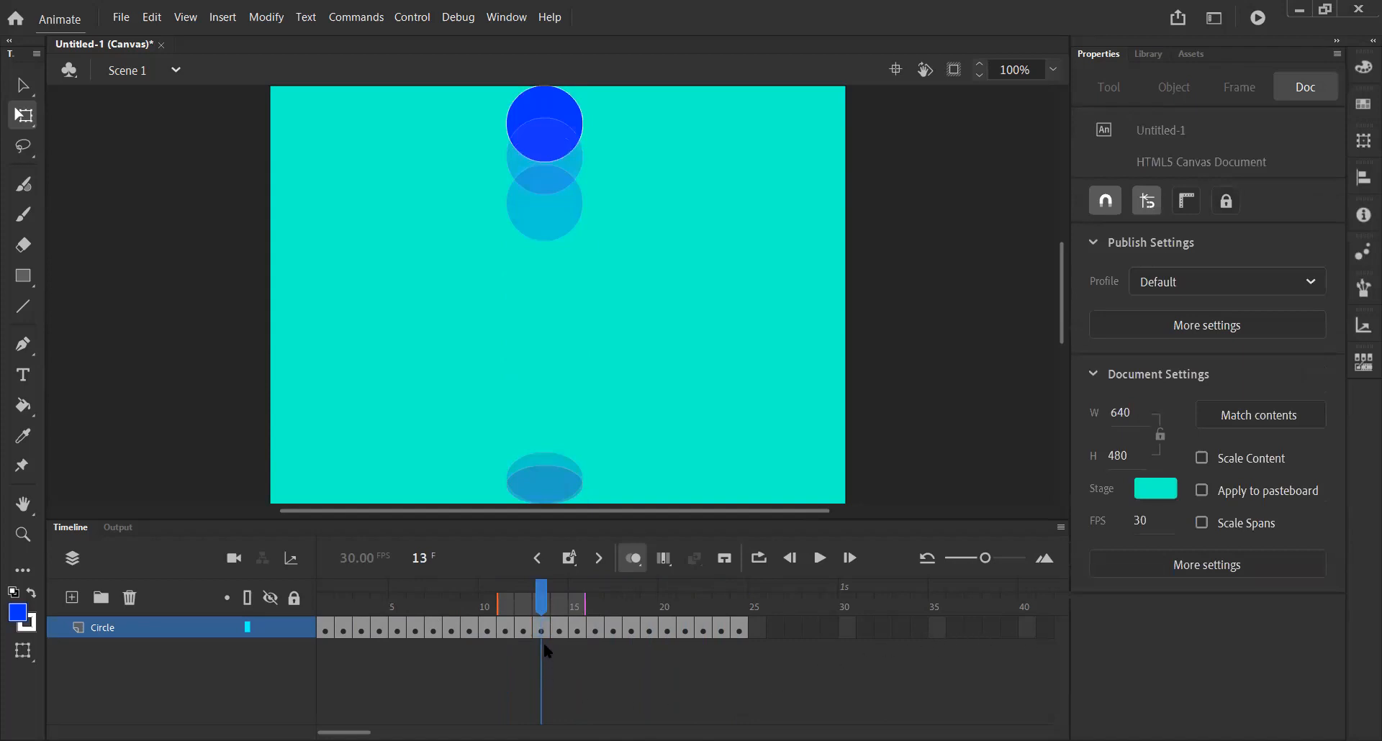
click(612, 627)
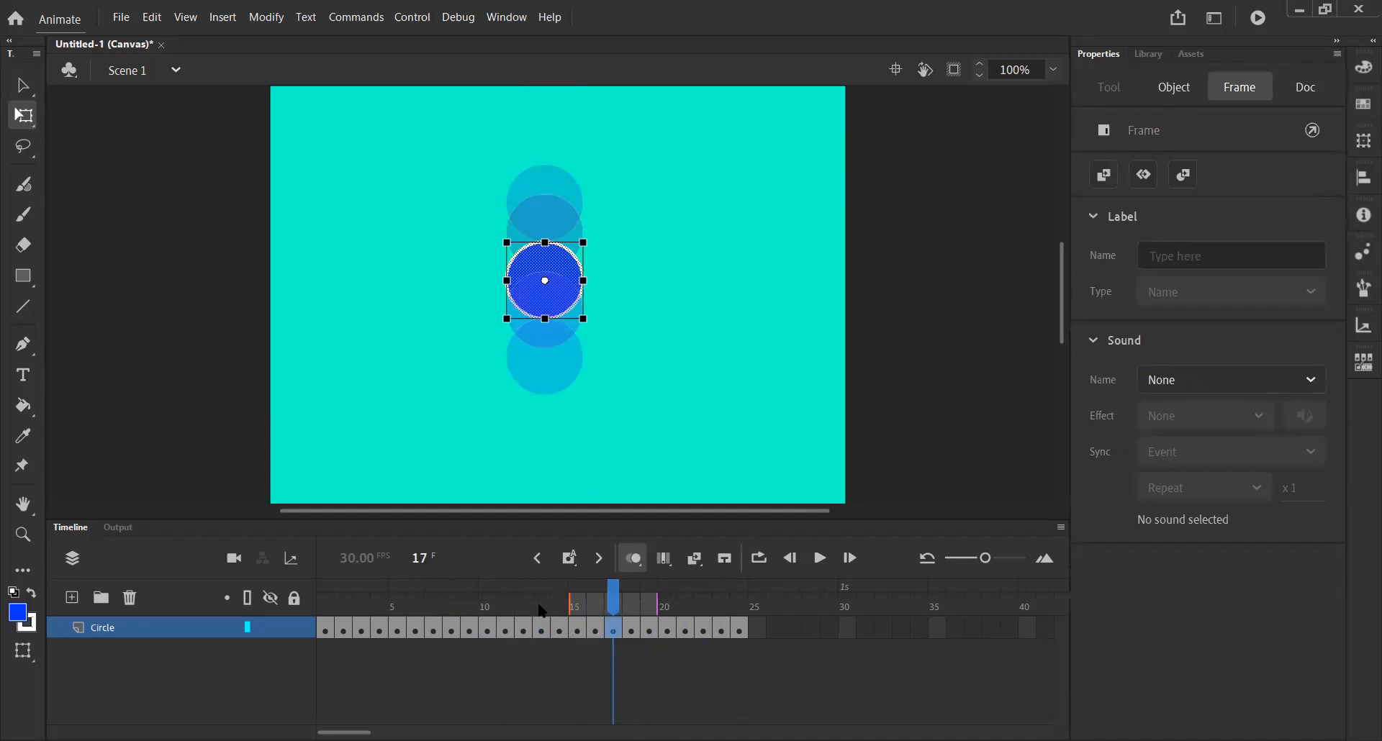
click(524, 628)
click(540, 626)
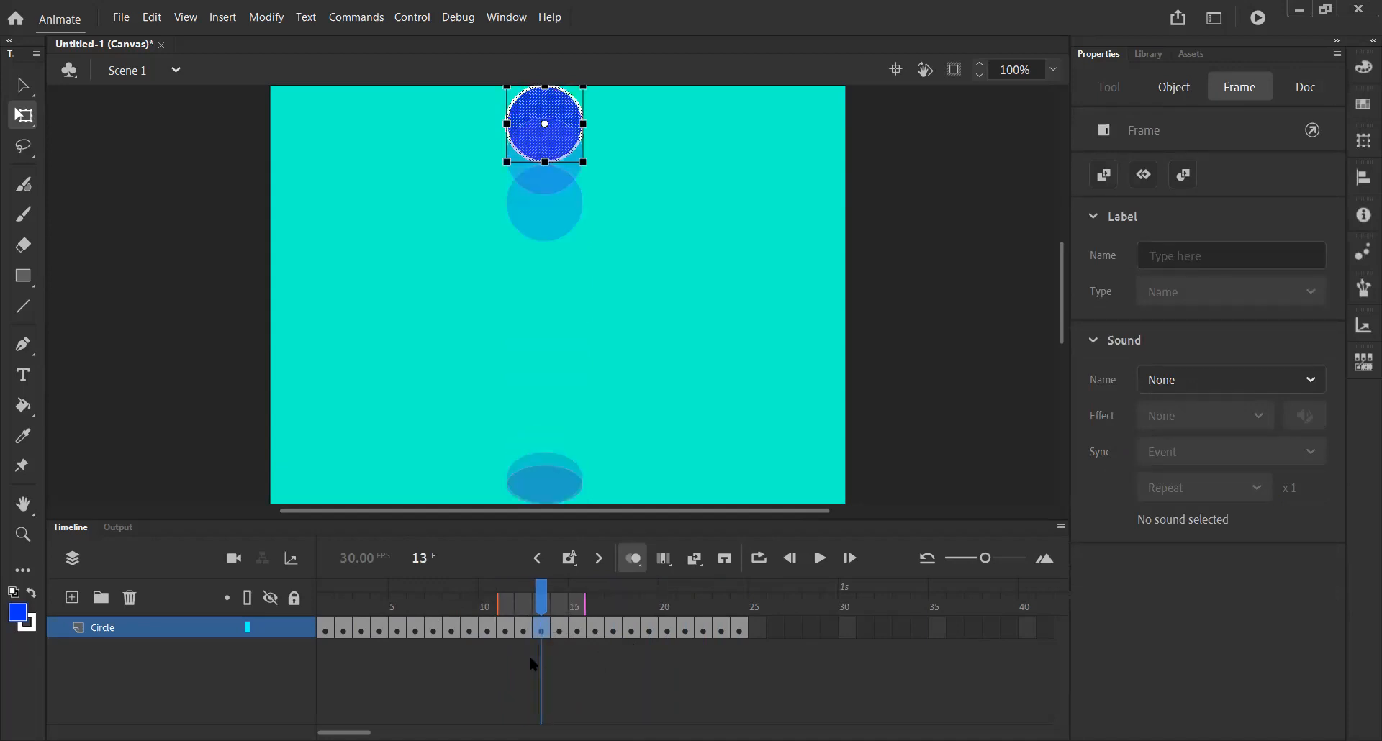
click(558, 628)
key(comma)
drag(562, 630, 743, 627)
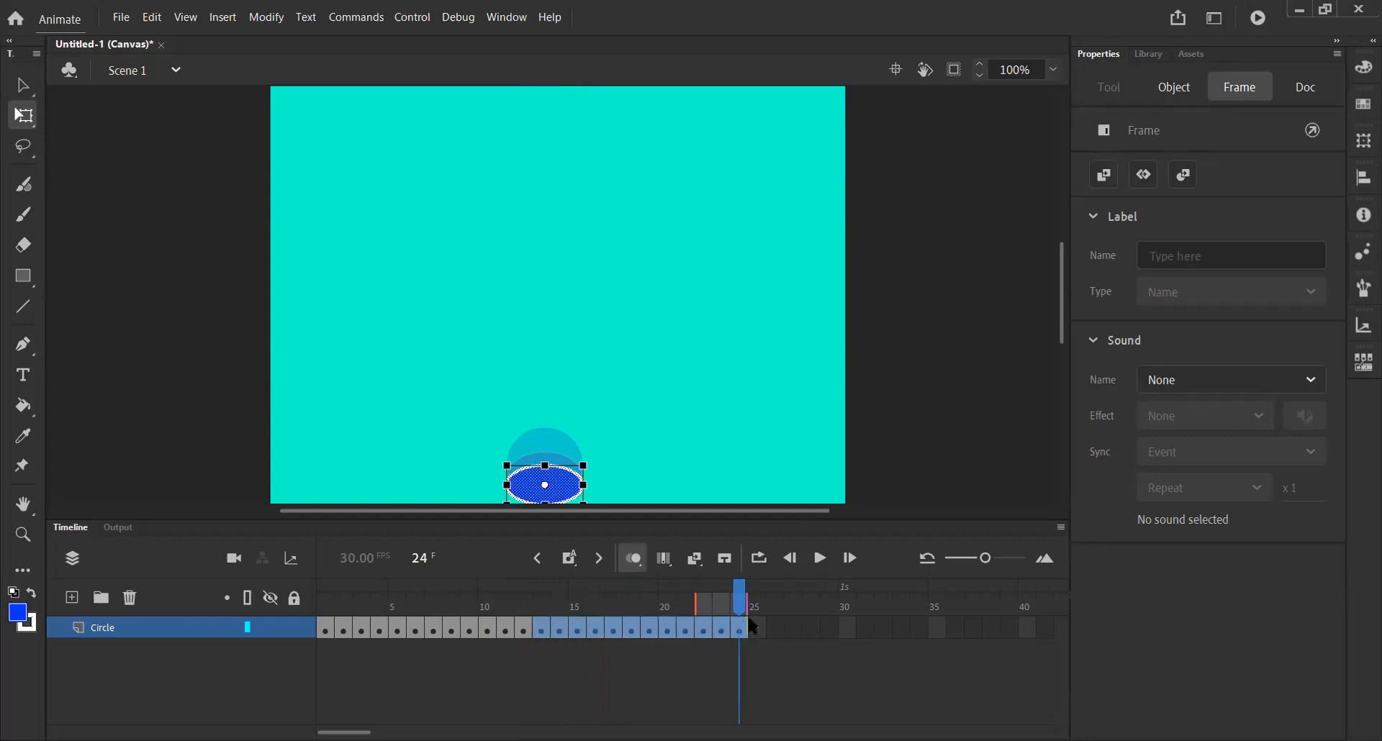
right_click(721, 621)
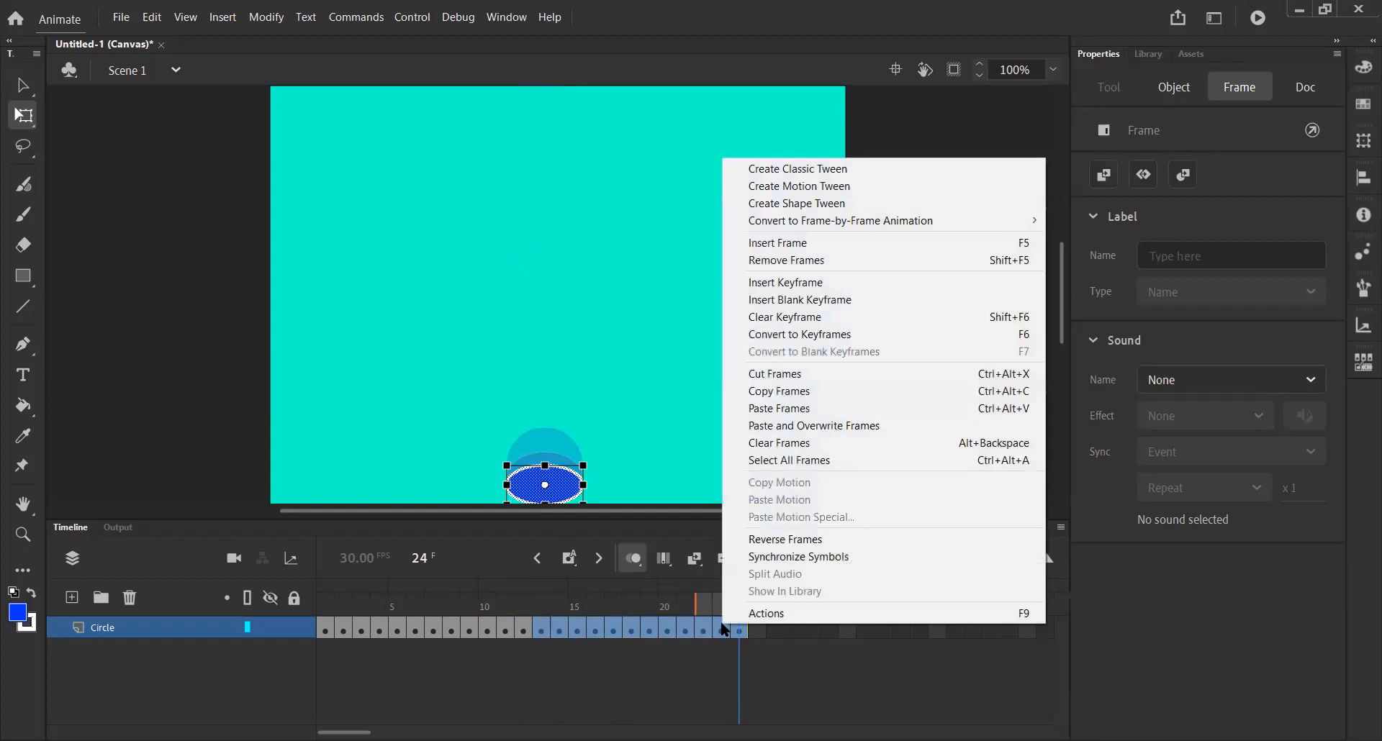
click(777, 545)
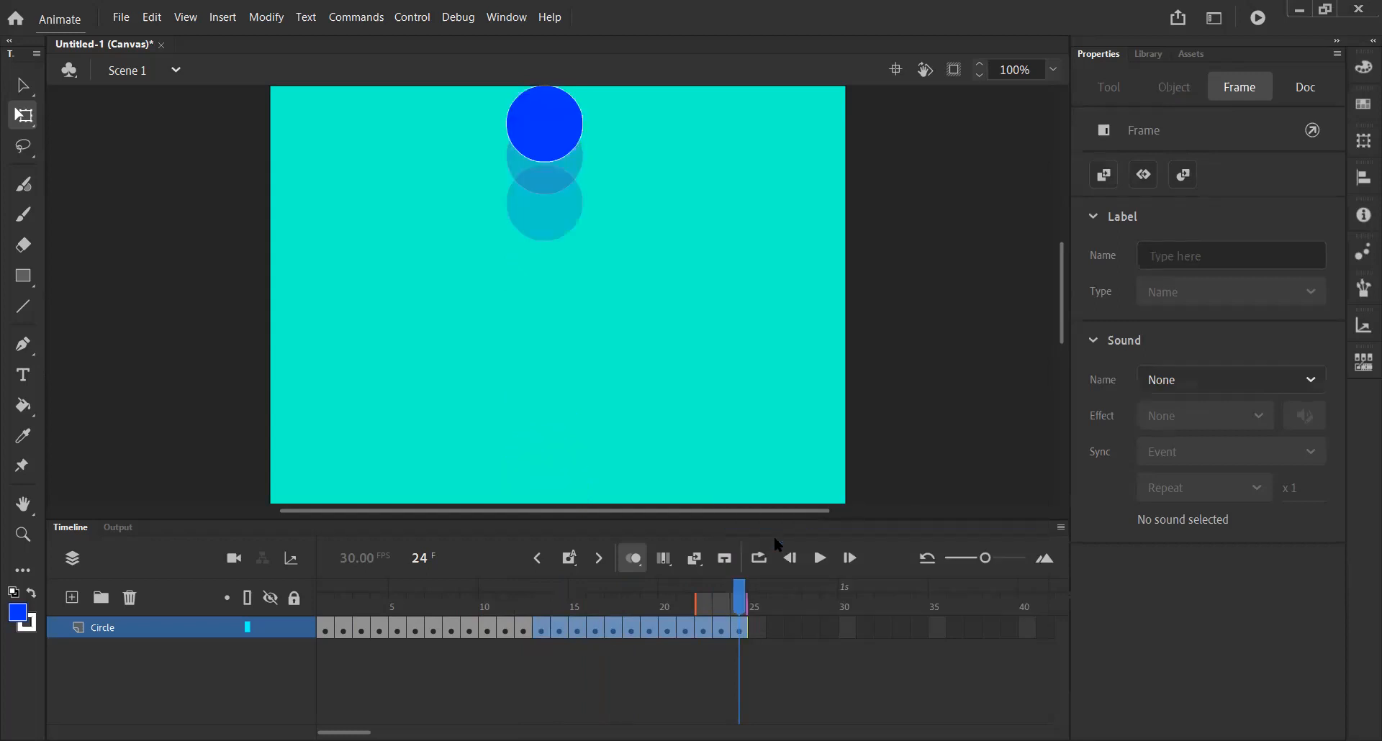
click(553, 654)
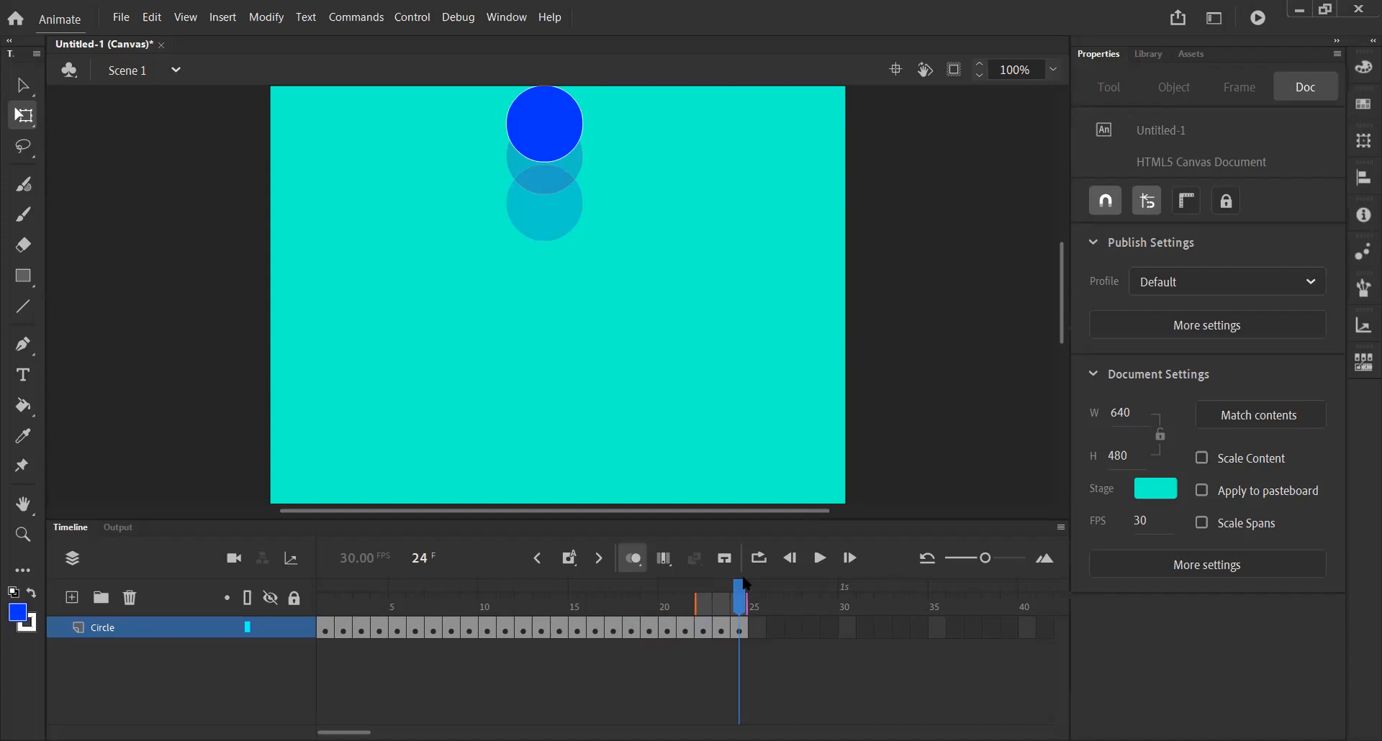
Turn off onion skinning and play the animation from frame 1.
drag(741, 605, 325, 623)
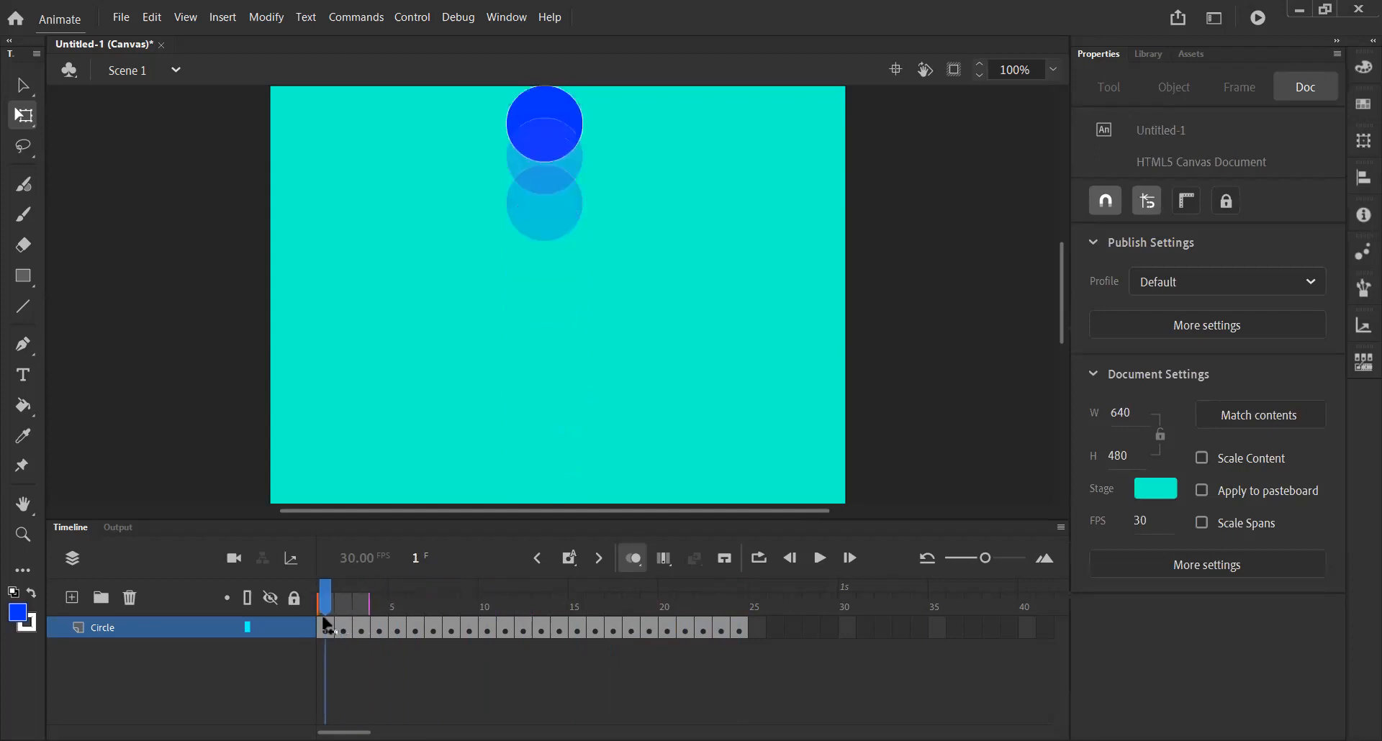
click(633, 560)
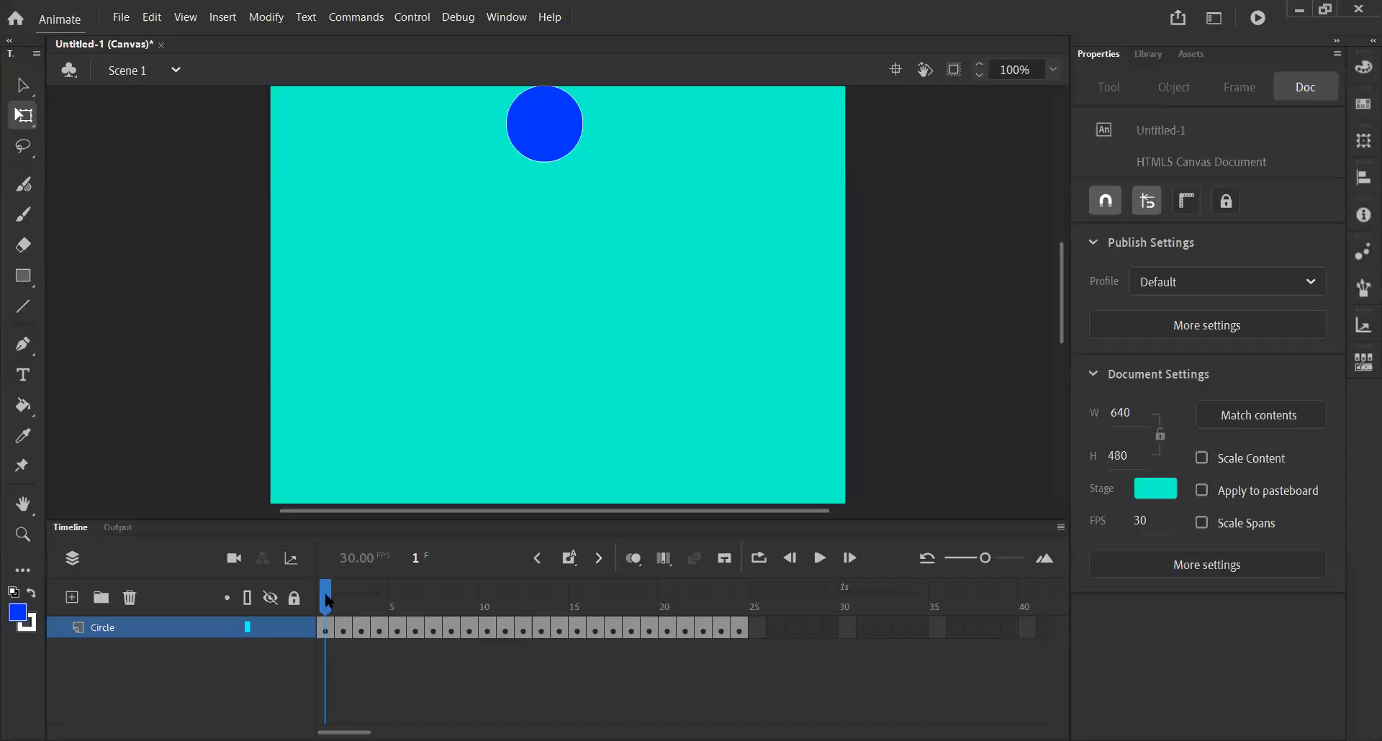
mouse_move(325, 593)
mouse_down()
mouse_move(756, 607)
mouse_move(325, 606)
mouse_up()
click(819, 560)
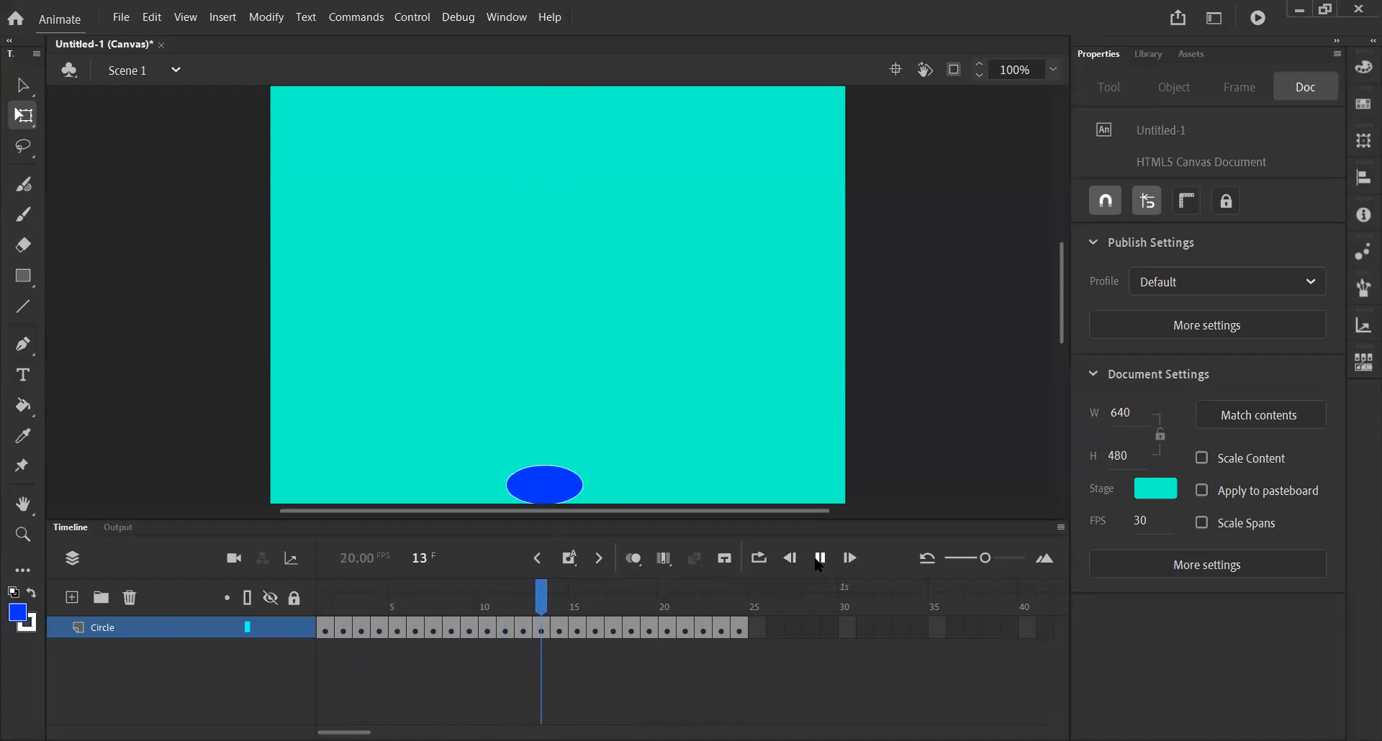
click(819, 558)
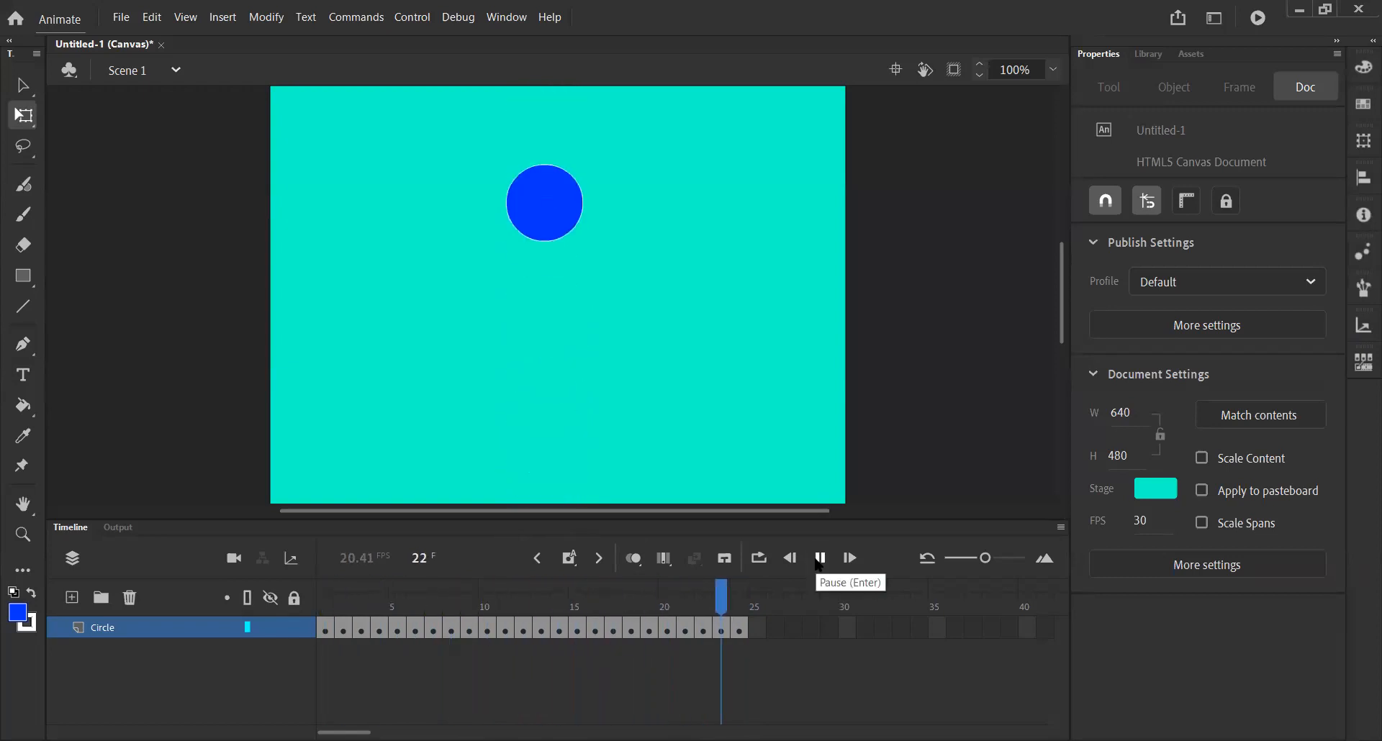
click(819, 559)
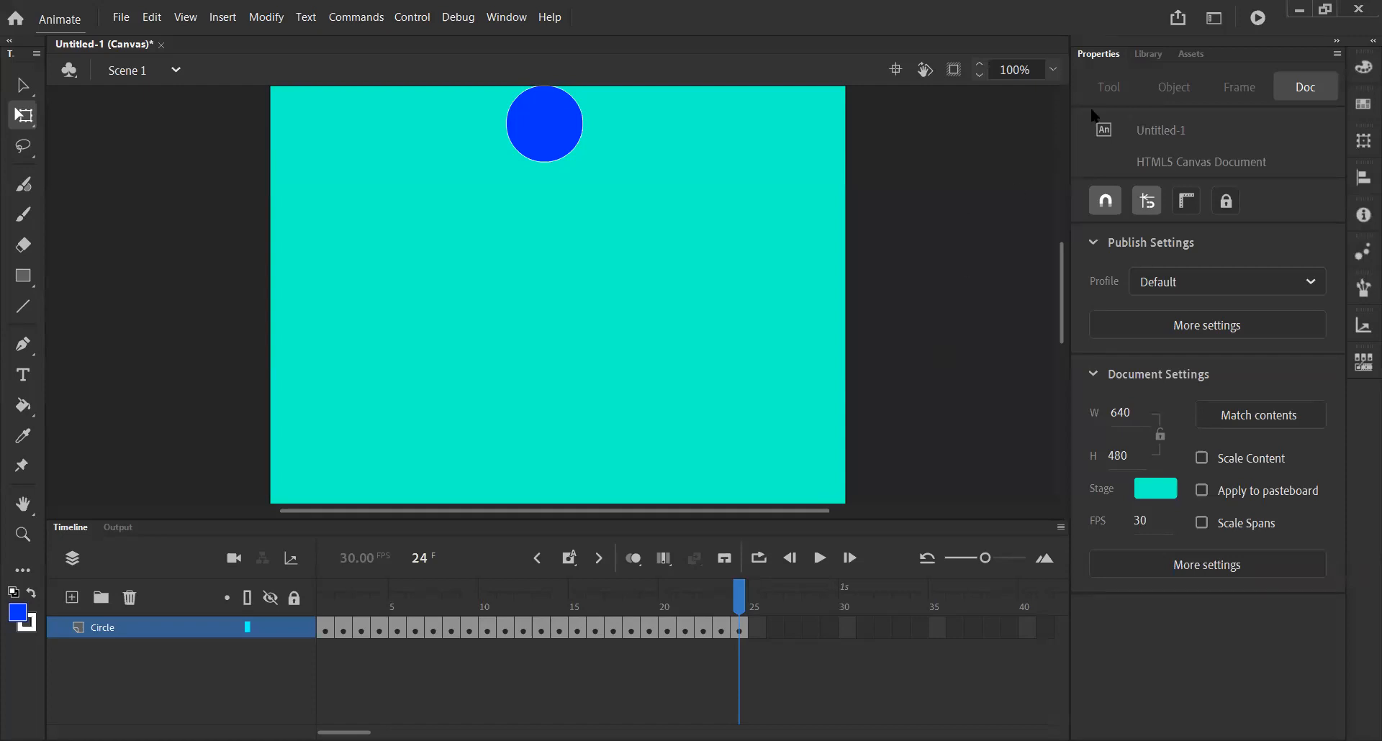
Examine the publish format options in the share menu.
click(1178, 17)
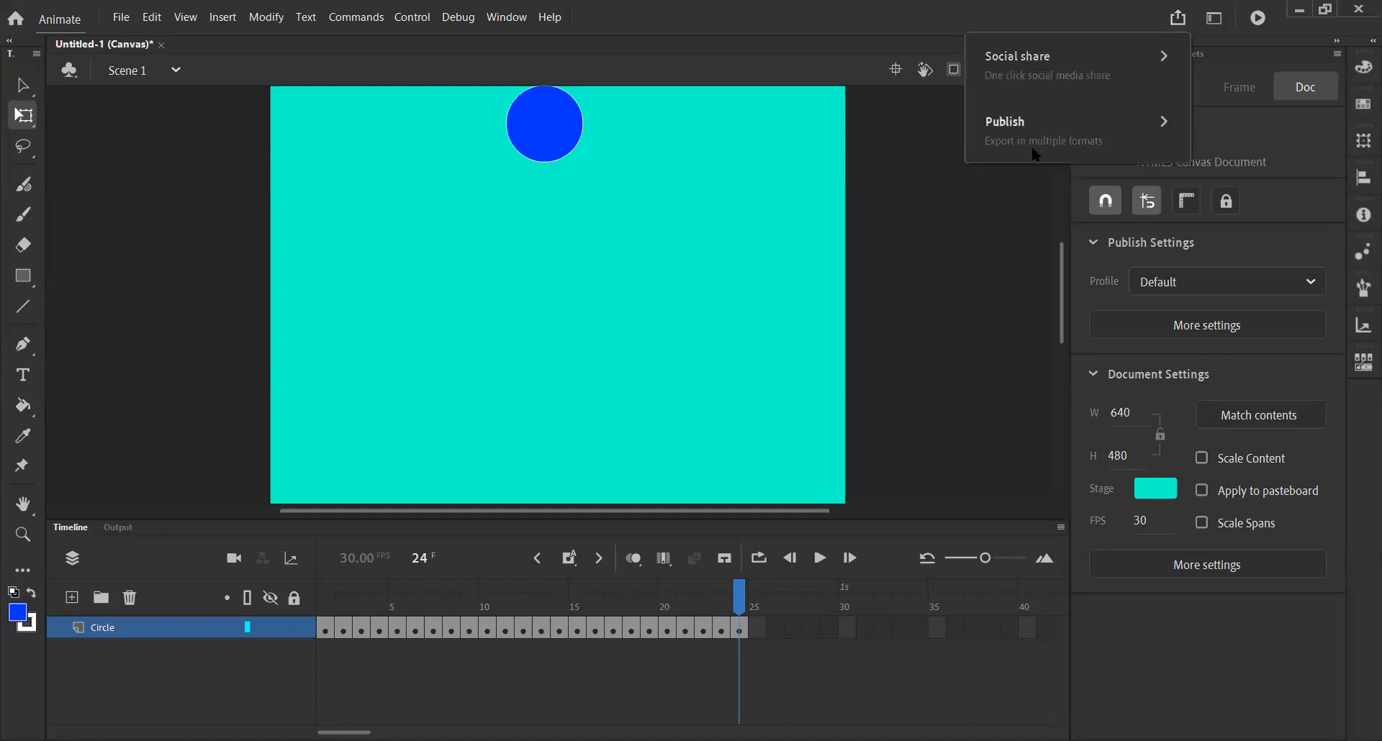
click(1108, 140)
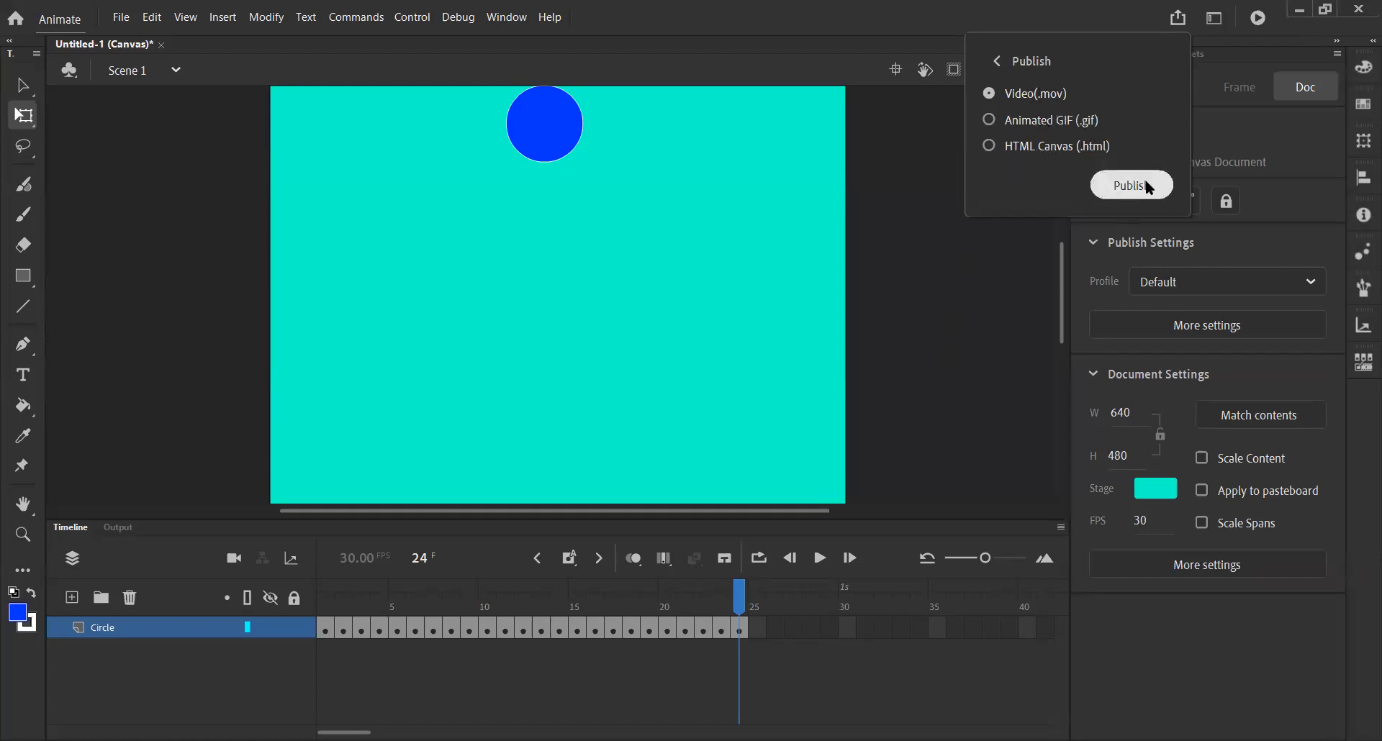
click(1001, 64)
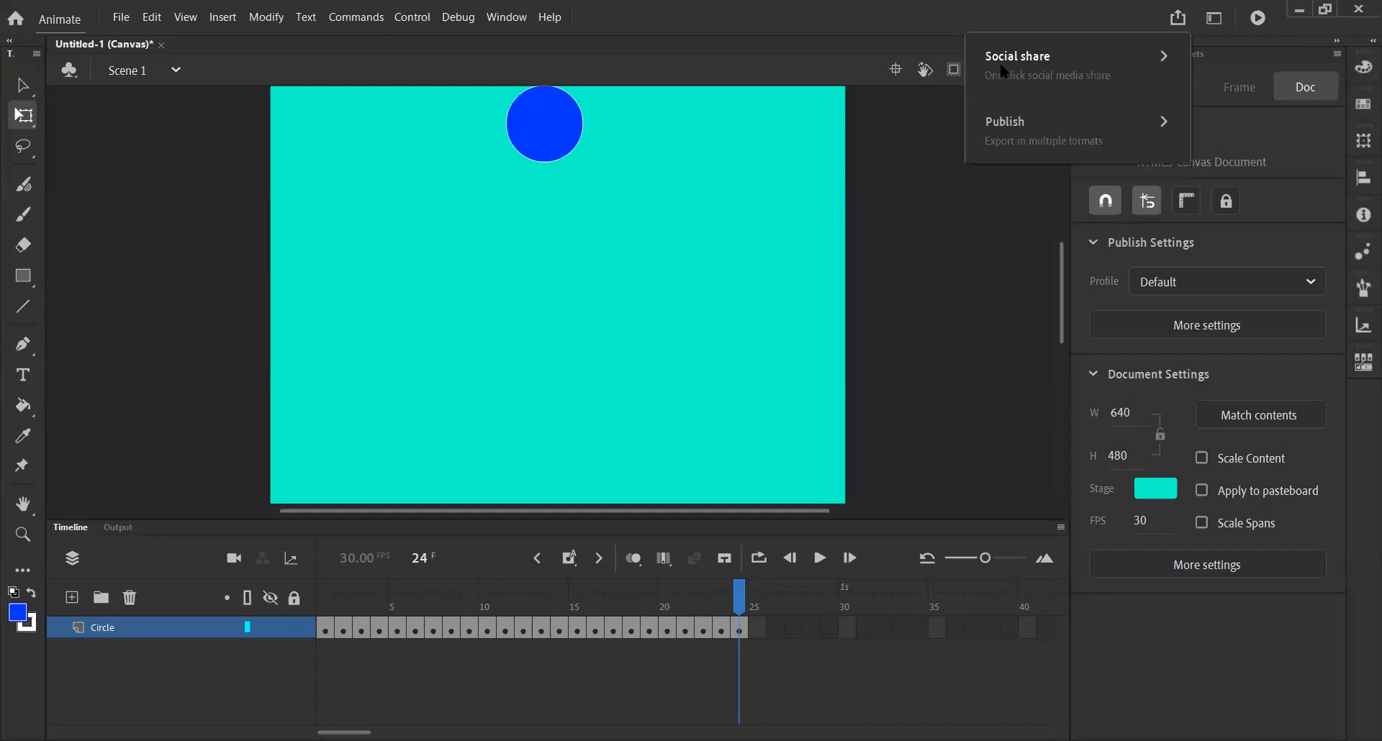
Browse the file export options, including Export Animated GIF, without exporting.
click(971, 225)
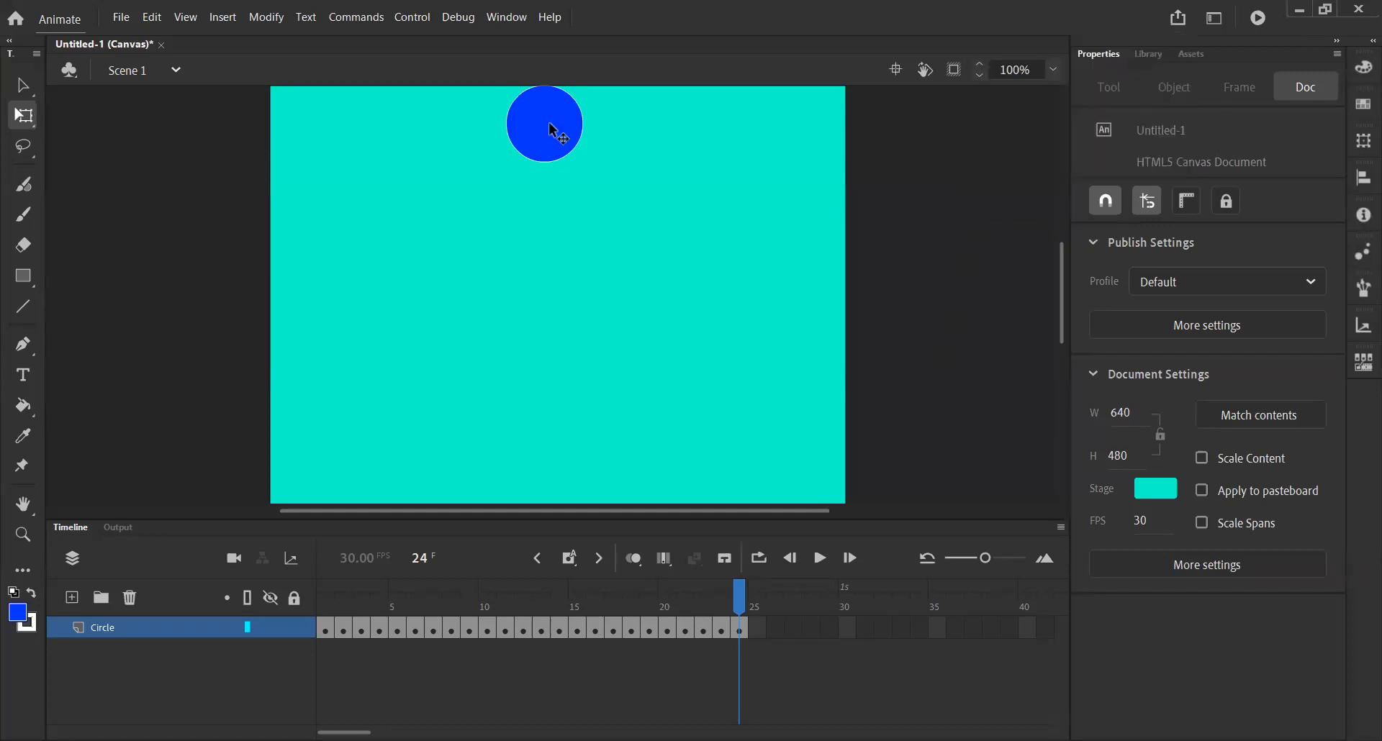
click(122, 18)
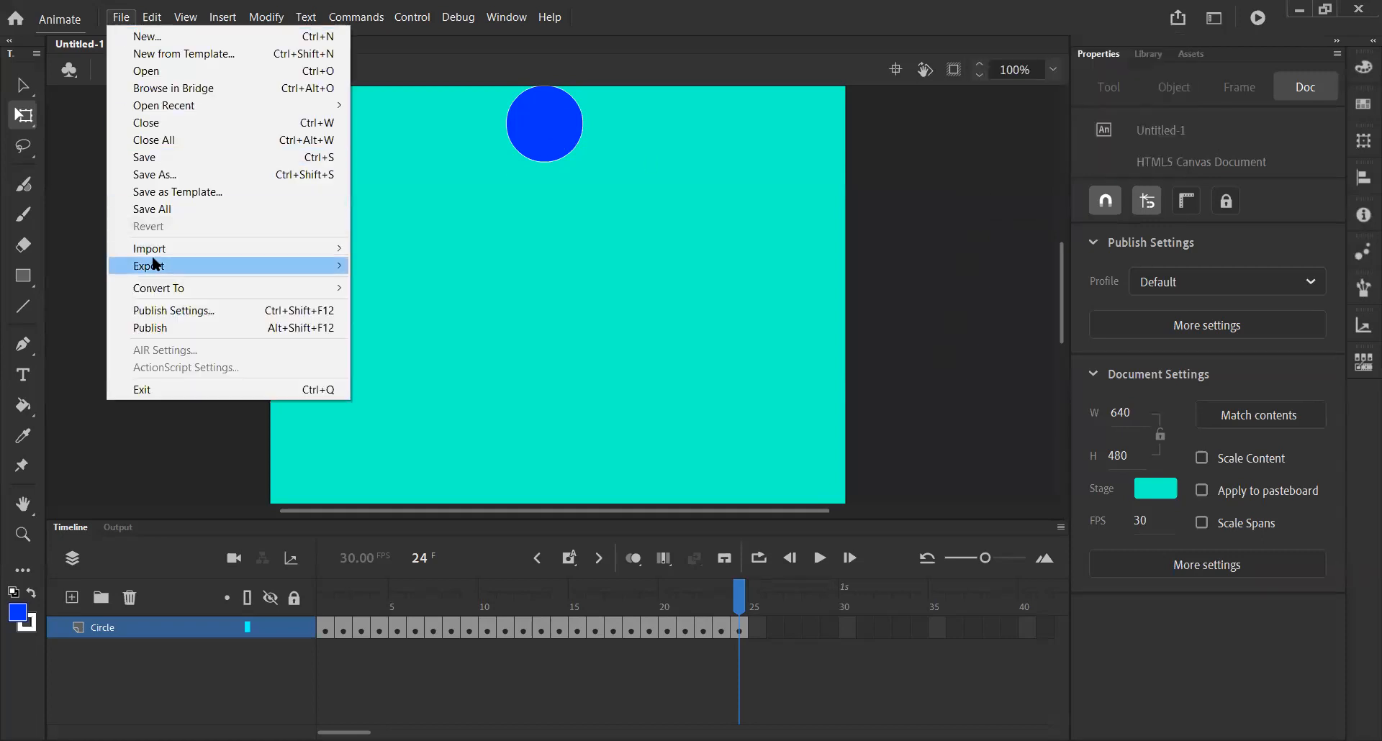
mouse_move(206, 264)
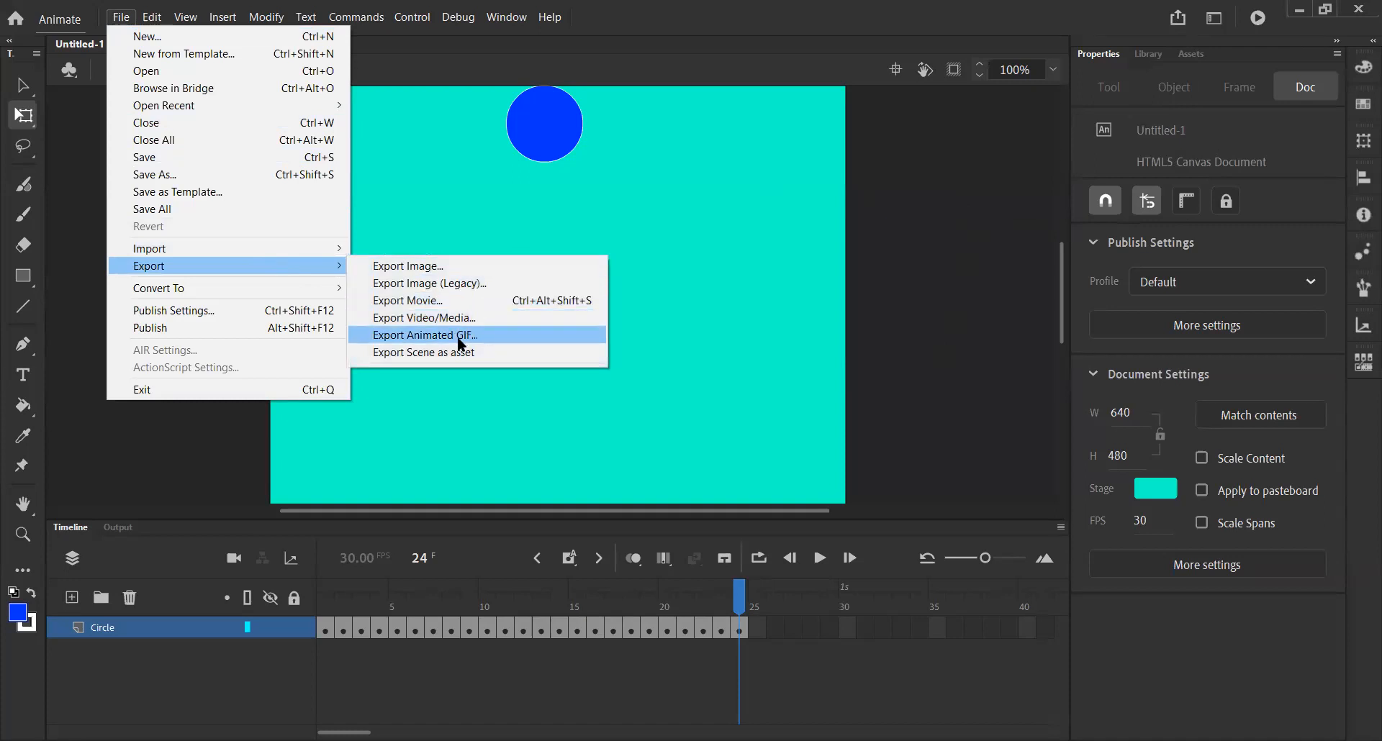
click(908, 334)
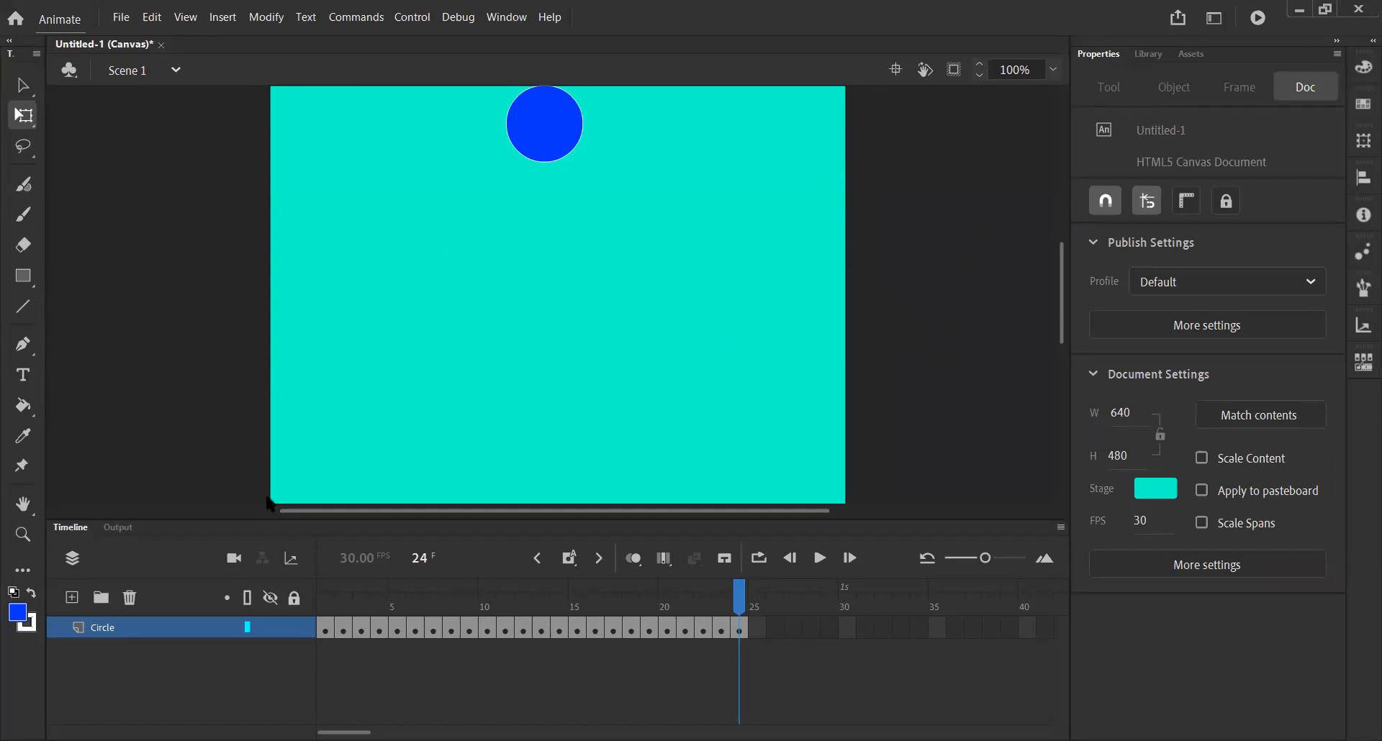
Save the document as an Animate file named Bouncing Ball_1 in the Animations folder.
click(121, 16)
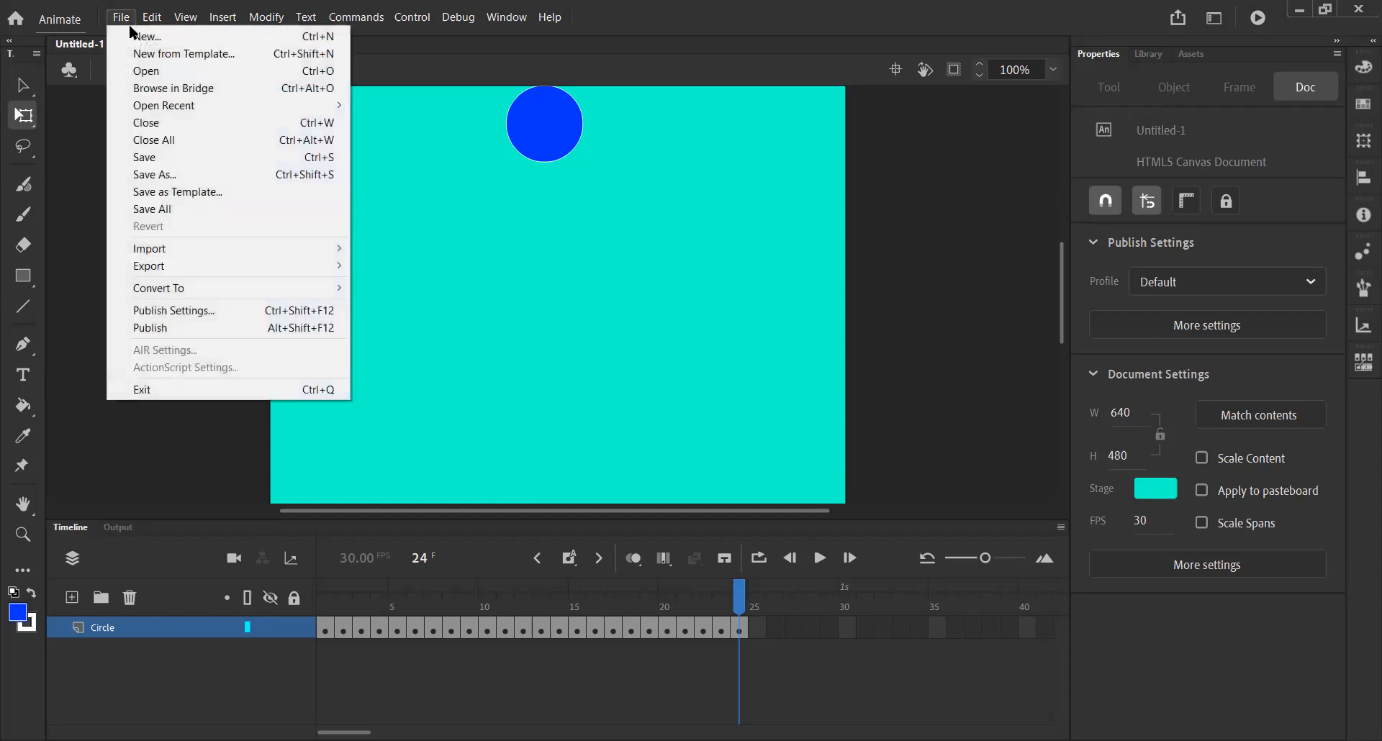
click(148, 174)
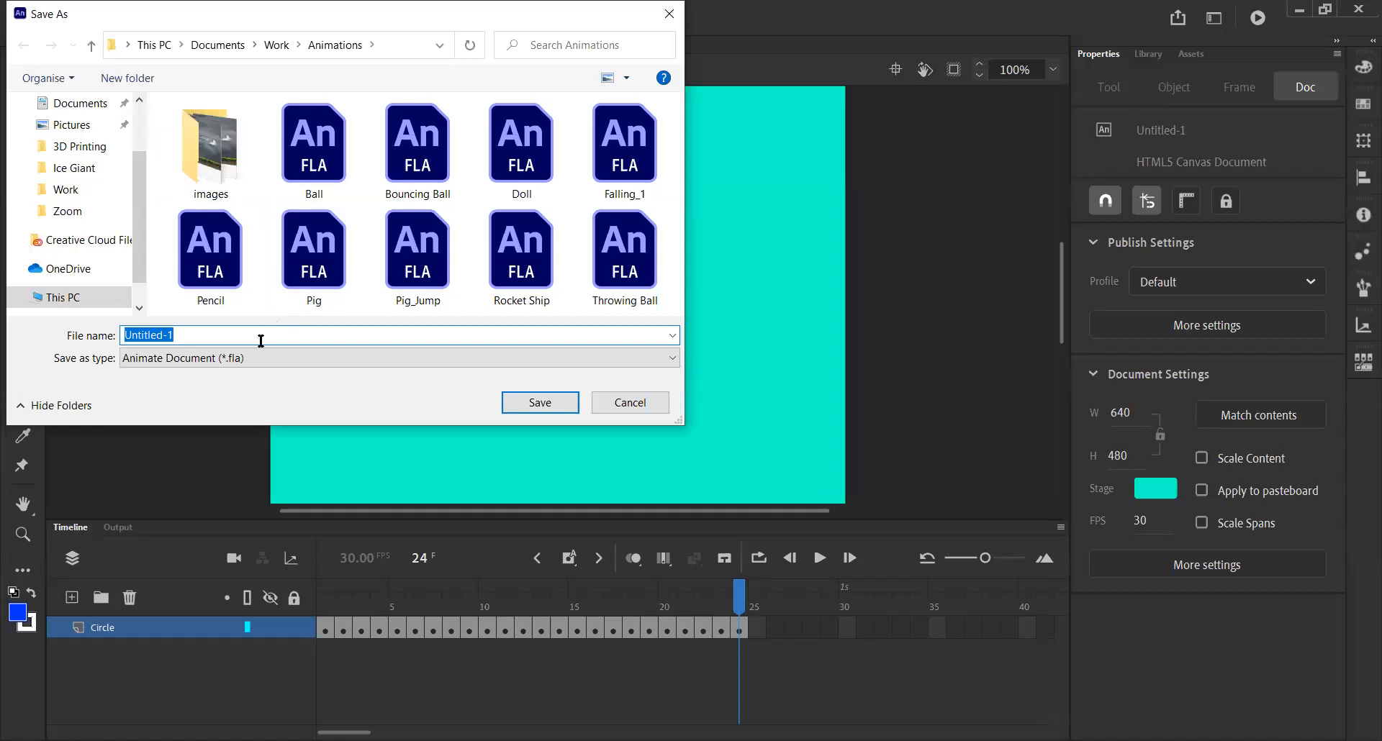
text(Bouncing Ball)
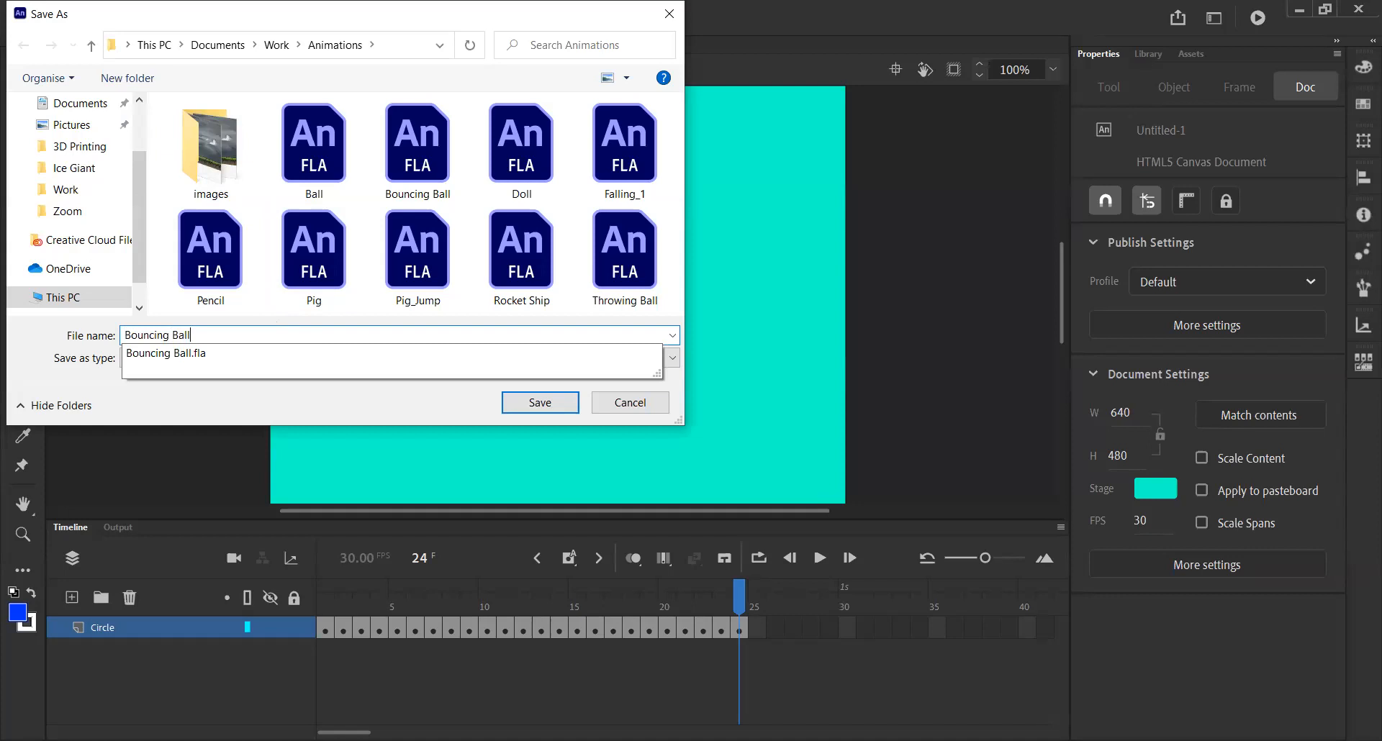
text(_1)
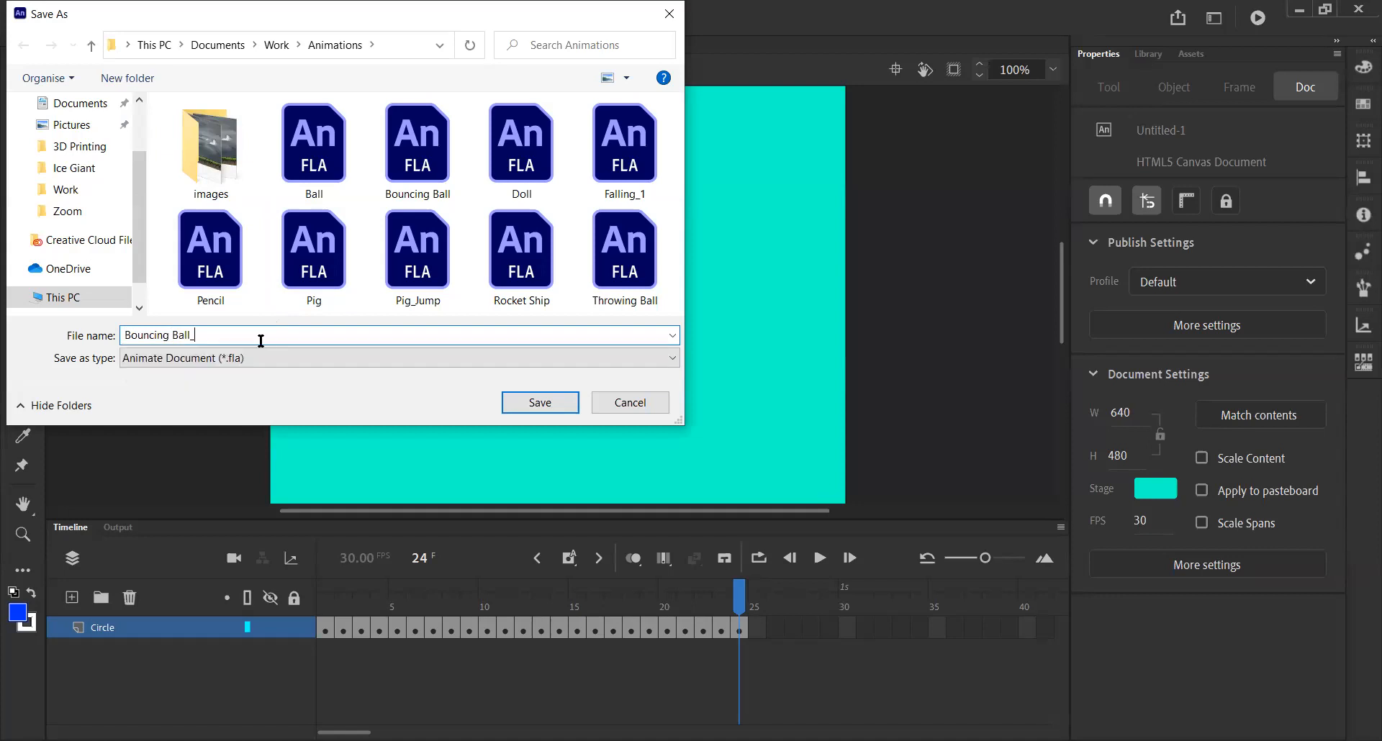
click(547, 401)
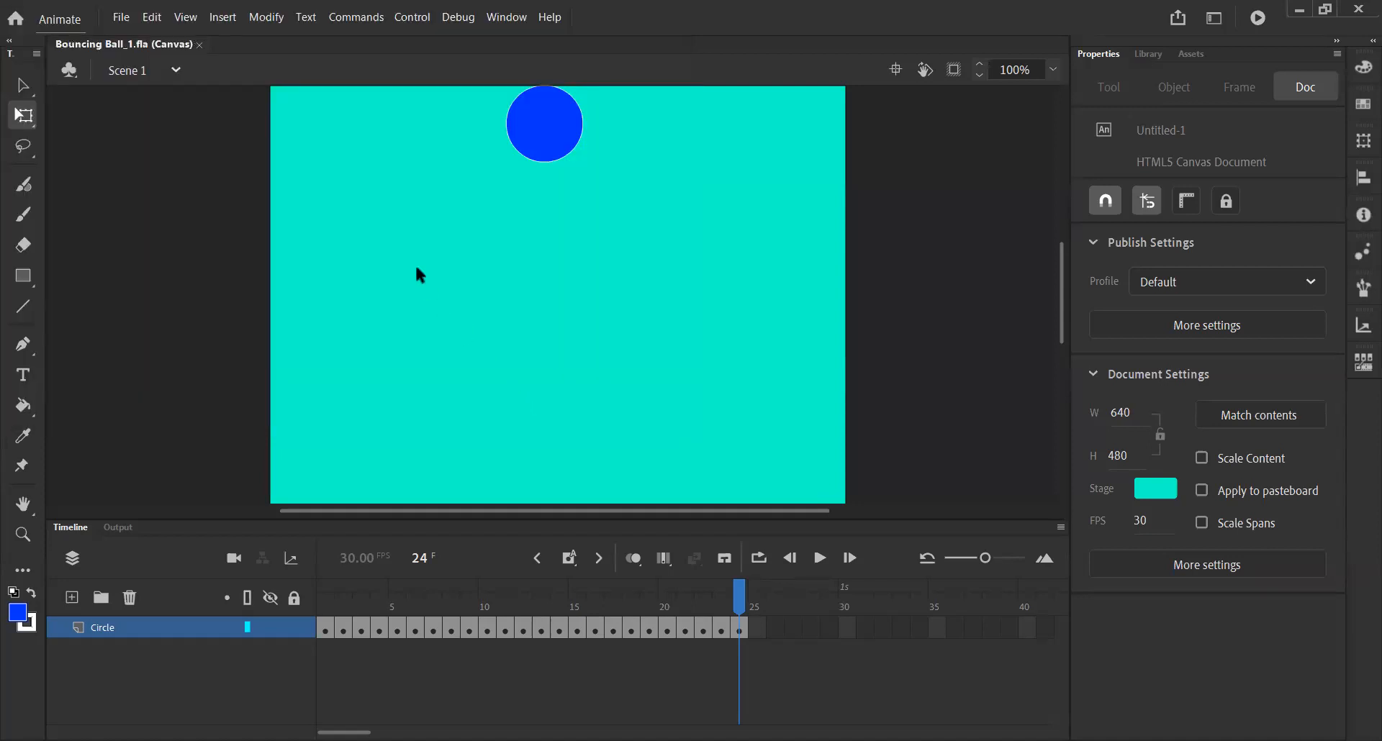